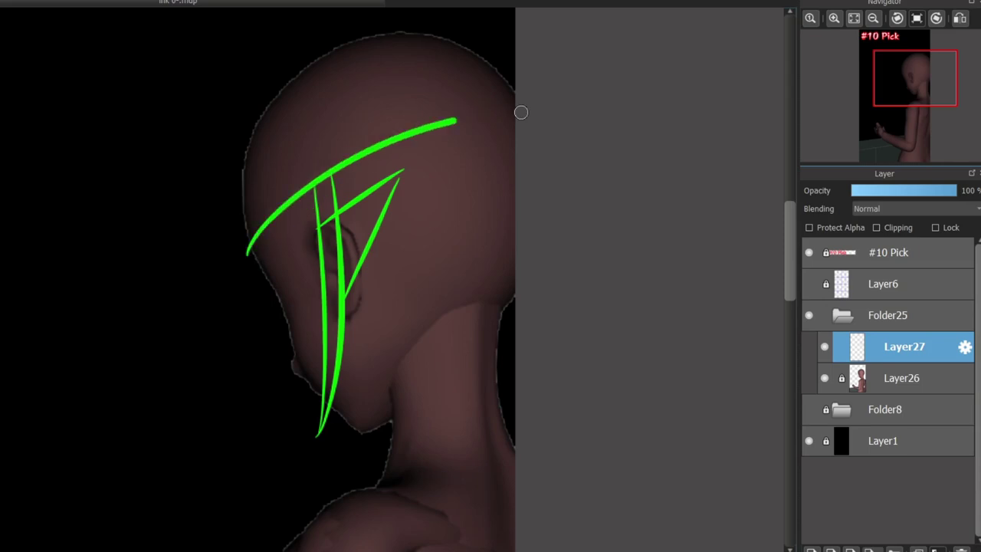
pyautogui.moveTo(259, 273)
pyautogui.mouseDown()
pyautogui.moveTo(384, 77)
pyautogui.moveTo(518, 55)
pyautogui.moveTo(345, 99)
pyautogui.moveTo(518, 56)
pyautogui.mouseUp()
pyautogui.hotkey('ctrl', 'z')
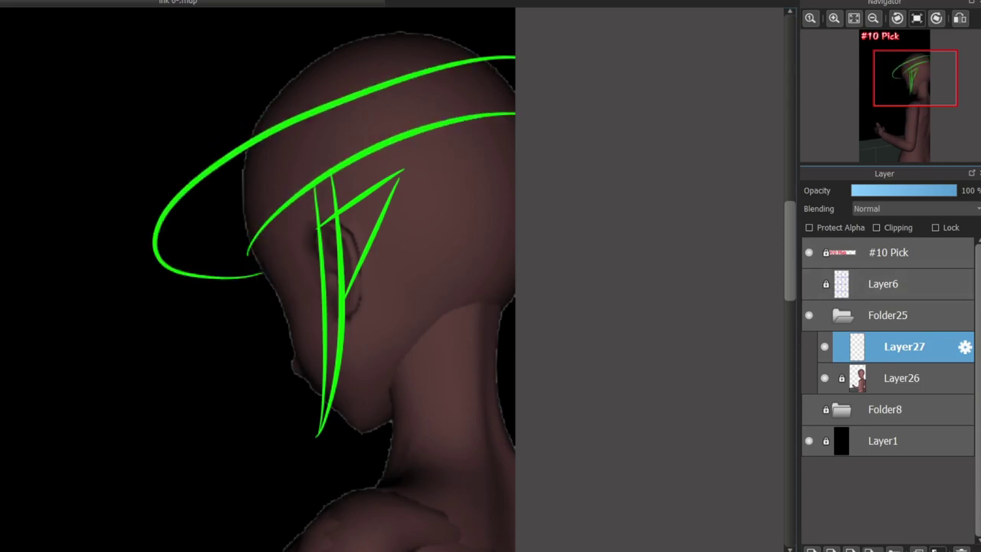
pyautogui.scroll(3, 306, 275)
pyautogui.hotkey('ctrl', 'z')
pyautogui.hotkey('ctrl', 'z')
# - Sketch the cap's pointed brim and headband in green, with curved lines running from the forehead across the head
pyautogui.moveTo(521, 164); pyautogui.dragTo(173, 354)
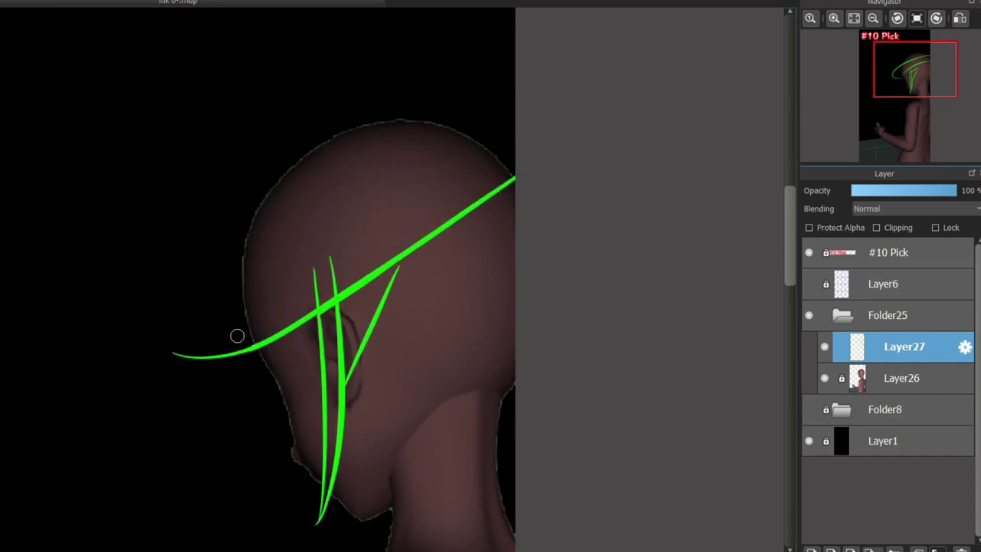
pyautogui.moveTo(234, 276)
pyautogui.mouseDown()
pyautogui.moveTo(174, 353)
pyautogui.moveTo(512, 170)
pyautogui.moveTo(399, 213)
pyautogui.moveTo(502, 156)
pyautogui.mouseUp()
pyautogui.hotkey('ctrl', 'z')
pyautogui.moveTo(184, 352); pyautogui.dragTo(516, 221)
# - Sketch the cap's tall rounded crown above the skull and a small opening shape at its back
pyautogui.moveTo(234, 271); pyautogui.dragTo(457, 12)
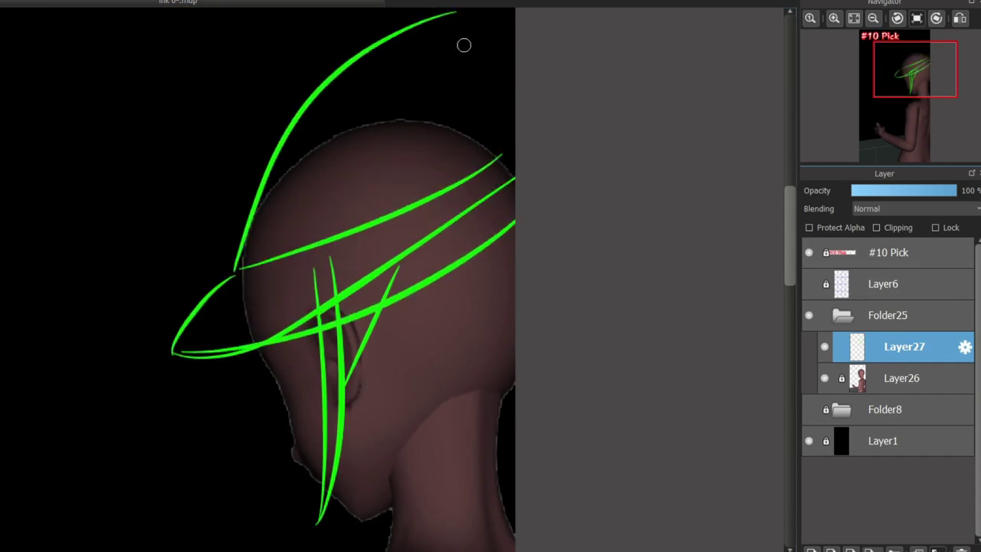
pyautogui.moveTo(483, 86); pyautogui.dragTo(485, 83)
pyautogui.moveTo(470, 96); pyautogui.dragTo(515, 58)
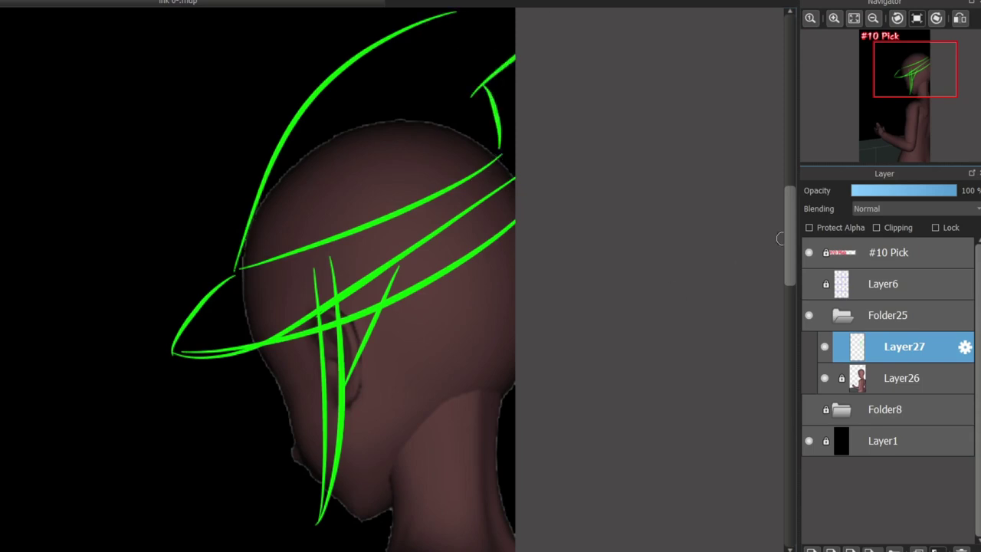
pyautogui.scroll(3, 780, 238)
pyautogui.moveTo(616, 314); pyautogui.dragTo(675, 320)
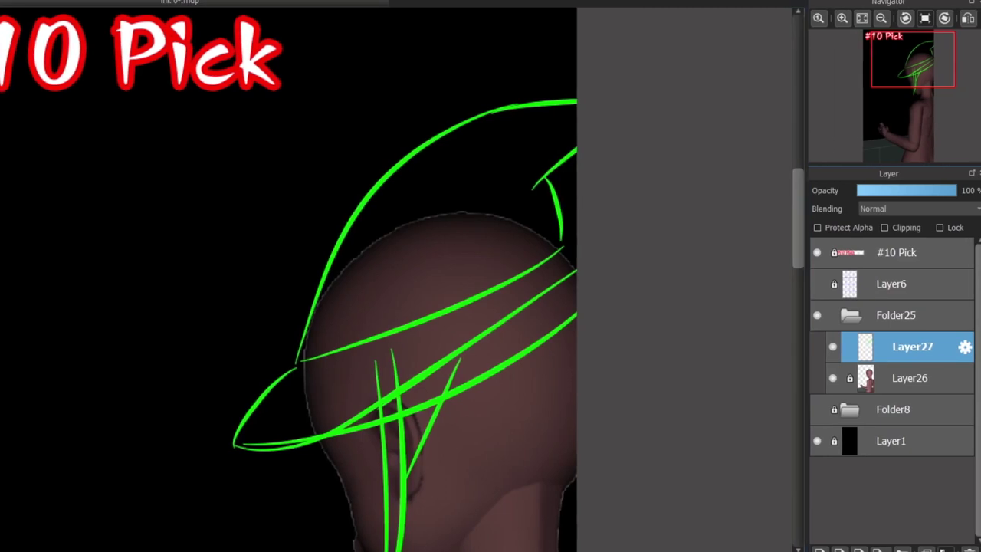
# - Sketch one long hair strand from the ear down across the neck and upper back to the canvas edge
pyautogui.scroll(-5, 467, 274)
pyautogui.moveTo(408, 280); pyautogui.dragTo(540, 536)
pyautogui.hotkey('ctrl', 'z')
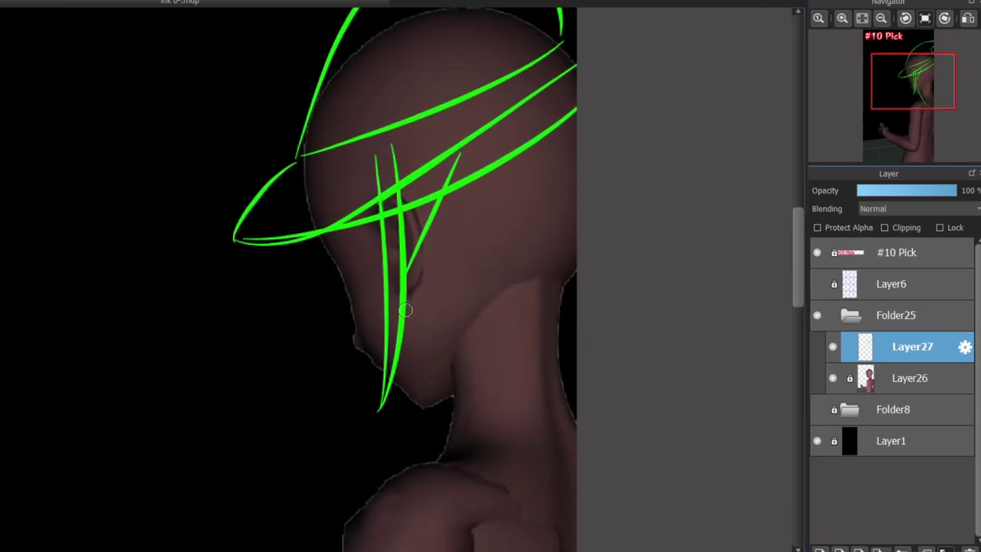
pyautogui.moveTo(408, 280); pyautogui.dragTo(539, 536)
pyautogui.scroll(-4, 789, 260)
pyautogui.moveTo(536, 365); pyautogui.dragTo(576, 438)
pyautogui.hotkey('ctrl', 'z')
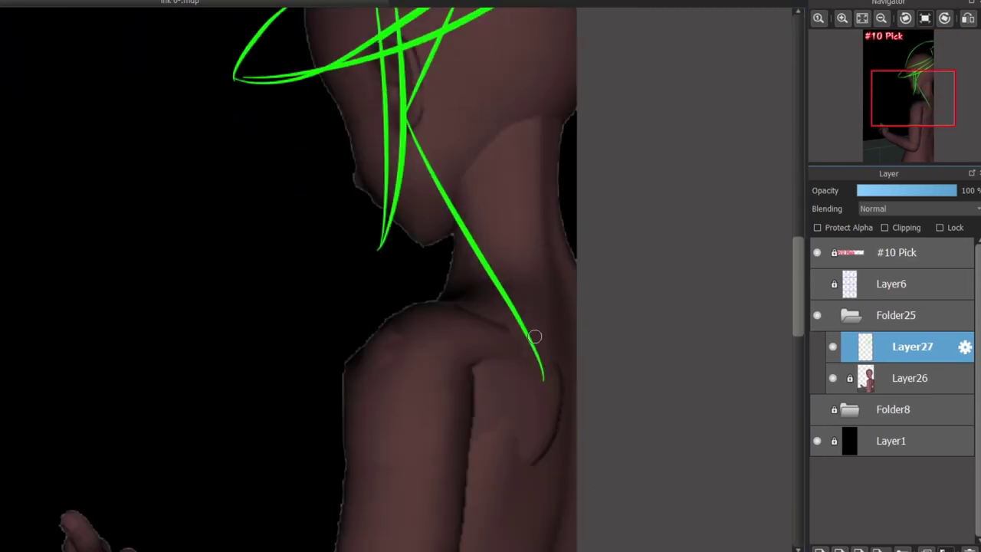
pyautogui.moveTo(534, 337); pyautogui.dragTo(576, 452)
pyautogui.hotkey('ctrl', 'z')
pyautogui.moveTo(540, 364); pyautogui.dragTo(576, 437)
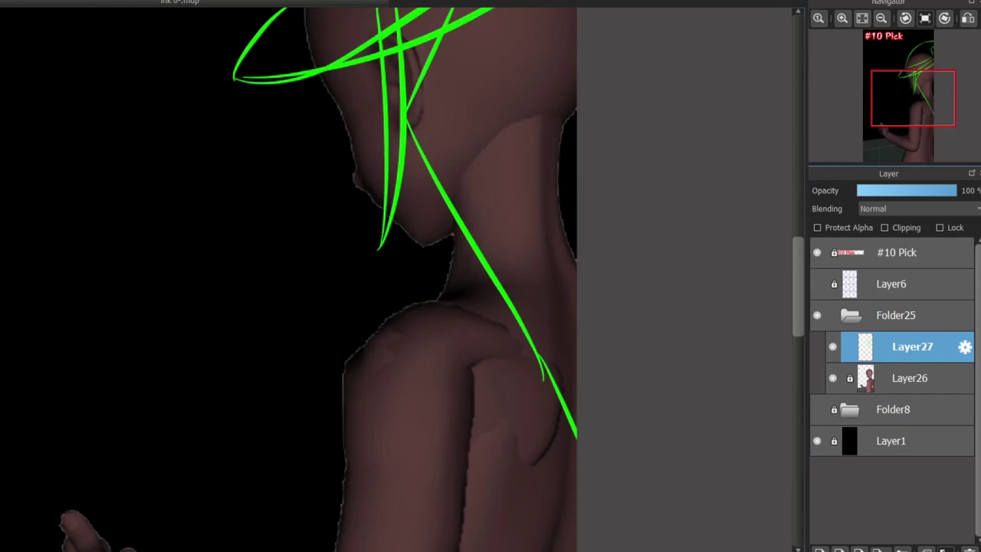
# - Sketch pointed hair locks hanging beside the ear to the jaw, plus a short fringe lock under the brim
pyautogui.scroll(4, 405, 279)
pyautogui.scroll(-2, 405, 279)
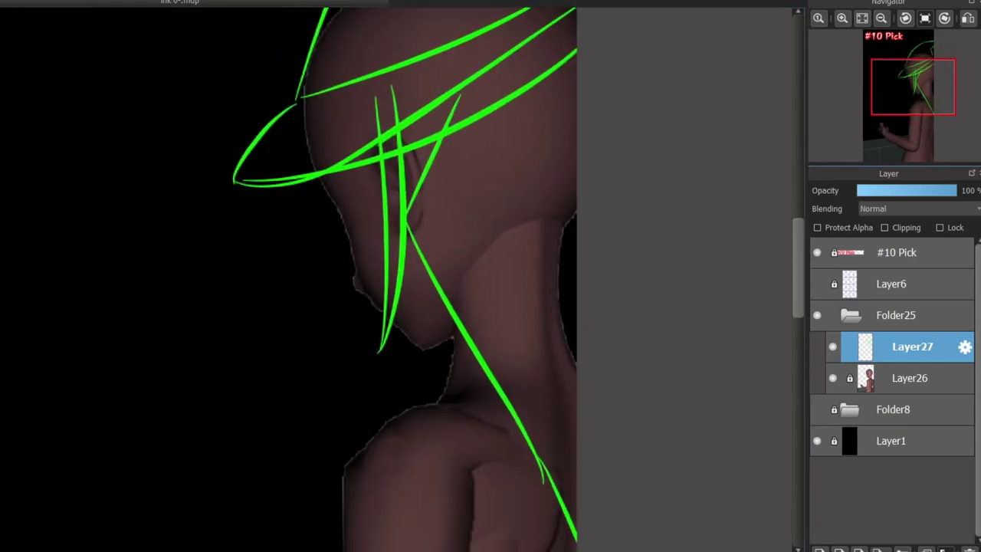
pyautogui.moveTo(410, 262); pyautogui.dragTo(406, 346)
pyautogui.hotkey('ctrl', 'z')
pyautogui.hotkey('ctrl', 'z')
pyautogui.moveTo(421, 276)
pyautogui.mouseDown()
pyautogui.moveTo(412, 315)
pyautogui.moveTo(427, 360)
pyautogui.mouseUp()
pyautogui.moveTo(441, 161); pyautogui.dragTo(430, 356)
pyautogui.moveTo(459, 307); pyautogui.dragTo(511, 298)
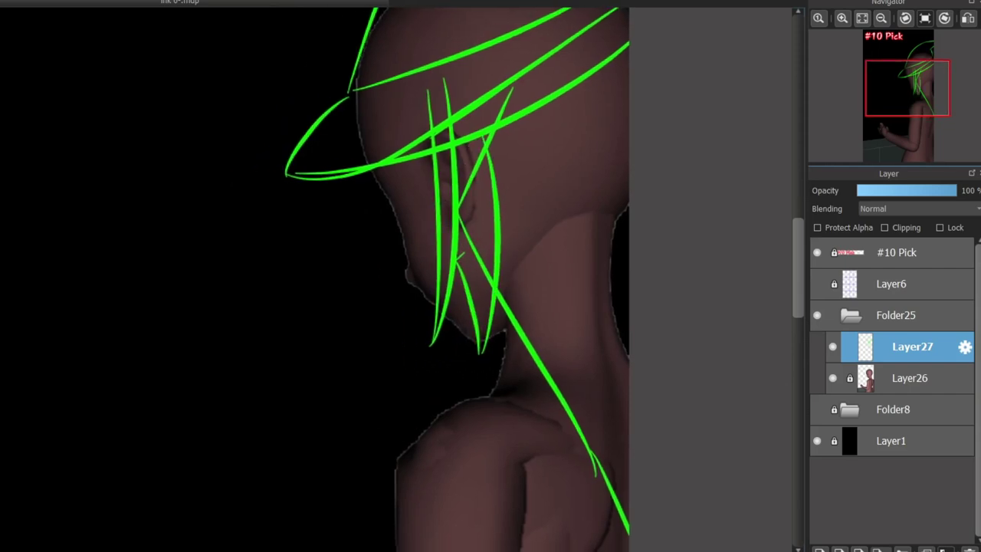
pyautogui.moveTo(348, 208); pyautogui.dragTo(393, 191)
# - Sketch a garment strap as two curved lines running from the shoulder top diagonally across the back, joined at the shoulder
pyautogui.scroll(-5, 786, 288)
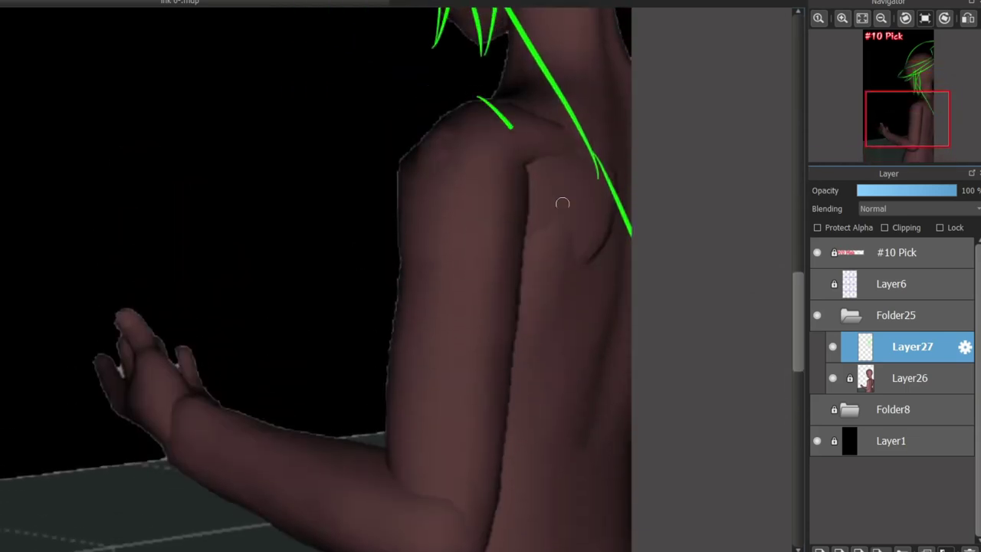
pyautogui.hotkey('ctrl', 'z')
pyautogui.moveTo(479, 95)
pyautogui.mouseDown()
pyautogui.moveTo(622, 289)
pyautogui.moveTo(646, 339)
pyautogui.mouseUp()
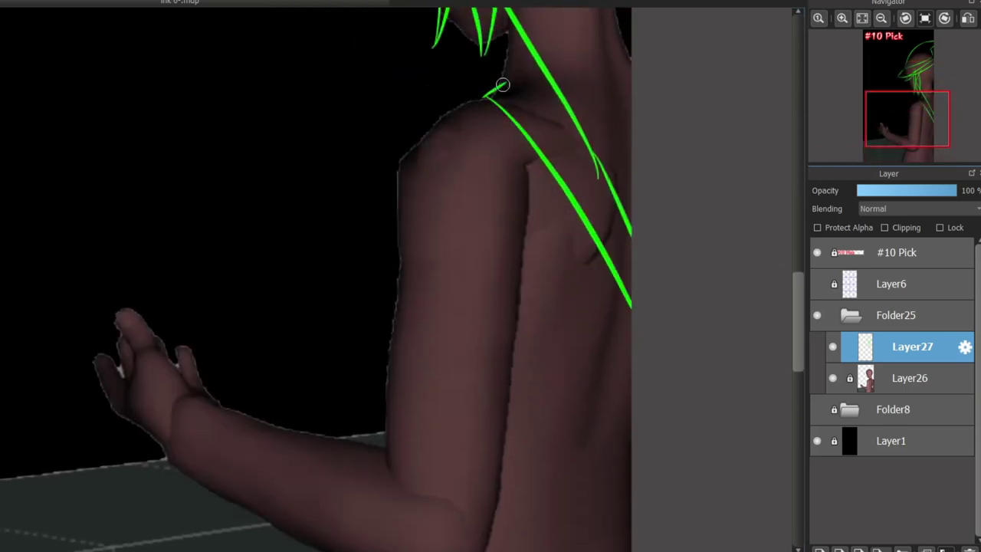
pyautogui.hotkey('ctrl', 'z')
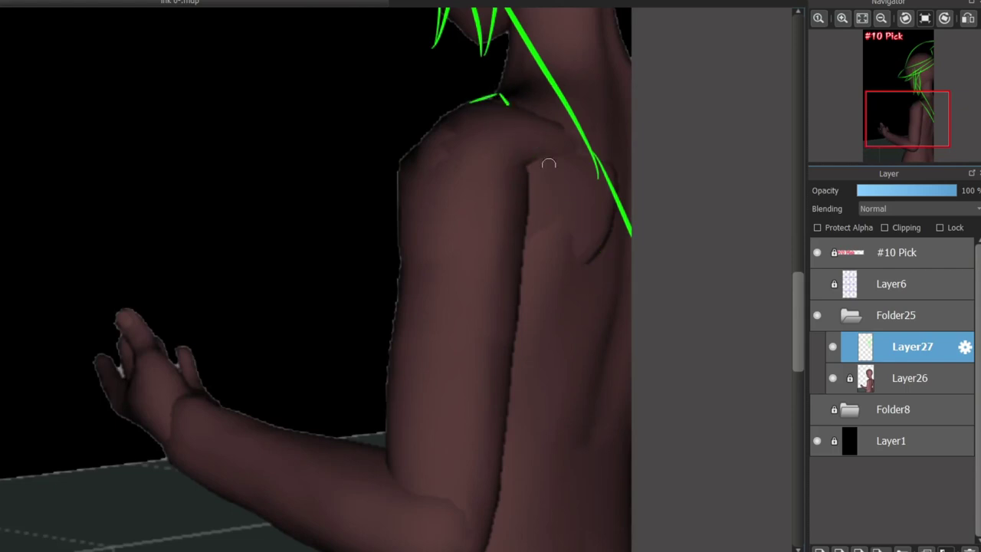
pyautogui.moveTo(497, 95); pyautogui.dragTo(694, 368)
pyautogui.hotkey('ctrl', 'z')
pyautogui.hotkey('ctrl', 'z')
pyautogui.moveTo(472, 101)
pyautogui.mouseDown()
pyautogui.moveTo(572, 257)
pyautogui.moveTo(675, 305)
pyautogui.mouseUp()
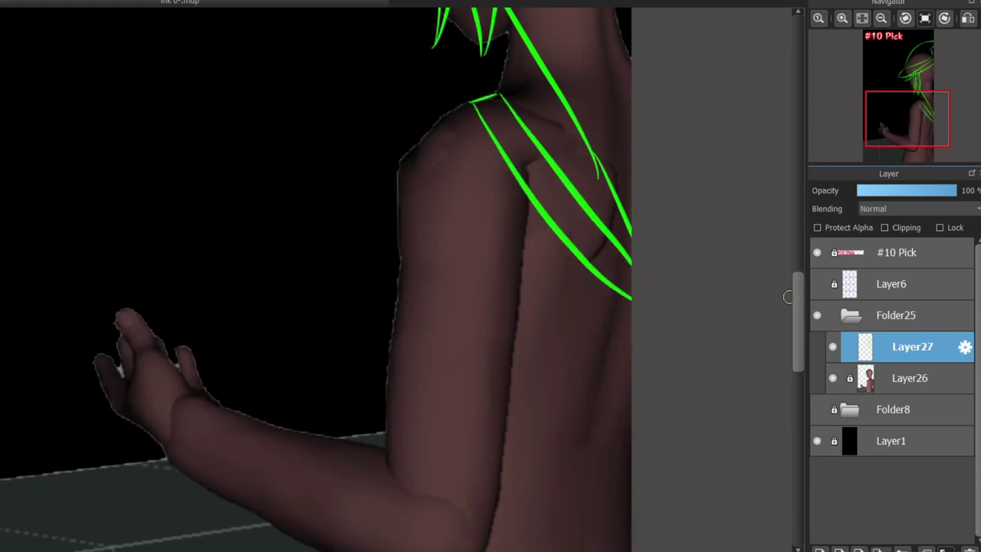
# - Sketch the wide sleeve opening at the wrist as two opposing curves meeting at a point below the forearm
pyautogui.scroll(-3, 165, 521)
pyautogui.scroll(1, 165, 521)
pyautogui.moveTo(229, 350); pyautogui.dragTo(176, 463)
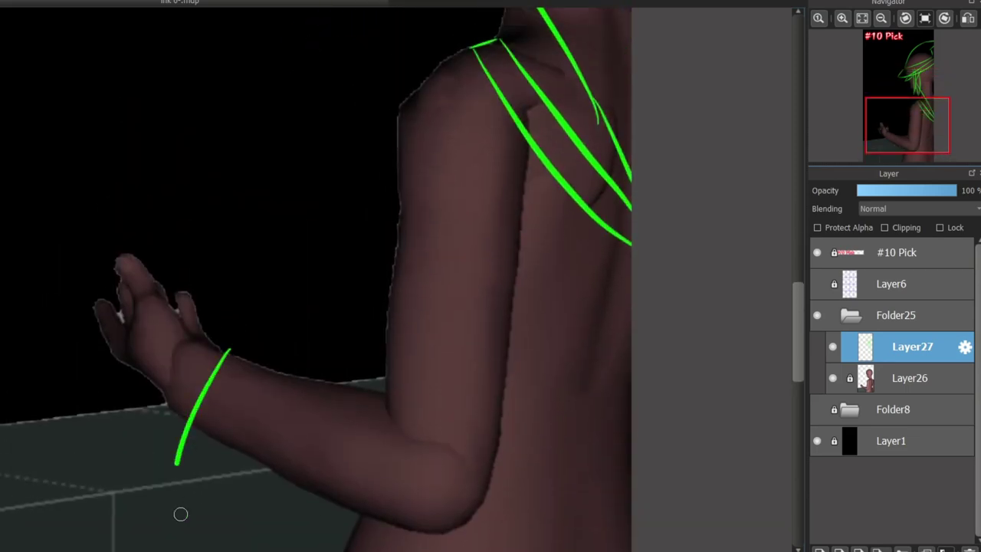
pyautogui.scroll(-4, 788, 334)
pyautogui.hotkey('ctrl', 'z')
pyautogui.moveTo(219, 239)
pyautogui.mouseDown()
pyautogui.moveTo(200, 277)
pyautogui.moveTo(206, 445)
pyautogui.mouseUp()
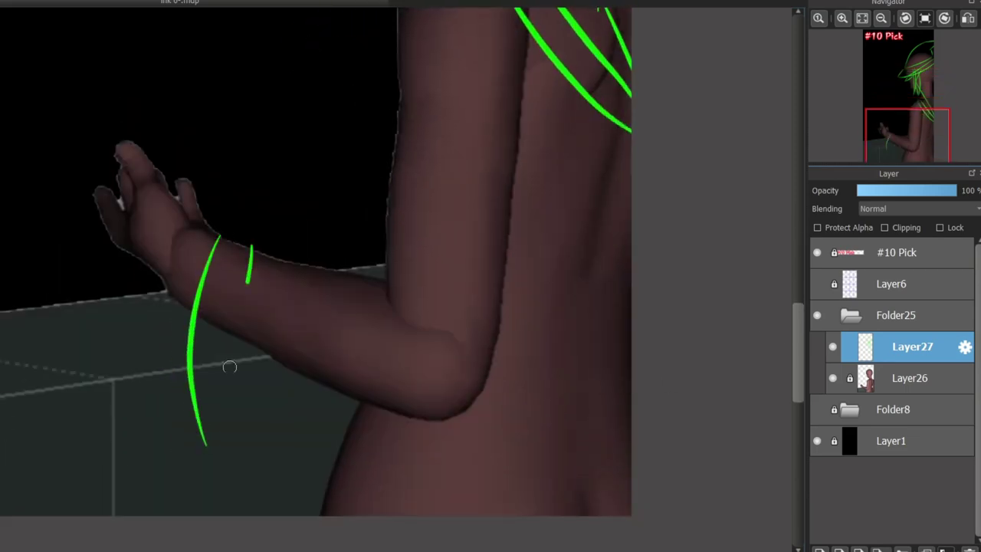
pyautogui.moveTo(229, 367); pyautogui.dragTo(213, 446)
pyautogui.hotkey('ctrl', 'z')
pyautogui.moveTo(243, 255); pyautogui.dragTo(209, 450)
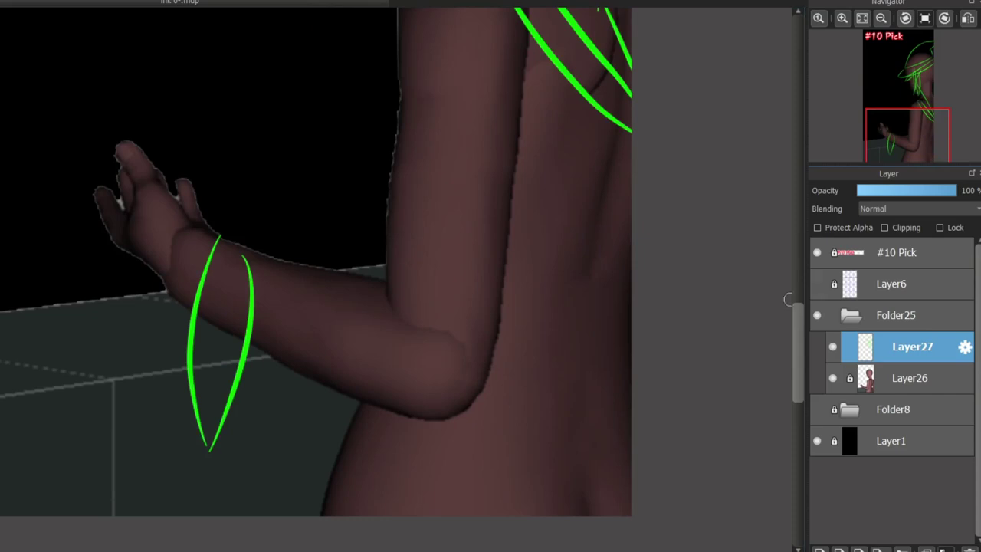
# - Outline the loose sleeve along the top of the forearm, below the elbow and up the back of the upper arm
pyautogui.moveTo(219, 243); pyautogui.dragTo(392, 289)
pyautogui.moveTo(211, 447)
pyautogui.mouseDown()
pyautogui.moveTo(424, 462)
pyautogui.moveTo(489, 360)
pyautogui.moveTo(499, 272)
pyautogui.mouseUp()
pyautogui.hotkey('ctrl', 'z')
pyautogui.moveTo(429, 460); pyautogui.dragTo(513, 181)
pyautogui.hotkey('ctrl', 'z')
pyautogui.moveTo(530, 43)
pyautogui.mouseDown()
pyautogui.moveTo(525, 190)
pyautogui.moveTo(483, 406)
pyautogui.moveTo(447, 457)
pyautogui.mouseUp()
# - Sketch a round orb over the open hand with a curved highlight and small specks inside it
pyautogui.hscroll(-5, 484, 238)
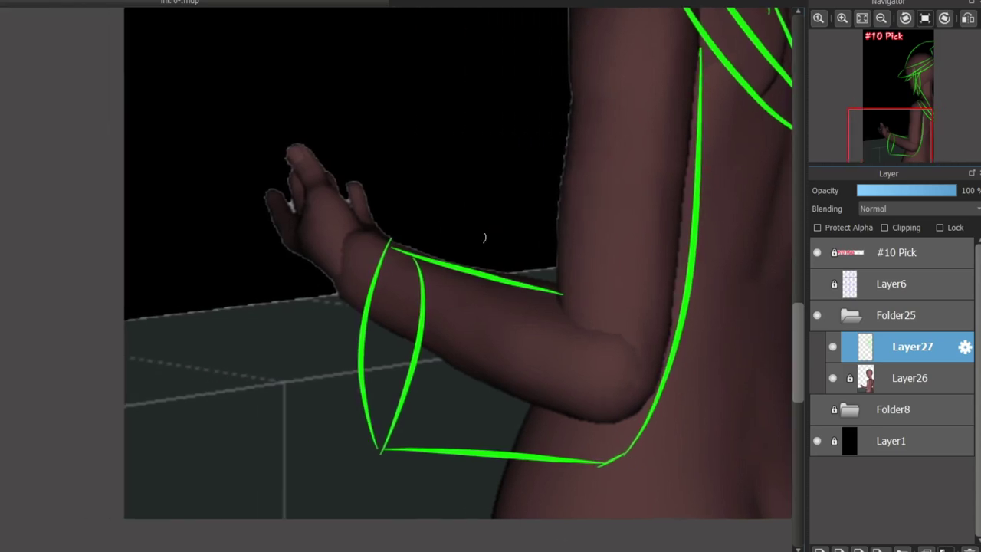
pyautogui.hotkey('ctrl', 'z')
pyautogui.moveTo(270, 178)
pyautogui.mouseDown()
pyautogui.moveTo(388, 215)
pyautogui.moveTo(373, 219)
pyautogui.mouseUp()
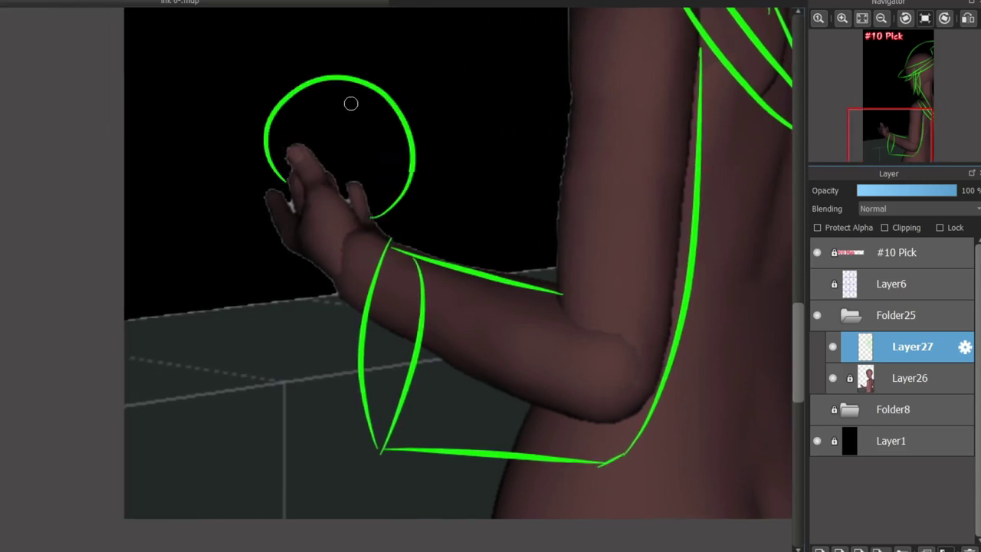
pyautogui.moveTo(343, 93); pyautogui.dragTo(398, 152)
pyautogui.hotkey('ctrl', 'z')
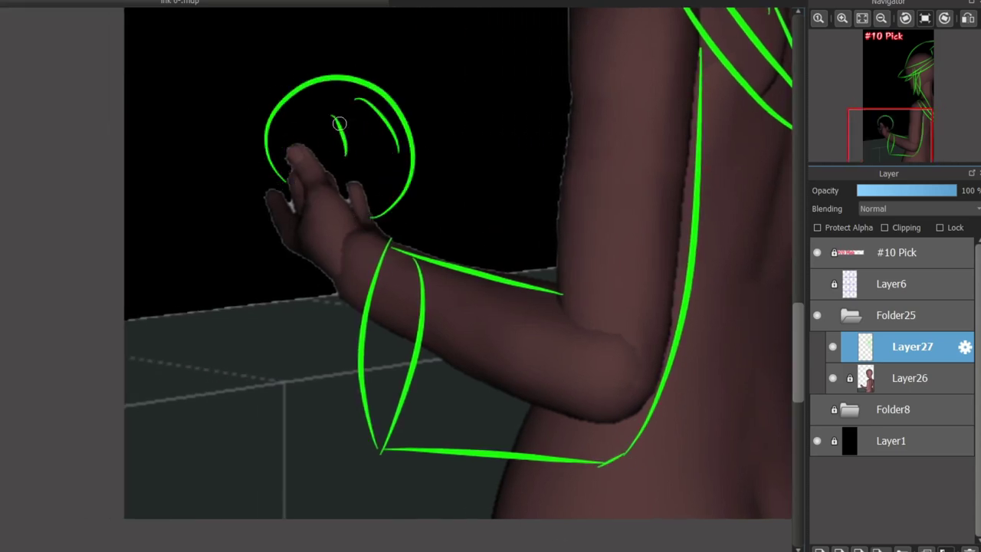
pyautogui.moveTo(339, 122)
pyautogui.mouseDown()
pyautogui.moveTo(334, 103)
pyautogui.moveTo(356, 153)
pyautogui.mouseUp()
pyautogui.hotkey('ctrl', 'z')
pyautogui.hotkey('ctrl', 'z')
pyautogui.hotkey('ctrl', 'z')
pyautogui.hotkey('ctrl', 'z')
pyautogui.hotkey('ctrl', 'y')
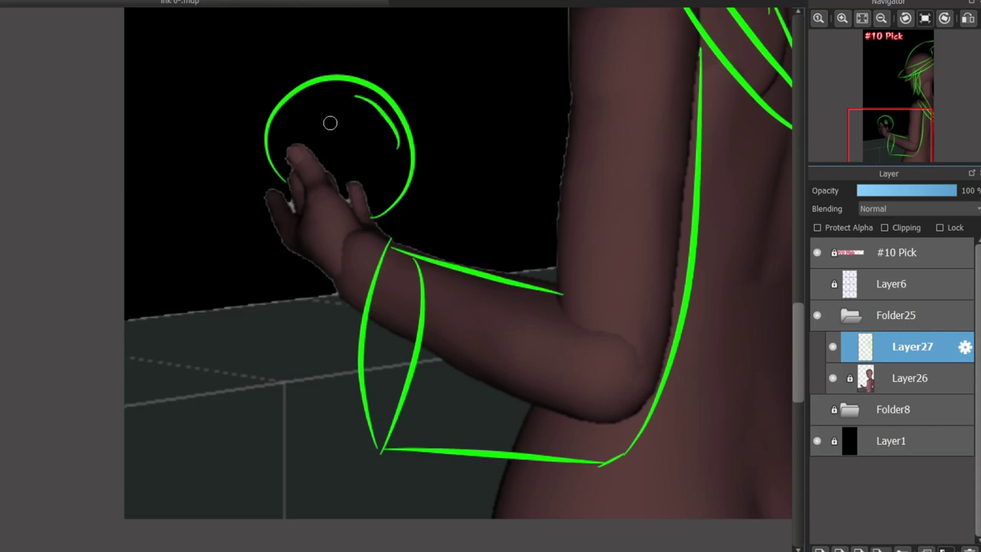
# - Sketch the table's edge as two near-parallel lines running from the canvas edge to the sleeve
pyautogui.scroll(2, 786, 362)
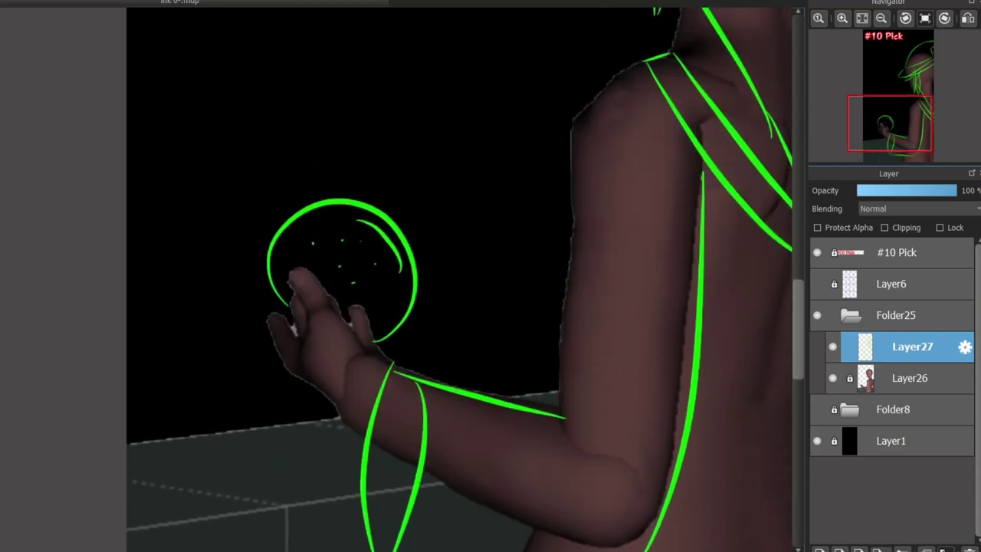
pyautogui.moveTo(181, 416); pyautogui.dragTo(164, 490)
pyautogui.hotkey('ctrl', 'z')
pyautogui.moveTo(114, 467); pyautogui.dragTo(341, 431)
pyautogui.hotkey('ctrl', 'z')
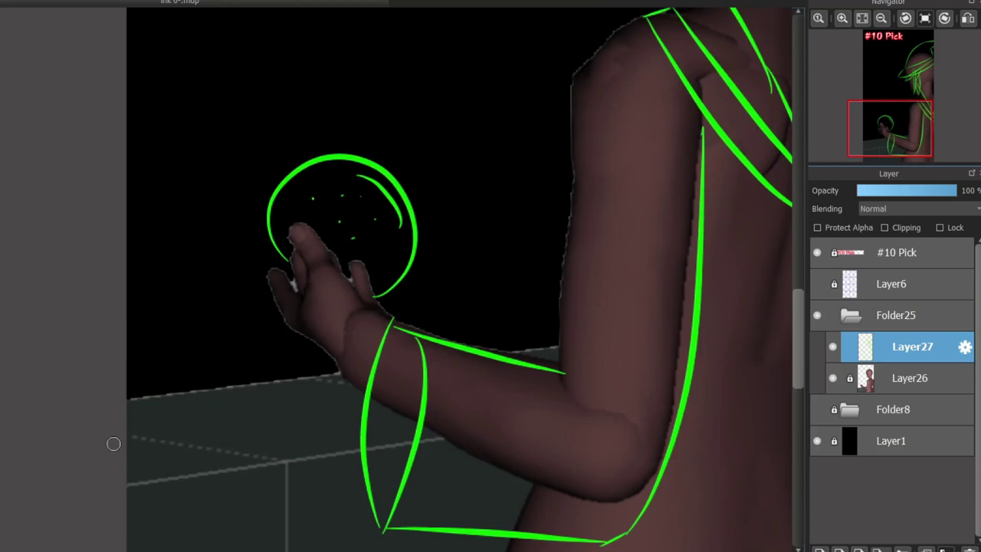
pyautogui.moveTo(116, 485); pyautogui.dragTo(360, 448)
pyautogui.moveTo(219, 426); pyautogui.dragTo(354, 409)
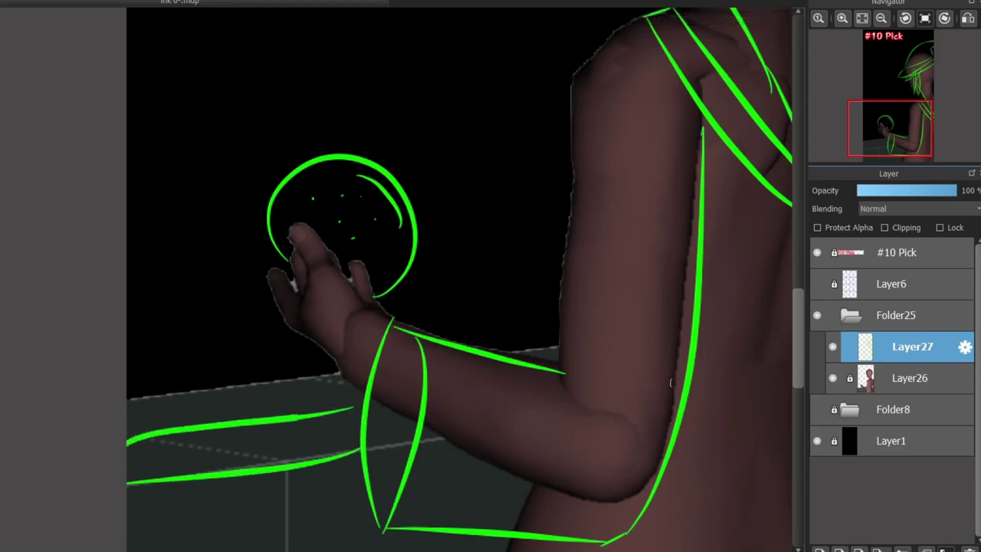
pyautogui.scroll(-2, 786, 347)
pyautogui.moveTo(131, 357)
pyautogui.mouseDown()
pyautogui.moveTo(216, 331)
pyautogui.moveTo(221, 263)
pyautogui.moveTo(250, 334)
pyautogui.mouseUp()
pyautogui.hotkey('ctrl', 'z')
pyautogui.click(200, 274)
pyautogui.moveTo(188, 286)
pyautogui.mouseDown()
pyautogui.moveTo(182, 326)
pyautogui.moveTo(168, 325)
pyautogui.mouseUp()
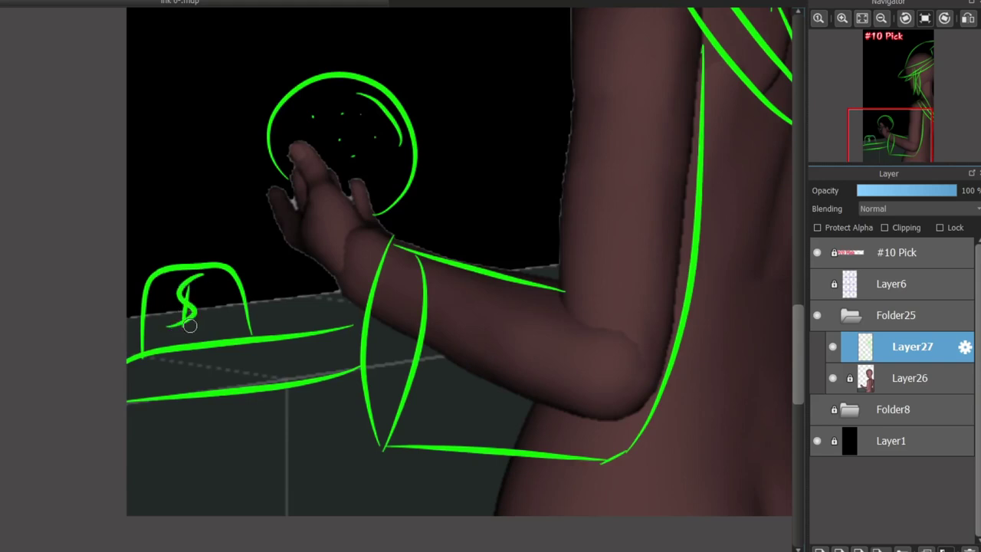
pyautogui.hotkey('ctrl', 'z')
pyautogui.hotkey('ctrl', 'z')
pyautogui.hotkey('ctrl', 'z')
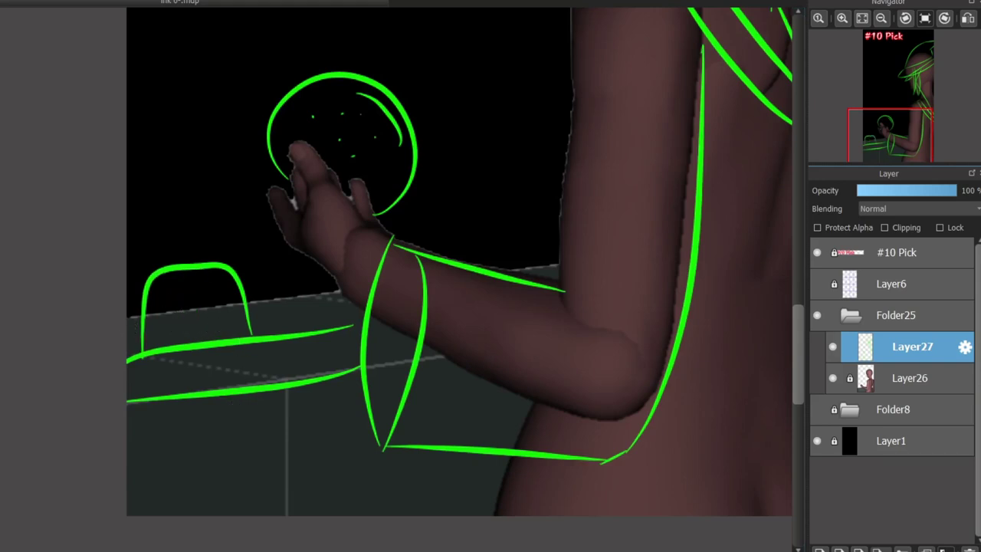
pyautogui.scroll(3, 244, 297)
pyautogui.hotkey('ctrl', 'z')
# - Sketch a square-cornered box standing on the table and draw a euro sign on its face
pyautogui.moveTo(46, 402)
pyautogui.mouseDown()
pyautogui.moveTo(31, 178)
pyautogui.moveTo(82, 173)
pyautogui.moveTo(291, 211)
pyautogui.moveTo(325, 333)
pyautogui.mouseUp()
pyautogui.moveTo(203, 181); pyautogui.dragTo(253, 328)
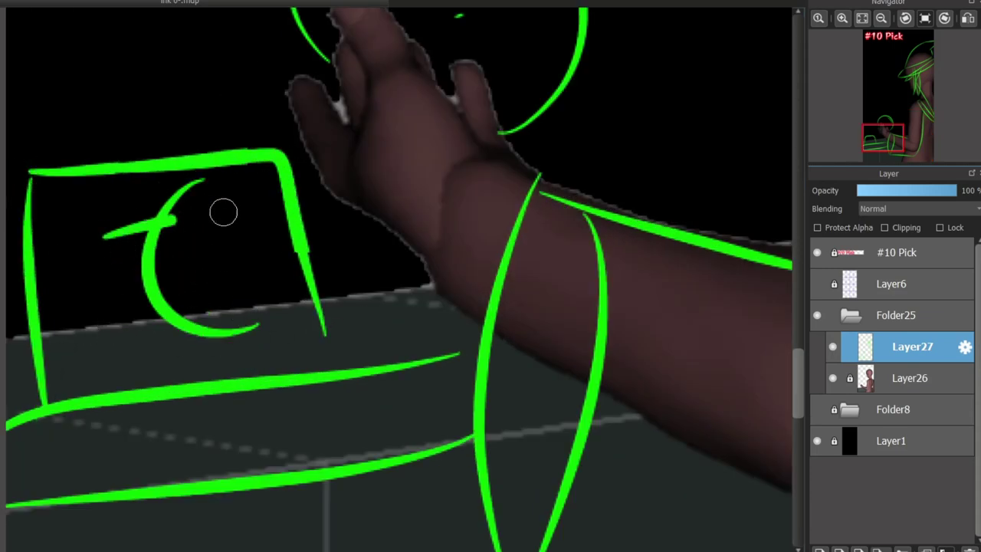
pyautogui.moveTo(94, 236); pyautogui.dragTo(223, 223)
pyautogui.moveTo(97, 291); pyautogui.dragTo(230, 272)
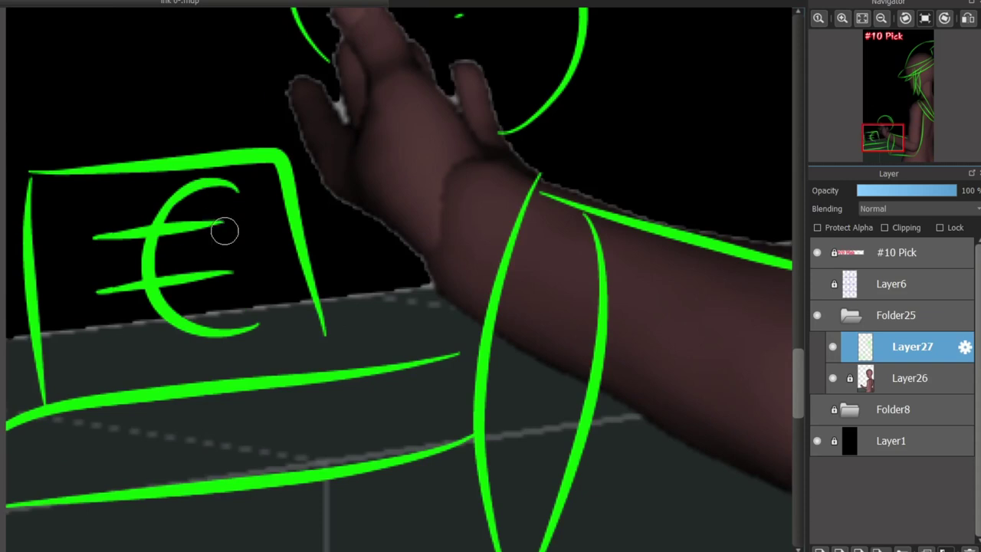
# - Refine the orb's outline beside the fingers and add a second curved line along its inner edge
pyautogui.scroll(-3, 226, 227)
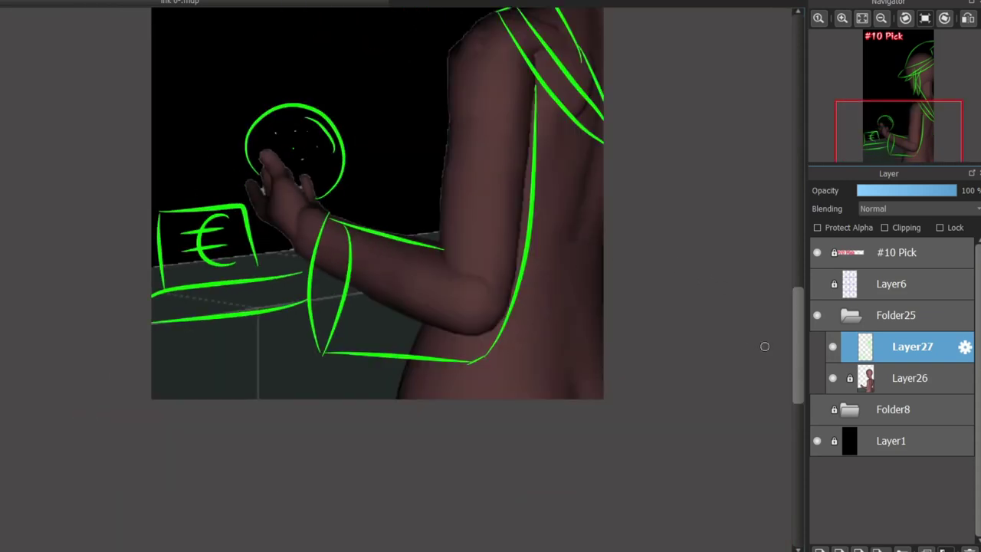
pyautogui.moveTo(797, 335); pyautogui.dragTo(797, 276)
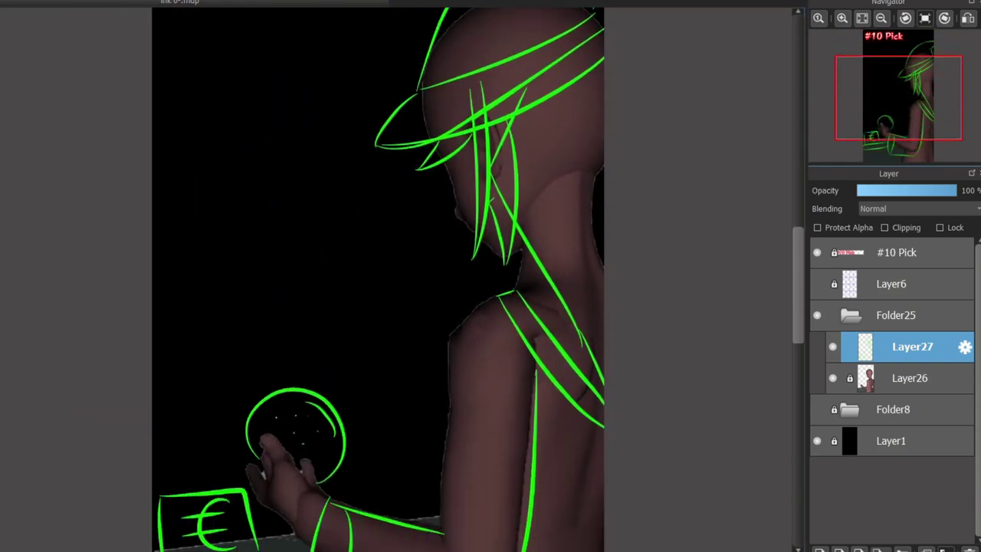
pyautogui.scroll(2, 254, 432)
pyautogui.moveTo(248, 424)
pyautogui.mouseDown()
pyautogui.moveTo(232, 455)
pyautogui.moveTo(262, 514)
pyautogui.mouseUp()
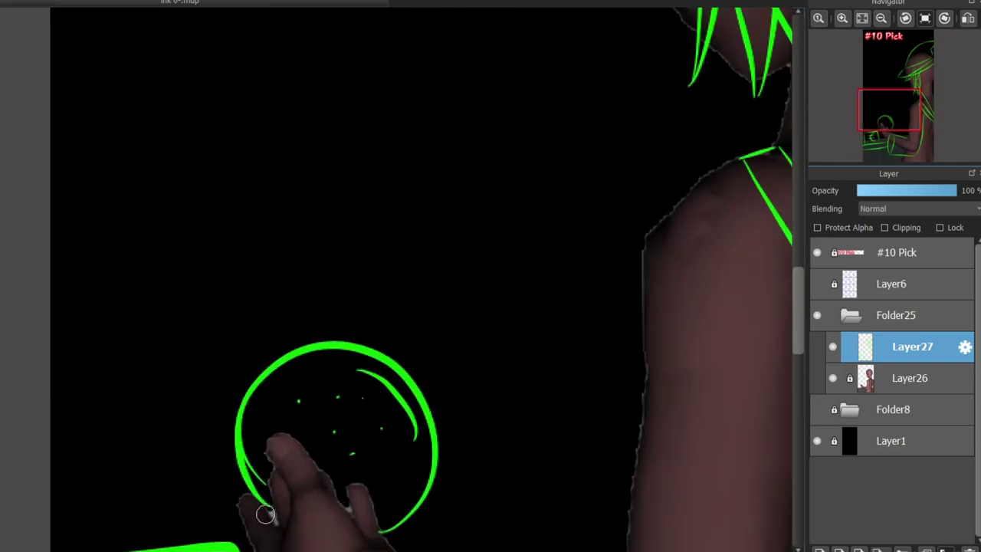
pyautogui.moveTo(263, 404)
pyautogui.mouseDown()
pyautogui.moveTo(239, 464)
pyautogui.moveTo(264, 518)
pyautogui.mouseUp()
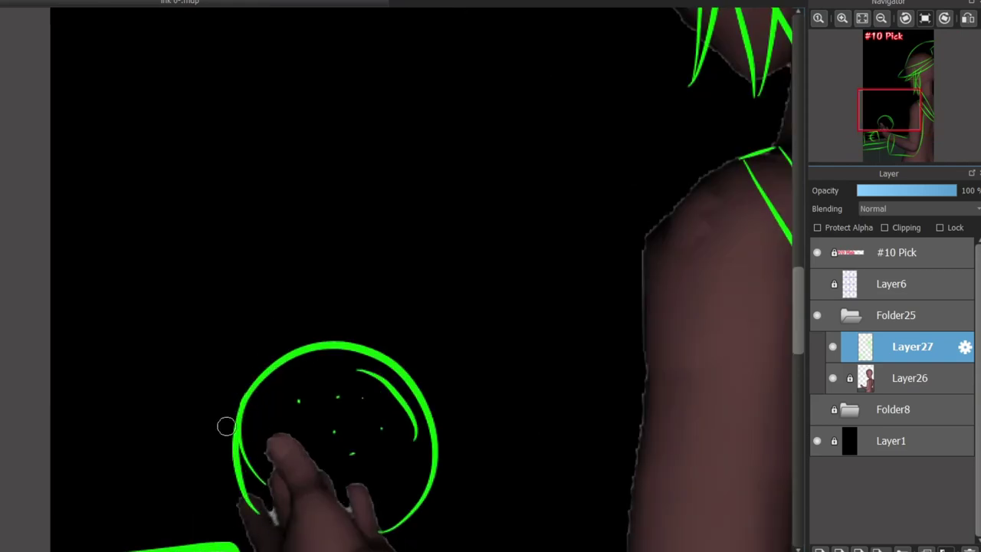
# - Sketch four wavy rays radiating outward around the orb
pyautogui.moveTo(226, 423); pyautogui.dragTo(169, 298)
pyautogui.moveTo(291, 329); pyautogui.dragTo(326, 175)
pyautogui.moveTo(381, 309); pyautogui.dragTo(507, 244)
pyautogui.moveTo(439, 481); pyautogui.dragTo(563, 456)
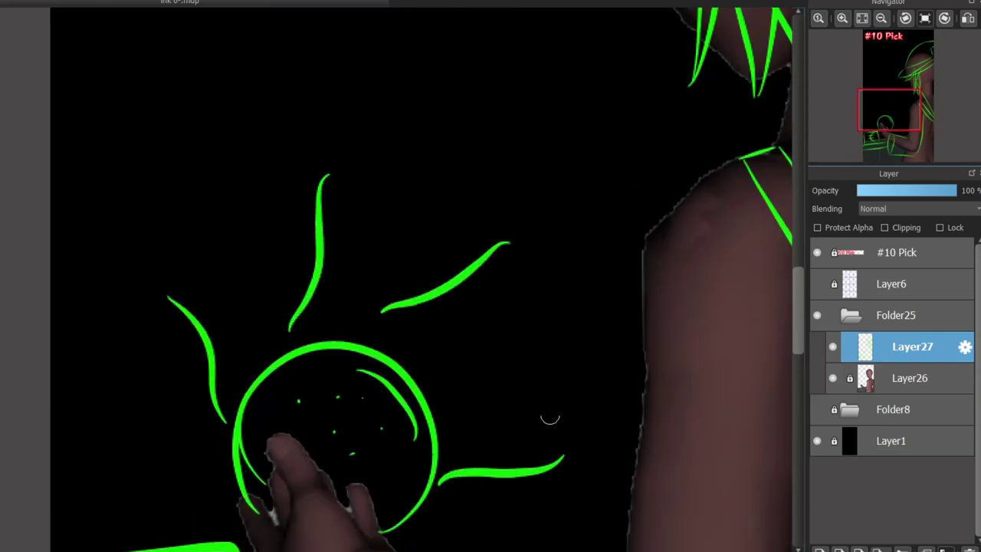
pyautogui.scroll(-1, 549, 418)
pyautogui.moveTo(549, 419); pyautogui.dragTo(200, 353)
pyautogui.scroll(3, 582, 114)
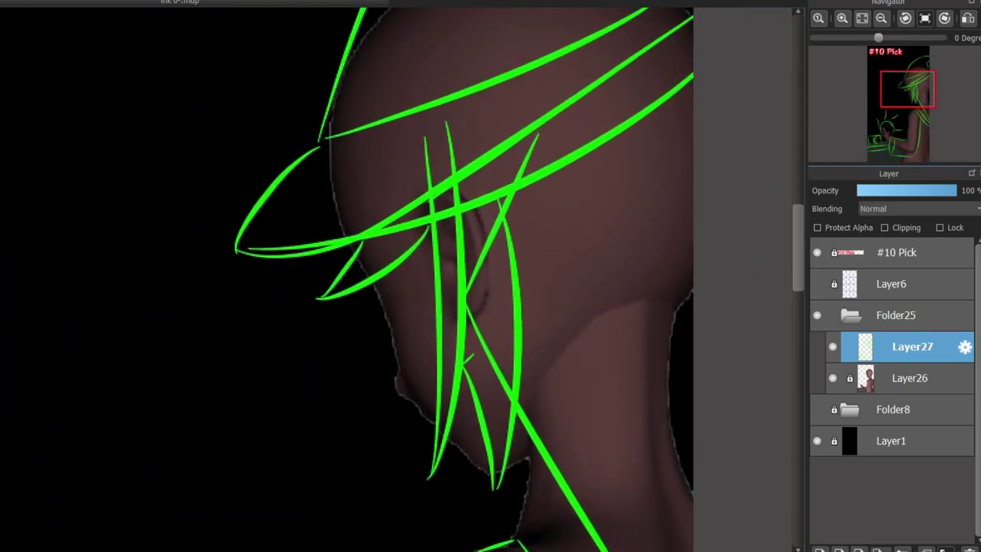
pyautogui.moveTo(460, 191); pyautogui.dragTo(735, 245)
pyautogui.moveTo(452, 321); pyautogui.dragTo(258, 245)
pyautogui.scroll(-1, 258, 245)
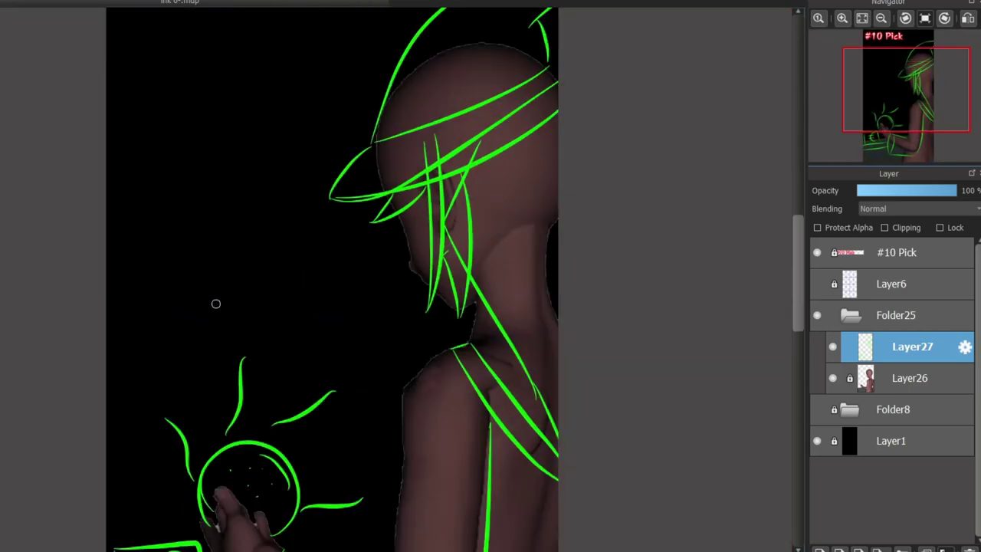
# - Sketch a tall oval head with a flat chin above the orb and a slanted crescent mouth inside it
pyautogui.moveTo(203, 155)
pyautogui.mouseDown()
pyautogui.moveTo(191, 392)
pyautogui.moveTo(312, 376)
pyautogui.moveTo(321, 271)
pyautogui.moveTo(313, 375)
pyautogui.mouseUp()
pyautogui.hotkey('ctrl', 'z')
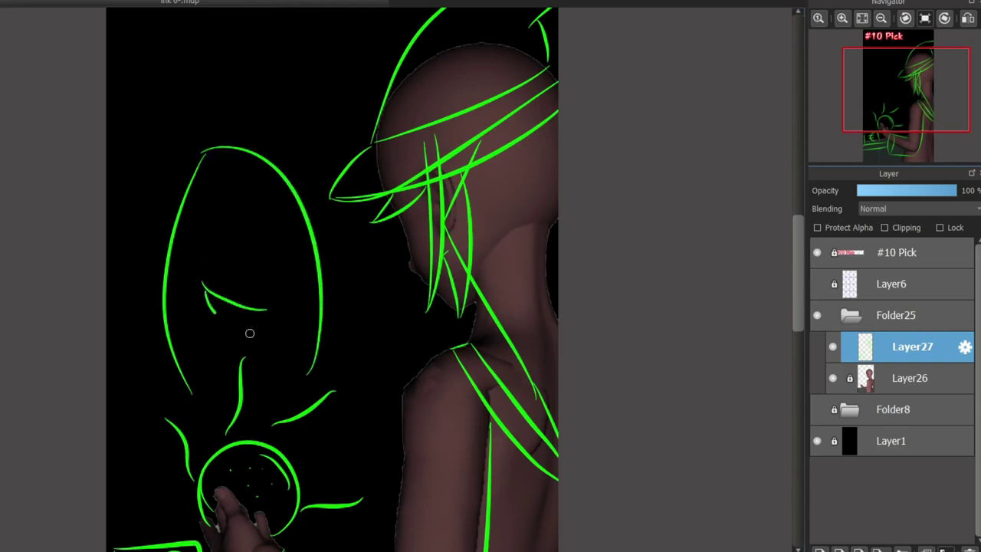
pyautogui.moveTo(264, 311); pyautogui.dragTo(196, 284)
pyautogui.moveTo(189, 393); pyautogui.dragTo(309, 379)
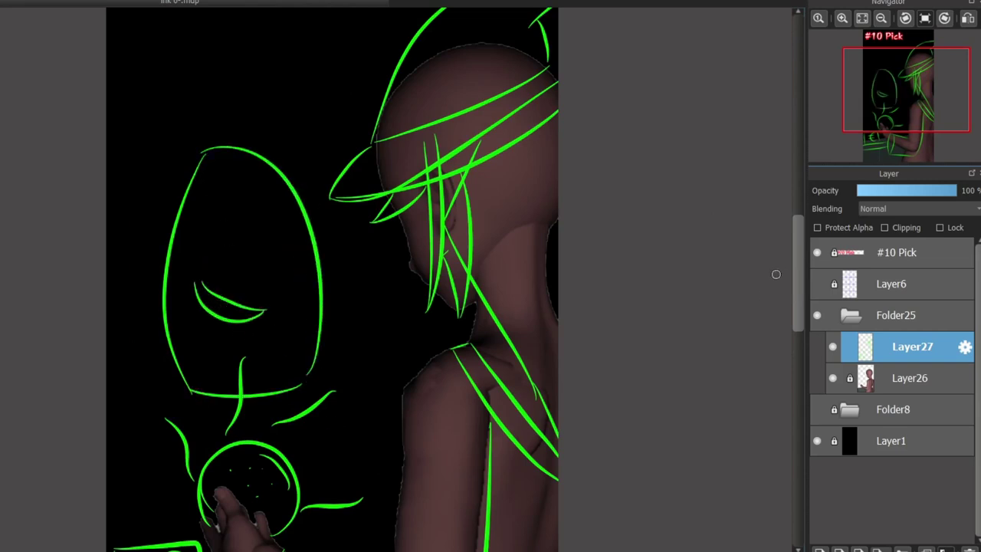
# - Sketch sloping drape lines on both sides of the oval head, reaching the canvas edge and the foreground figure's upper arm
pyautogui.moveTo(206, 147); pyautogui.dragTo(137, 238)
pyautogui.hotkey('ctrl', 'z')
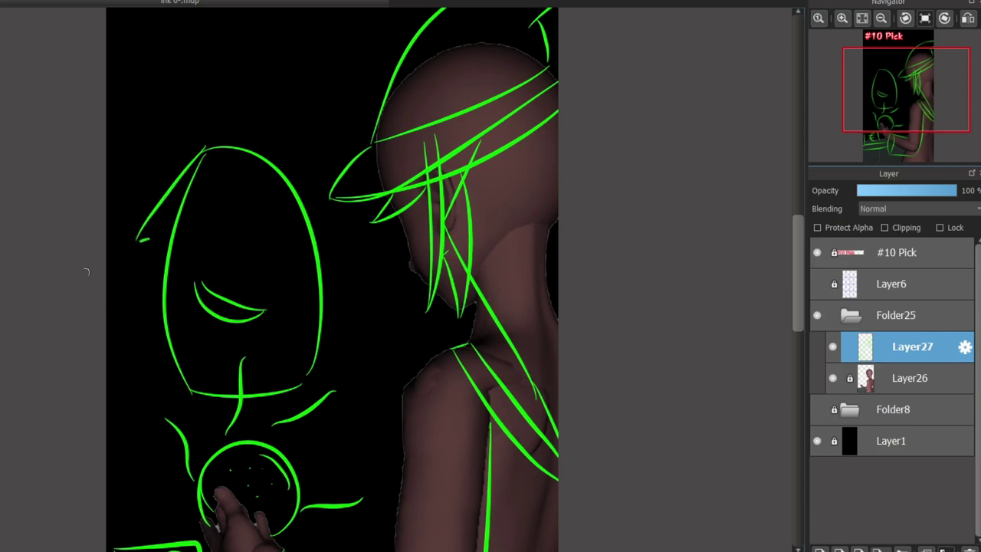
pyautogui.scroll(-3, 731, 386)
pyautogui.moveTo(324, 172); pyautogui.dragTo(407, 352)
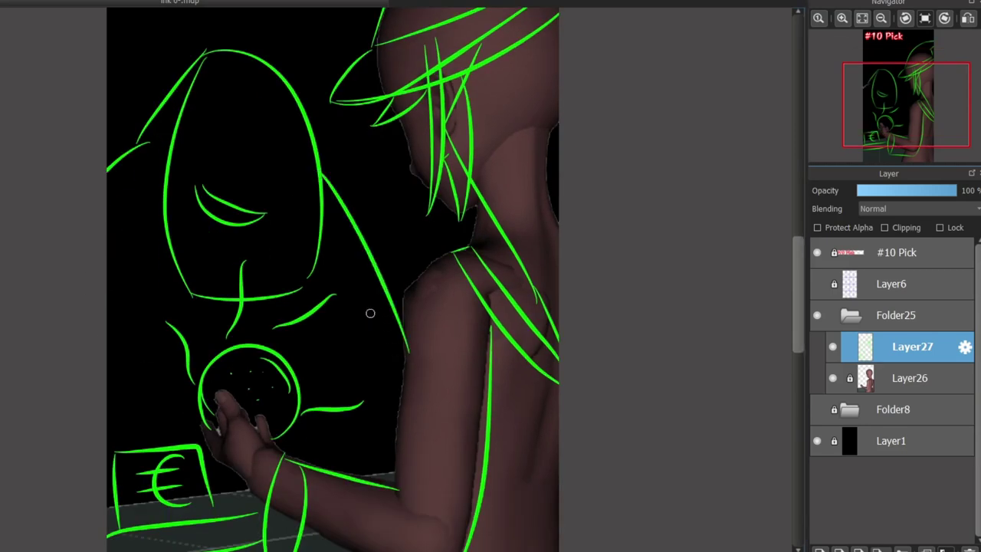
# - Sketch an arch across the oval head's upper part, a short slanted stroke above the crescent and another beside the head
pyautogui.moveTo(168, 146); pyautogui.dragTo(261, 136)
pyautogui.hotkey('ctrl', 'z')
pyautogui.moveTo(169, 172); pyautogui.dragTo(310, 177)
pyautogui.hotkey('ctrl', 'z')
pyautogui.moveTo(172, 144)
pyautogui.mouseDown()
pyautogui.moveTo(283, 168)
pyautogui.moveTo(182, 158)
pyautogui.moveTo(167, 197)
pyautogui.moveTo(314, 157)
pyautogui.moveTo(130, 220)
pyautogui.mouseUp()
pyautogui.hotkey('ctrl', 'z')
pyautogui.hotkey('ctrl', 'z')
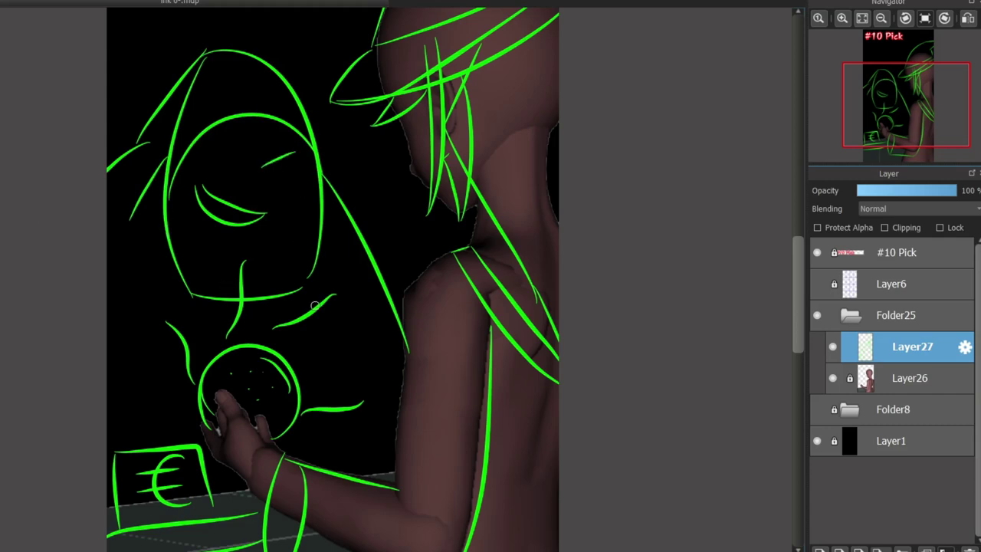
# - Sketch two near-parallel waistband lines across the foreground figure's lower back, from the elbow area to the canvas edge
pyautogui.scroll(-3, 332, 279)
pyautogui.scroll(8, 332, 279)
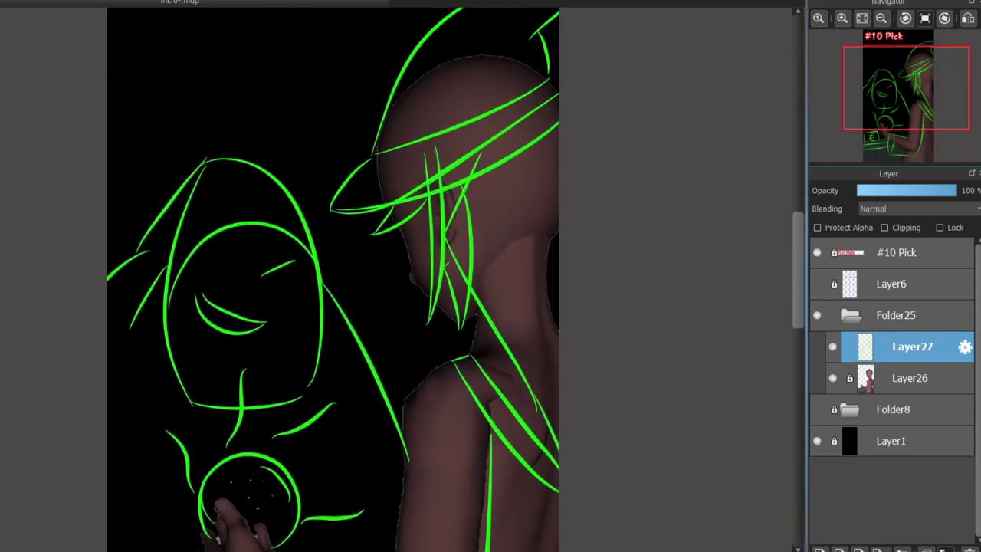
pyautogui.scroll(-8, 463, 419)
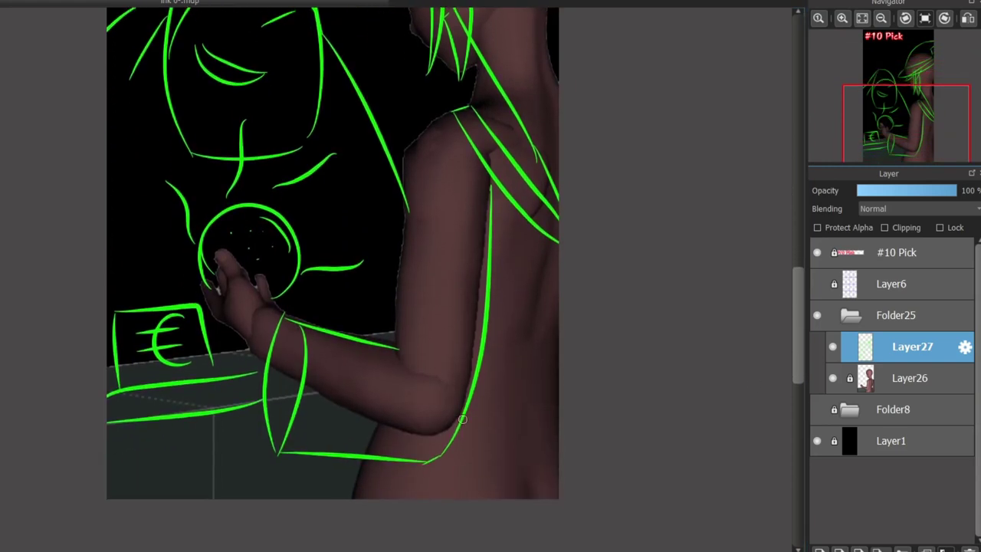
pyautogui.moveTo(558, 444); pyautogui.dragTo(420, 466)
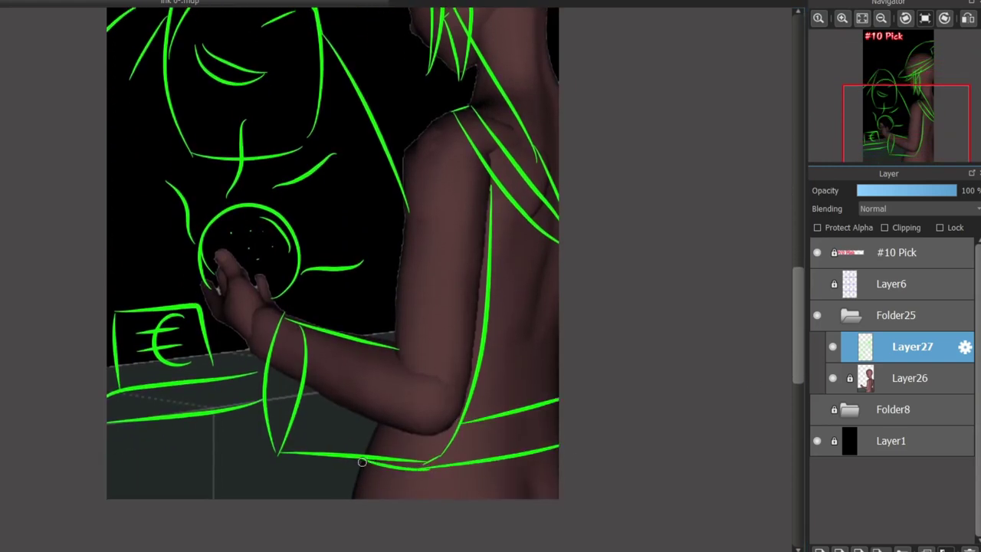
# - Sketch three short strokes fanning outward above the top of the oval head
pyautogui.scroll(4, 754, 311)
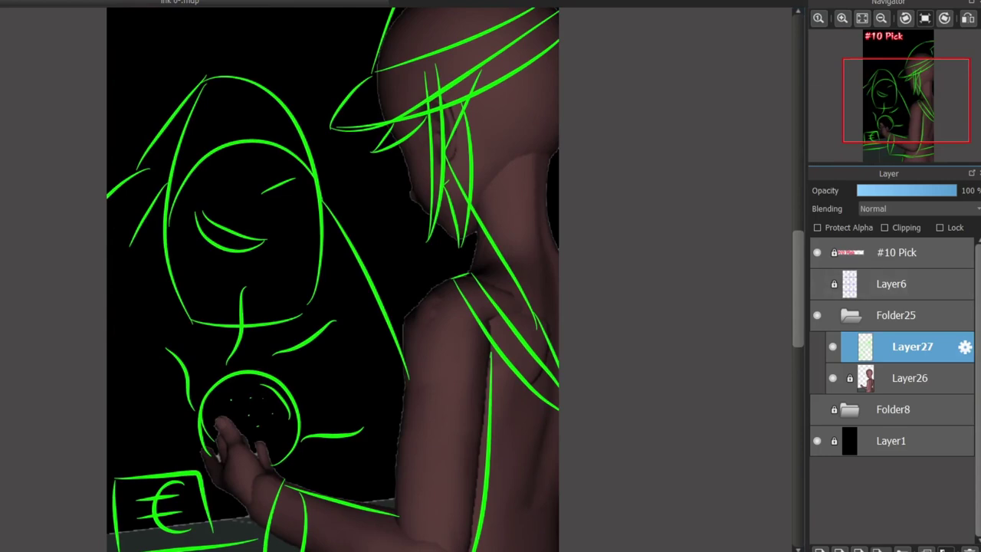
pyautogui.scroll(3, 230, 246)
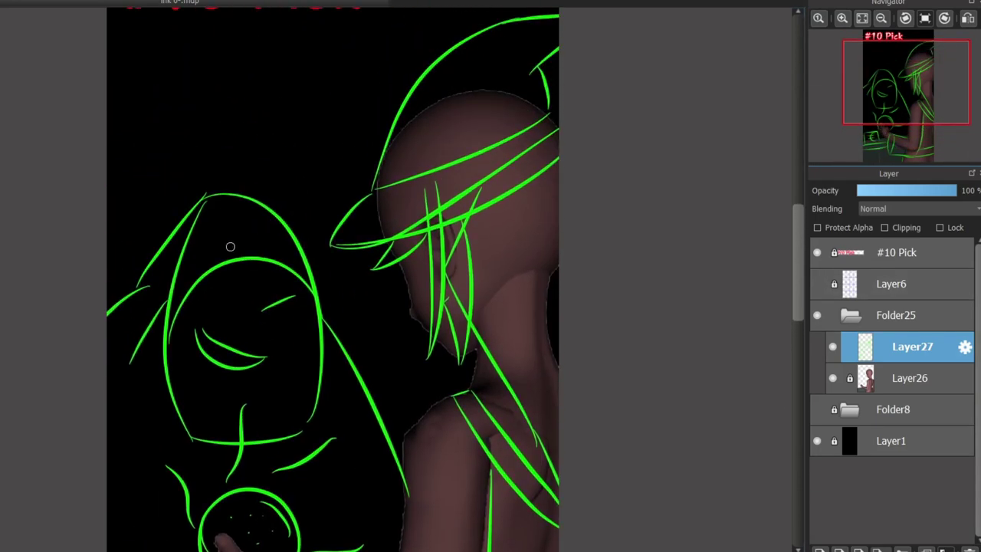
pyautogui.scroll(1, 230, 246)
pyautogui.moveTo(157, 115); pyautogui.dragTo(162, 176)
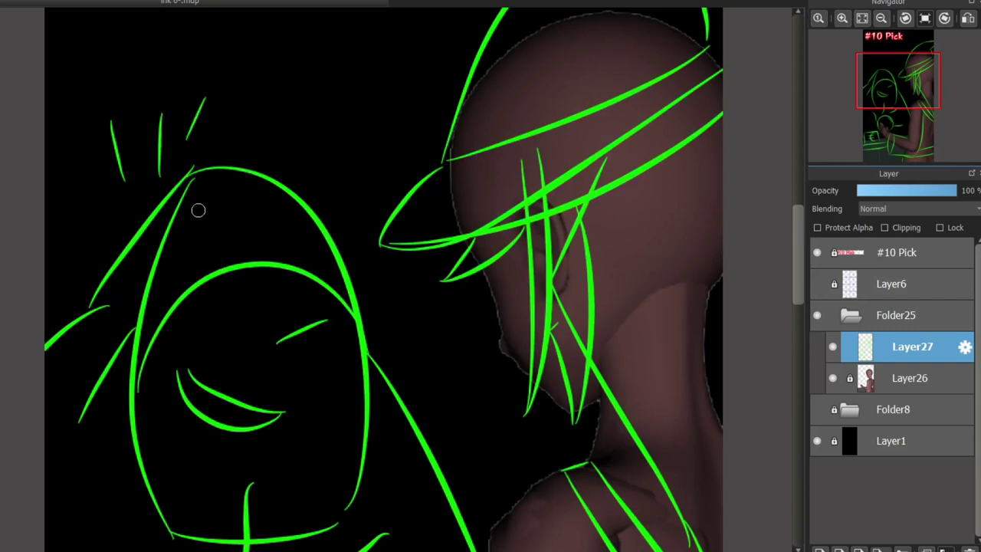
pyautogui.hotkey('ctrl', 'z')
pyautogui.hotkey('ctrl', 'z')
pyautogui.moveTo(98, 127); pyautogui.dragTo(129, 174)
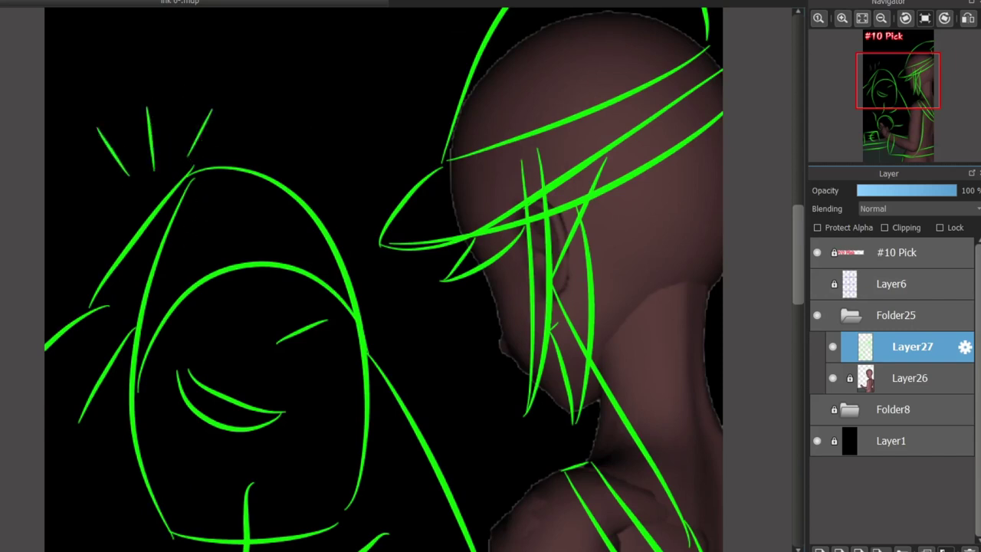
# - Sketch a short neckline from the top of the foreground figure's shoulder across the base of the neck
pyautogui.scroll(-6, 787, 271)
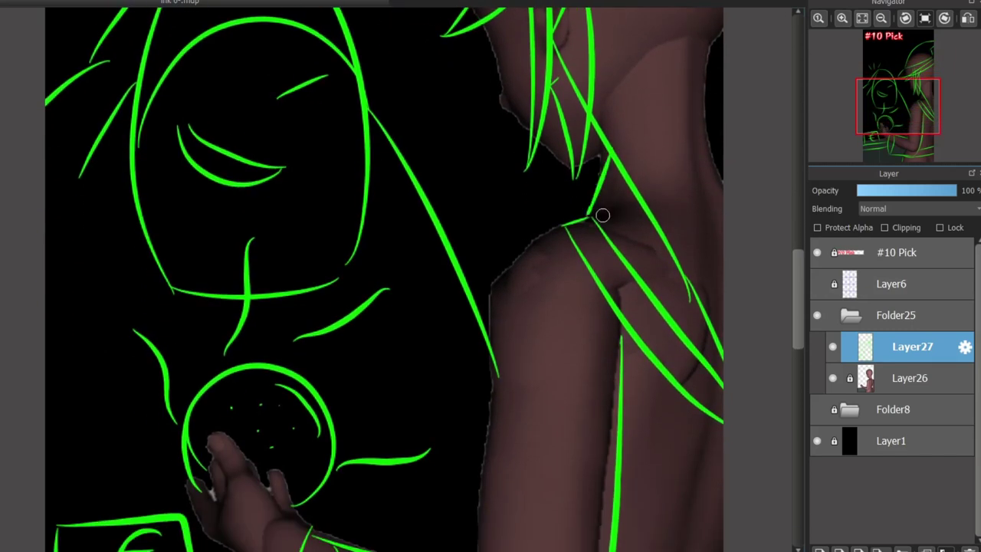
pyautogui.moveTo(594, 221); pyautogui.dragTo(671, 219)
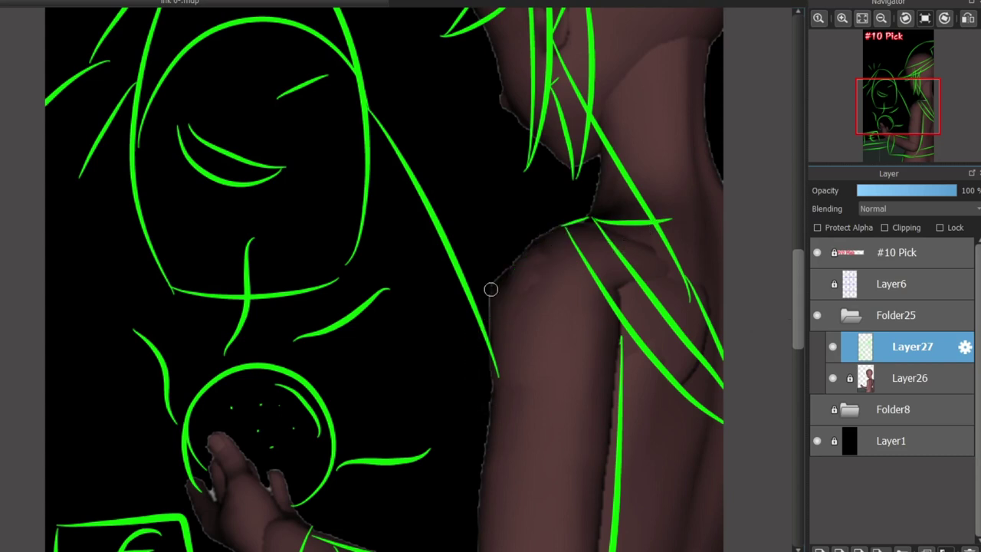
pyautogui.moveTo(485, 352); pyautogui.dragTo(521, 448)
pyautogui.moveTo(530, 449); pyautogui.dragTo(622, 339)
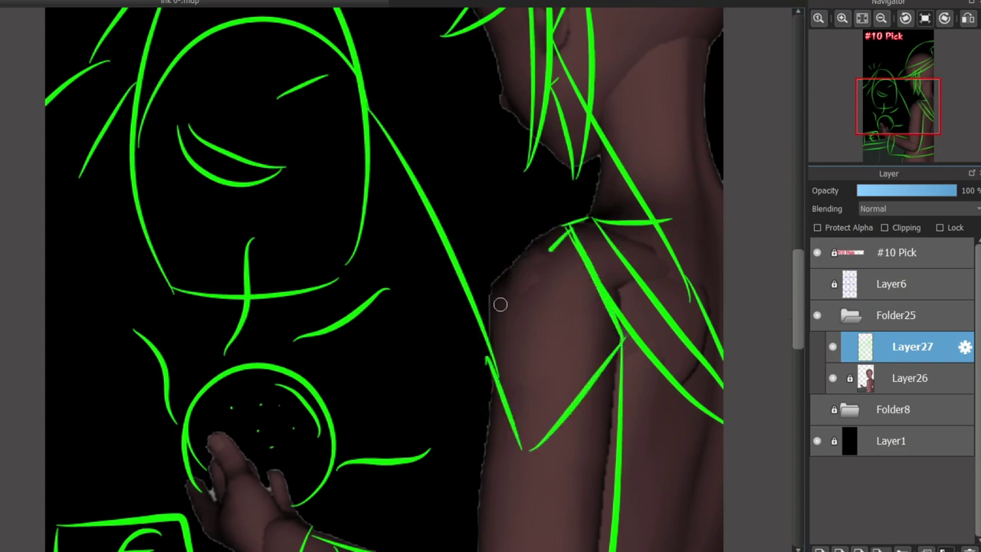
pyautogui.moveTo(494, 310)
pyautogui.mouseDown()
pyautogui.moveTo(481, 351)
pyautogui.moveTo(582, 222)
pyautogui.mouseUp()
pyautogui.moveTo(487, 351)
pyautogui.mouseDown()
pyautogui.moveTo(525, 416)
pyautogui.moveTo(621, 328)
pyautogui.mouseUp()
pyautogui.hotkey('ctrl', 'z')
pyautogui.hotkey('ctrl', 'z')
pyautogui.hotkey('ctrl', 'z')
pyautogui.hotkey('ctrl', 'z')
pyautogui.hotkey('ctrl', 'z')
pyautogui.hotkey('ctrl', 'z')
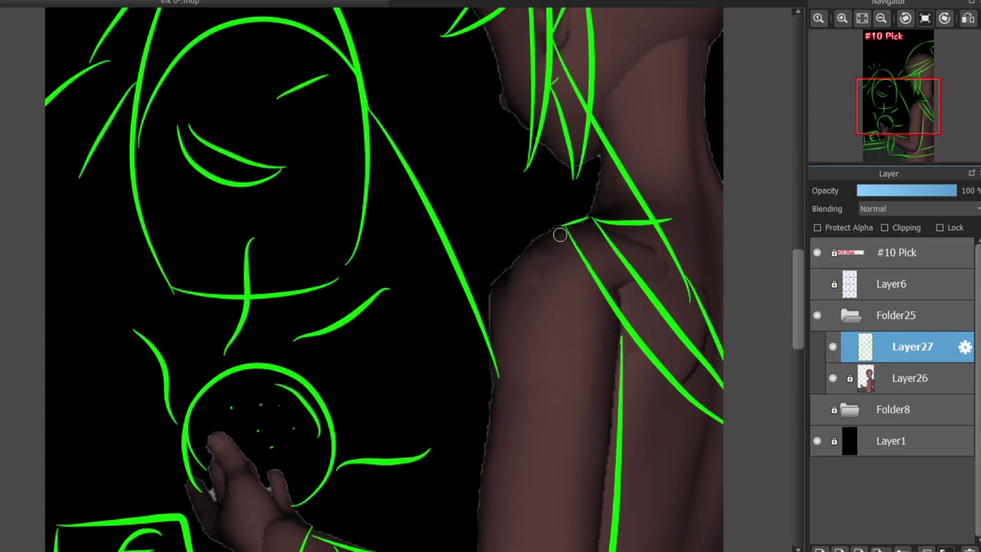
# - Sketch a curved shoulder outline from the neckline to the upper arm and a pointed lock hanging down the back
pyautogui.moveTo(582, 222); pyautogui.dragTo(490, 379)
pyautogui.scroll(-5, 789, 301)
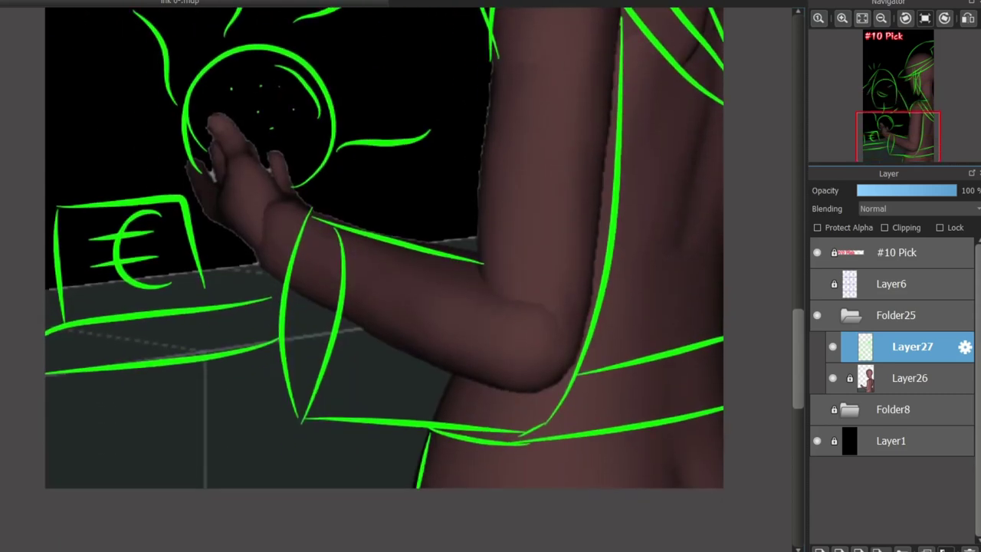
pyautogui.scroll(5, 788, 302)
pyautogui.scroll(-1, 650, 199)
pyautogui.moveTo(650, 199)
pyautogui.mouseDown()
pyautogui.moveTo(664, 444)
pyautogui.moveTo(726, 500)
pyautogui.mouseUp()
pyautogui.hotkey('ctrl', 'z')
pyautogui.hotkey('ctrl', 'z')
pyautogui.moveTo(681, 454); pyautogui.dragTo(709, 435)
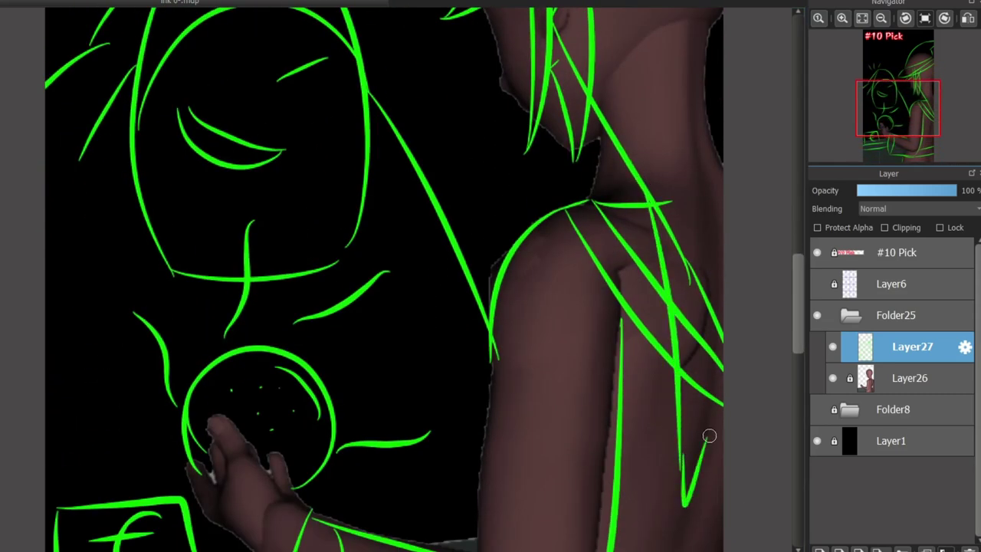
pyautogui.scroll(-4, 772, 352)
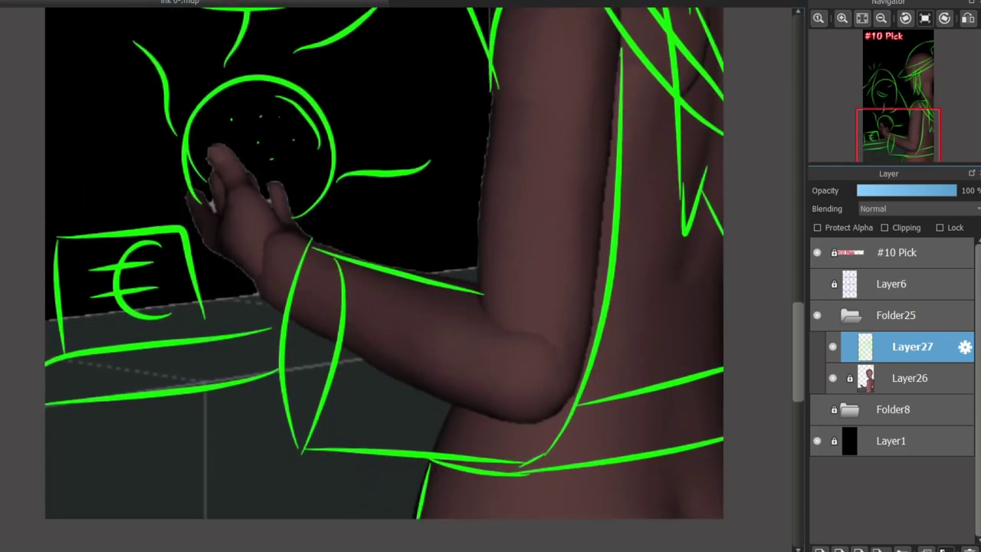
pyautogui.scroll(3, 771, 352)
pyautogui.scroll(-1, 771, 352)
pyautogui.moveTo(673, 490); pyautogui.dragTo(679, 375)
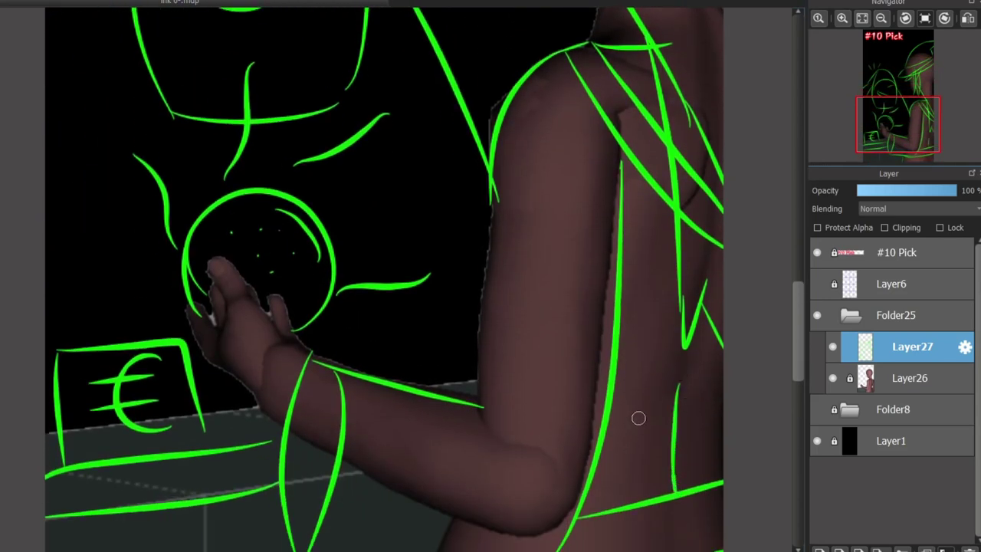
pyautogui.hotkey('ctrl', 'z')
# - Lower the green sketch layer's opacity to 51%, lock it and add a new layer above it
pyautogui.scroll(5, 788, 336)
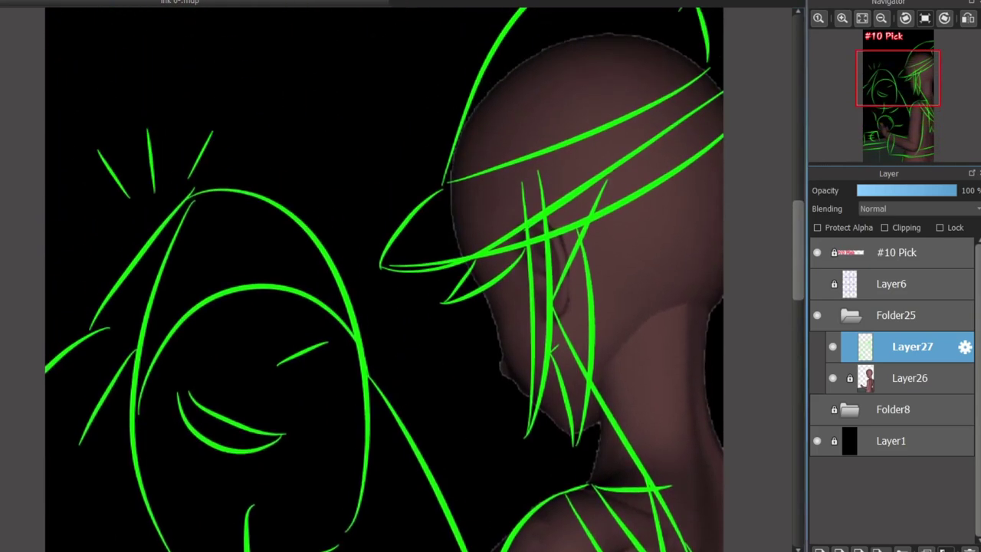
pyautogui.scroll(-4, 787, 337)
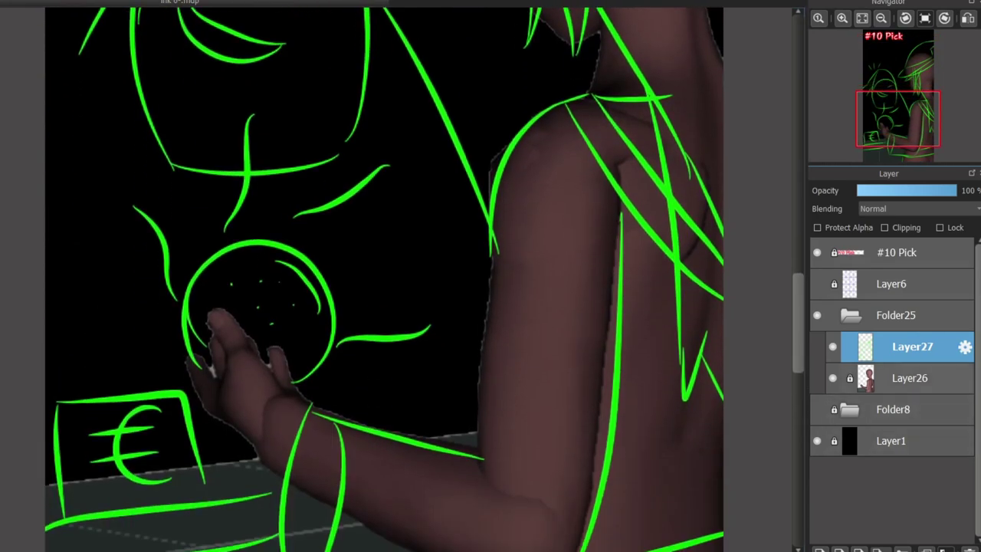
pyautogui.moveTo(954, 190)
pyautogui.mouseDown()
pyautogui.moveTo(889, 190)
pyautogui.moveTo(908, 190)
pyautogui.mouseUp()
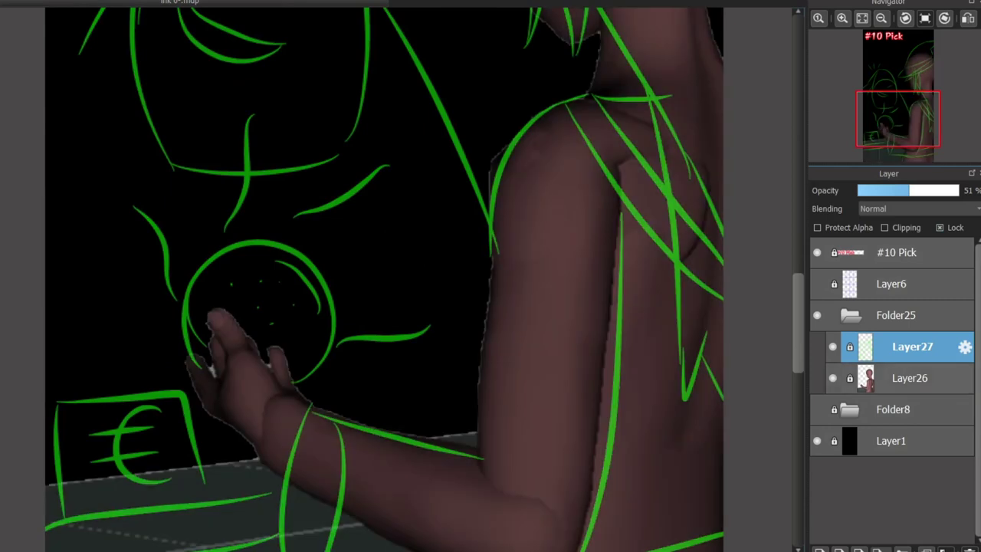
pyautogui.hotkey('ctrl', '0')
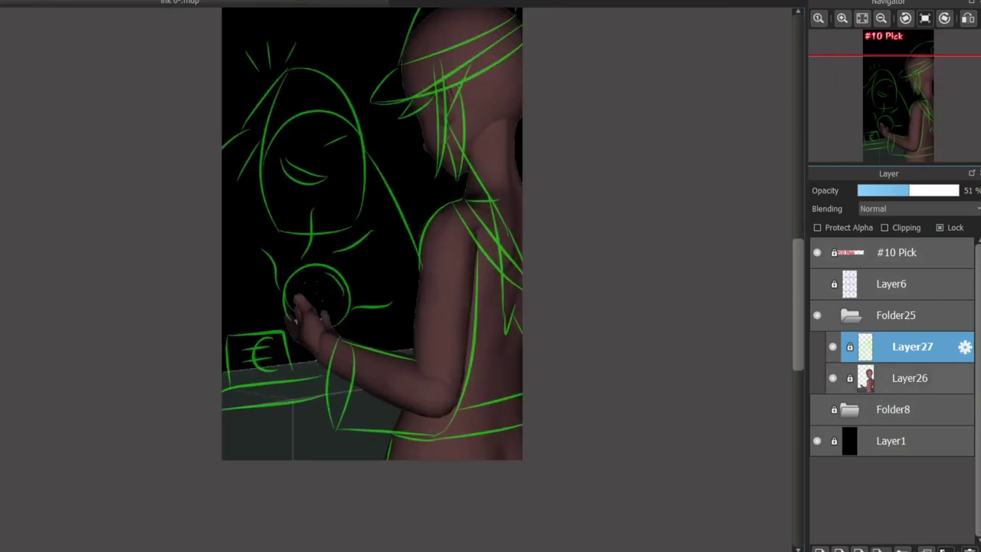
pyautogui.hotkey('ctrl', 'shift', 'n')
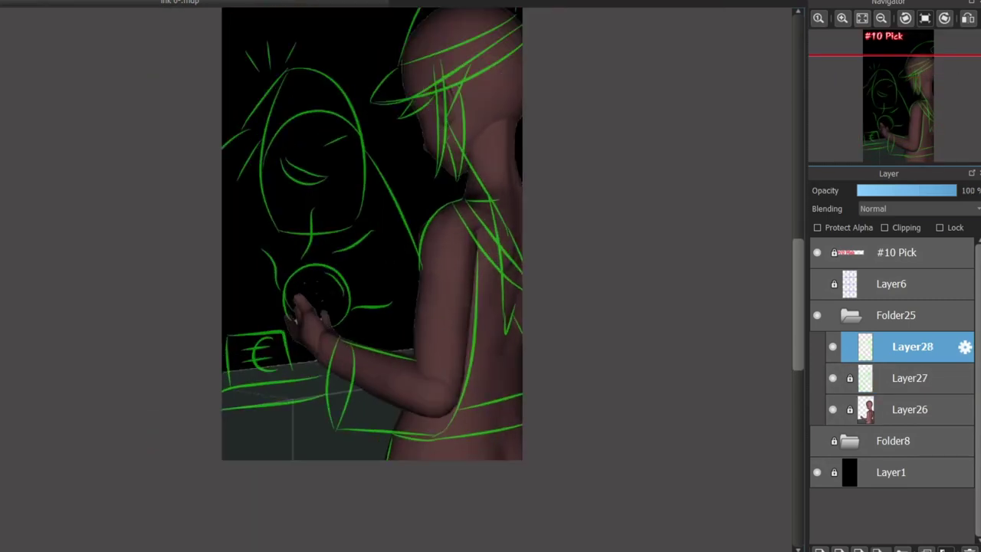
# - Draw the cap brim's upper and lower edges in white over the green sketch, joining them around the brim's tip
pyautogui.scroll(-1, 296, 186)
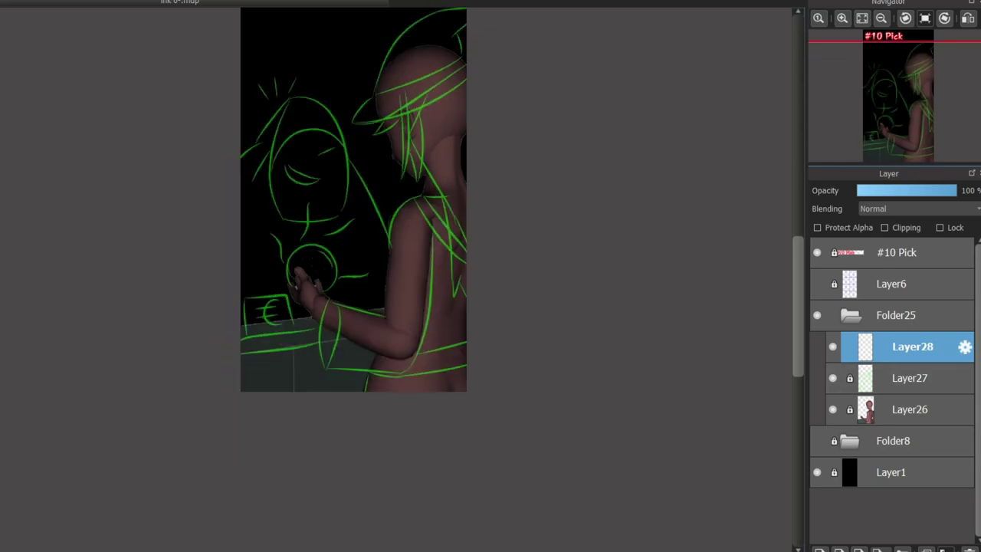
pyautogui.scroll(3, 321, 332)
pyautogui.scroll(-4, 322, 333)
pyautogui.scroll(5, 434, 116)
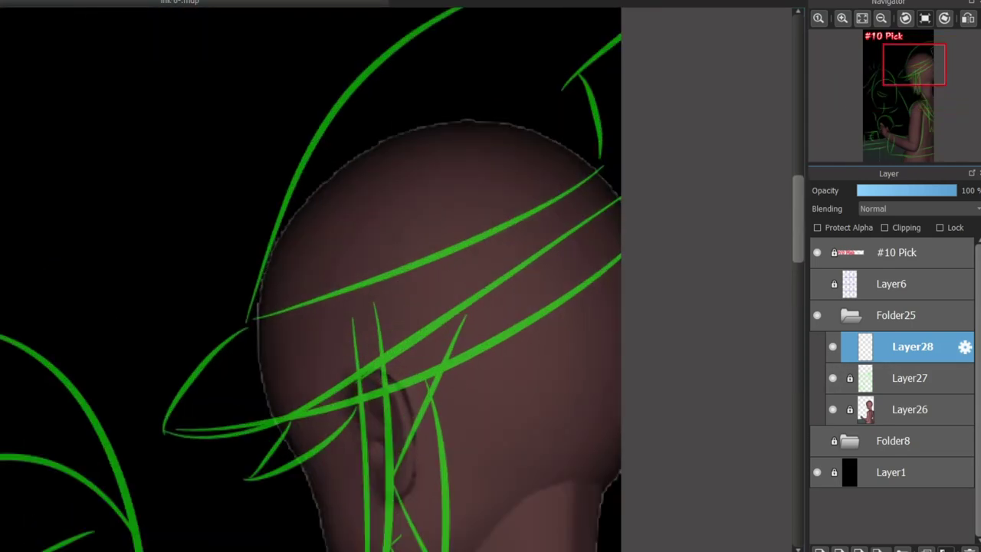
pyautogui.moveTo(254, 313)
pyautogui.mouseDown()
pyautogui.moveTo(608, 187)
pyautogui.moveTo(485, 245)
pyautogui.moveTo(594, 175)
pyautogui.moveTo(192, 445)
pyautogui.moveTo(654, 258)
pyautogui.mouseUp()
pyautogui.hotkey('ctrl', 'z')
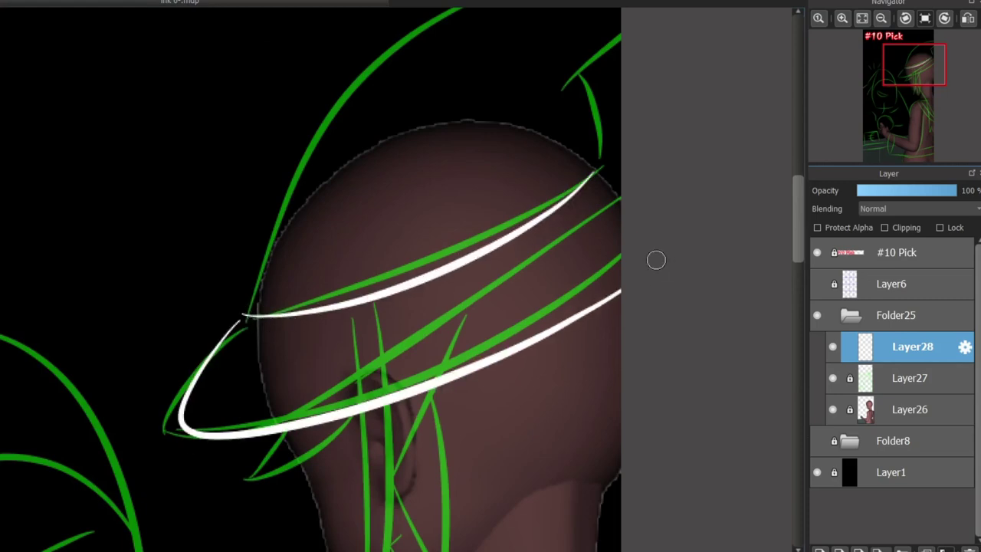
pyautogui.hotkey('ctrl', 'z')
pyautogui.moveTo(236, 315)
pyautogui.mouseDown()
pyautogui.moveTo(164, 421)
pyautogui.moveTo(552, 293)
pyautogui.mouseUp()
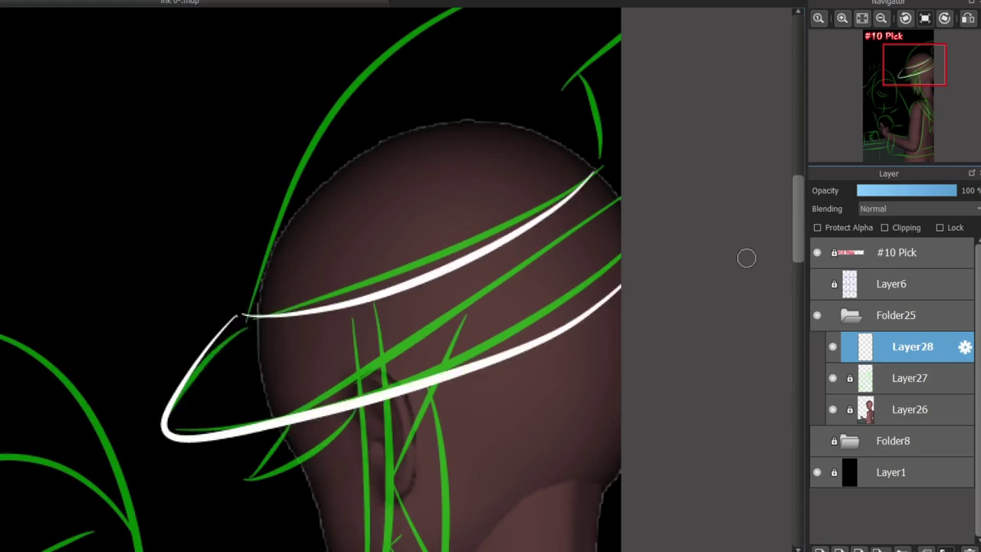
# - Outline the cap's rear opening and its rounded crown in white, following the green sketch
pyautogui.scroll(3, 567, 269)
pyautogui.moveTo(594, 265)
pyautogui.mouseDown()
pyautogui.moveTo(622, 260)
pyautogui.moveTo(572, 164)
pyautogui.moveTo(662, 97)
pyautogui.mouseUp()
pyautogui.hotkey('ctrl', 'z')
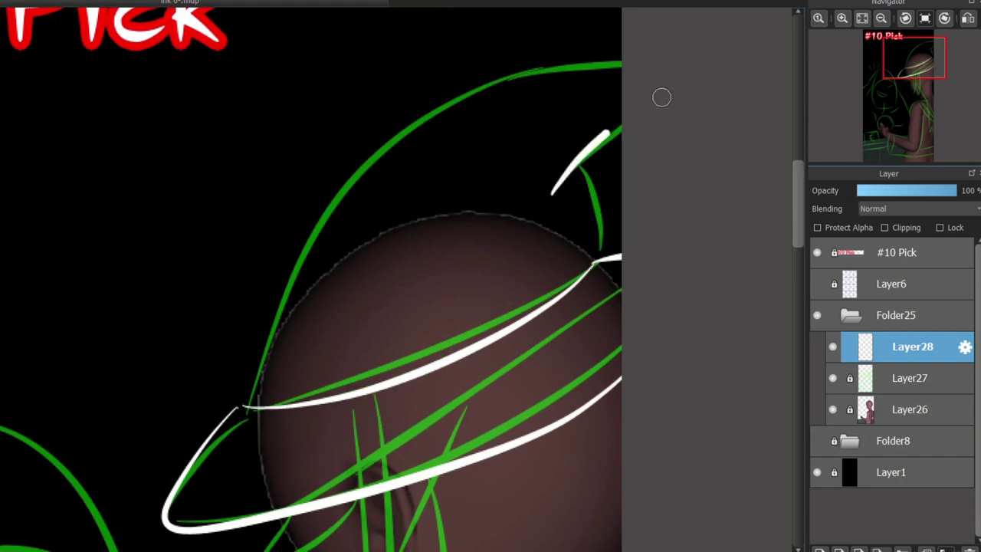
pyautogui.moveTo(573, 168); pyautogui.dragTo(590, 268)
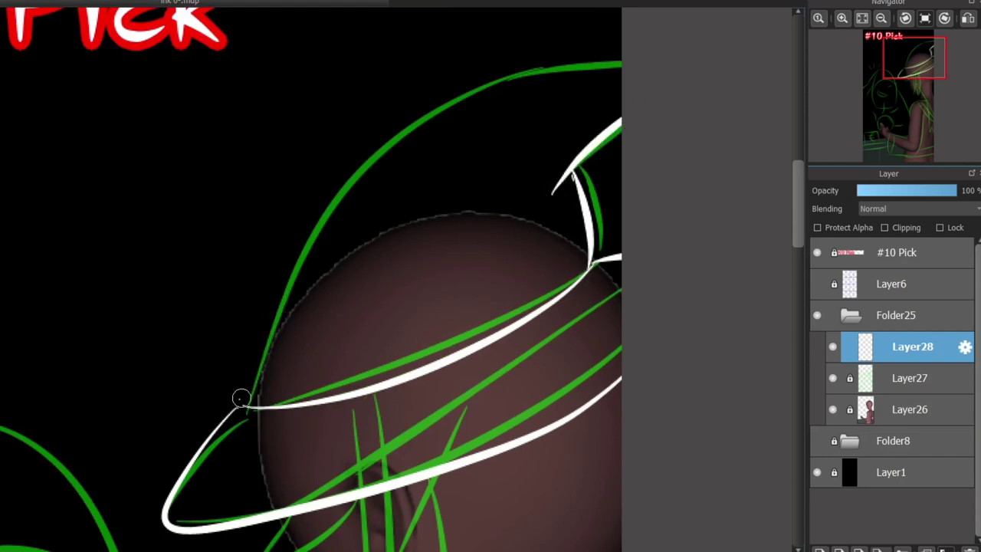
pyautogui.moveTo(241, 398); pyautogui.dragTo(666, 57)
# - Draw two pointed white hair locks below the cap brim and further lower the green sketch layer's opacity
pyautogui.scroll(-5, 788, 232)
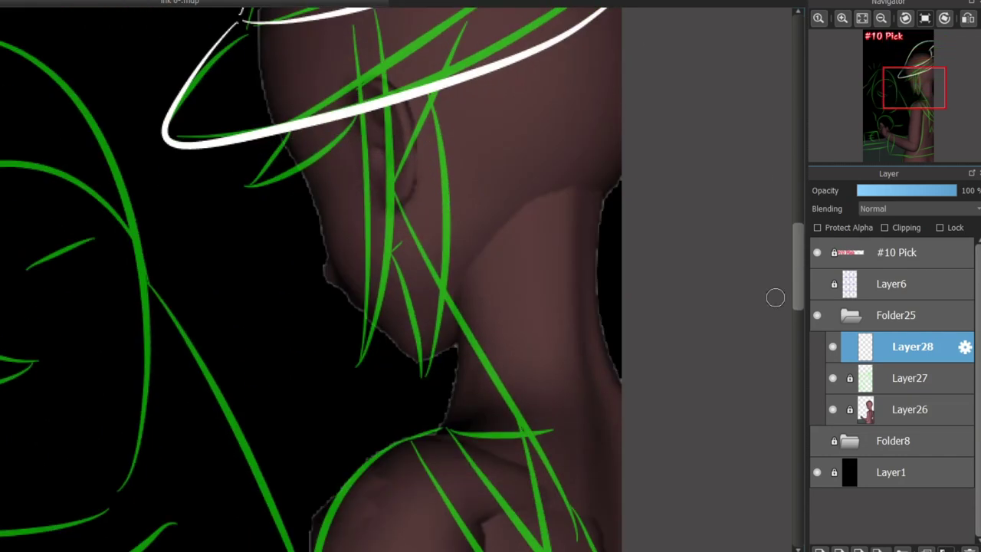
pyautogui.moveTo(299, 120)
pyautogui.mouseDown()
pyautogui.moveTo(360, 122)
pyautogui.moveTo(341, 325)
pyautogui.moveTo(416, 98)
pyautogui.mouseUp()
pyautogui.click(912, 378)
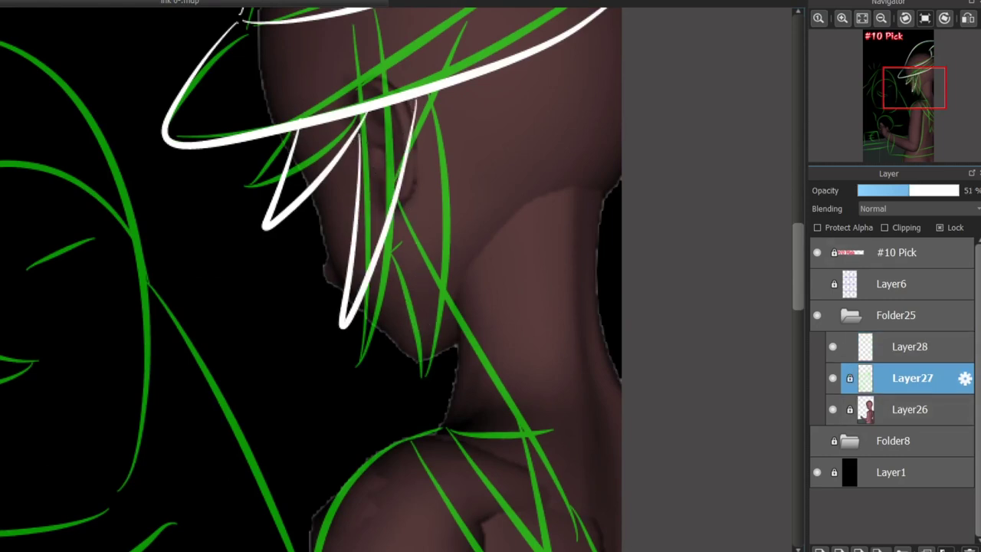
pyautogui.click(912, 346)
# - Draw a third pointed white hair lock beside the jaw, replacing the diagonal stroke that crosses the neck
pyautogui.hotkey('ctrl', 'z')
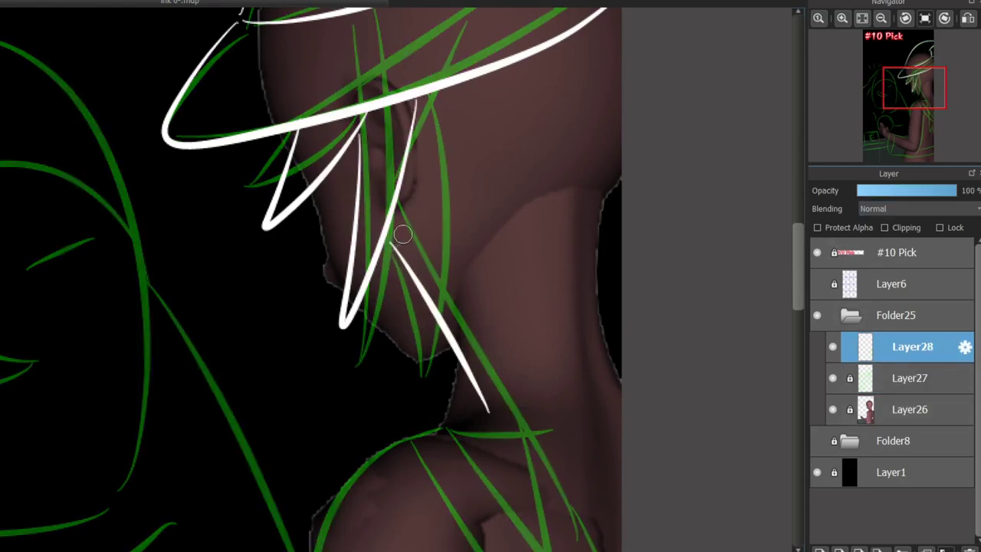
pyautogui.moveTo(389, 223); pyautogui.dragTo(401, 357)
pyautogui.moveTo(435, 301); pyautogui.dragTo(408, 355)
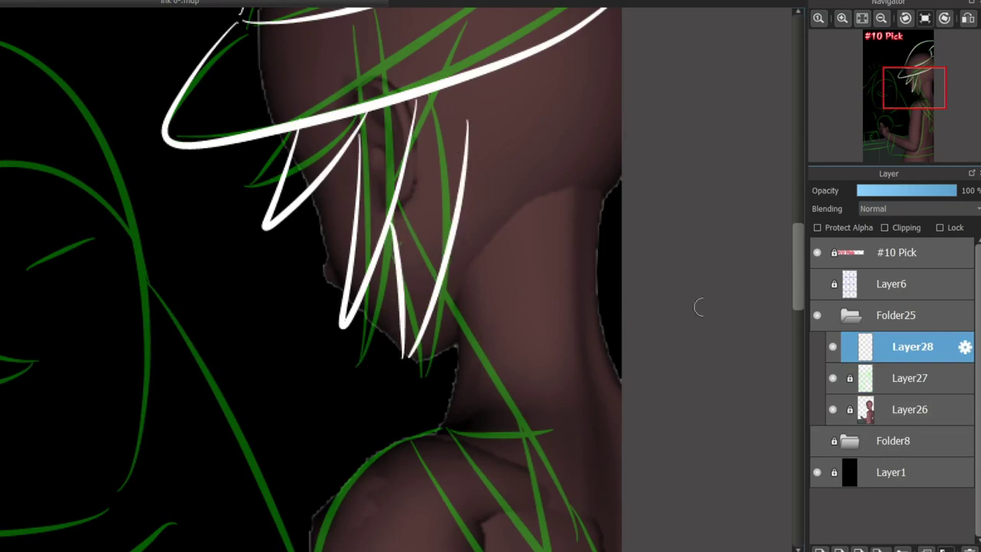
# - Draw the long white hair lock from the jaw over the shoulder and the pointed lock hanging below it
pyautogui.scroll(-5, 700, 306)
pyautogui.moveTo(448, 101); pyautogui.dragTo(507, 358)
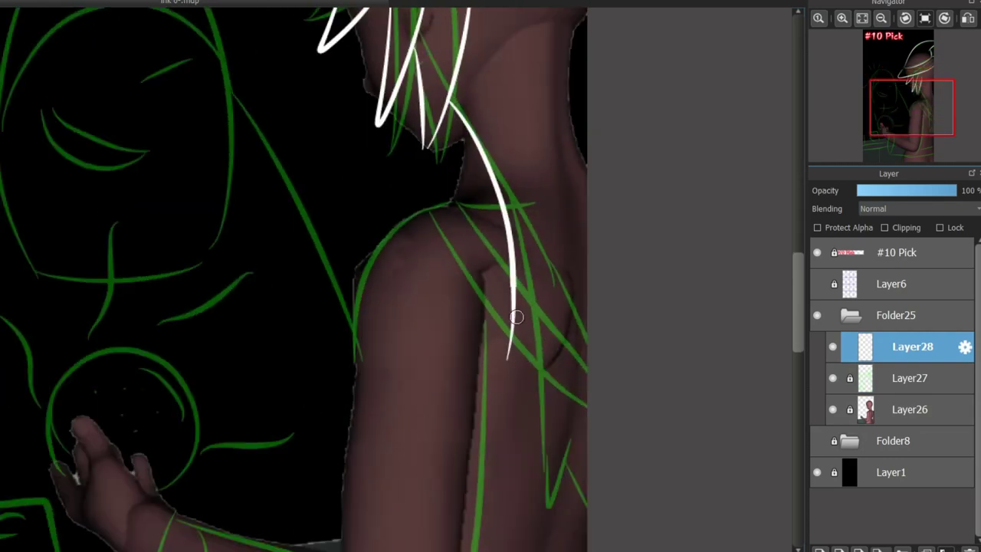
pyautogui.moveTo(534, 301)
pyautogui.mouseDown()
pyautogui.moveTo(507, 359)
pyautogui.moveTo(531, 482)
pyautogui.moveTo(532, 357)
pyautogui.moveTo(531, 506)
pyautogui.moveTo(583, 422)
pyautogui.mouseUp()
pyautogui.hotkey('ctrl', 'z')
pyautogui.hotkey('ctrl', 'z')
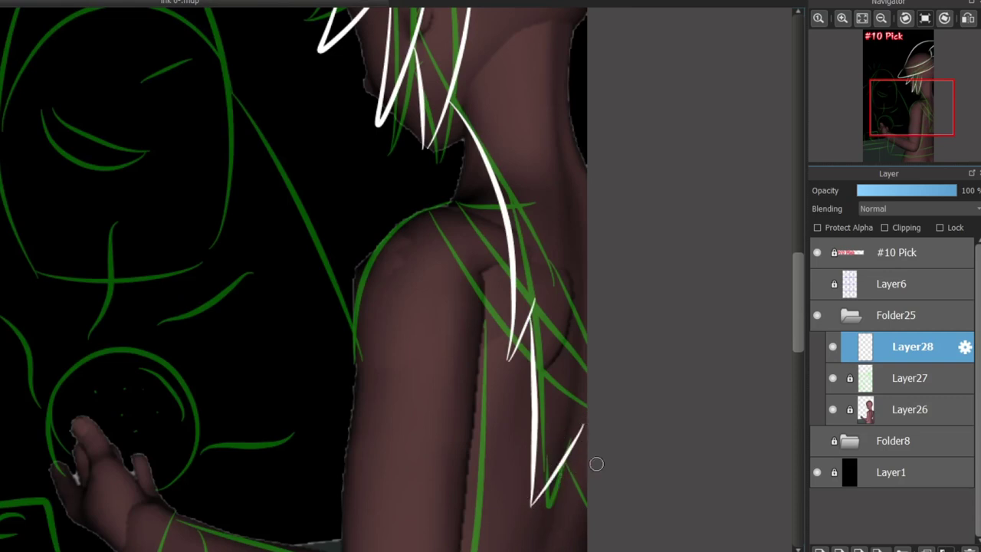
# - Draw a long white hair strand from below the cap brim down the back of the neck to the canvas edge
pyautogui.scroll(3, 788, 383)
pyautogui.moveTo(532, 67); pyautogui.dragTo(581, 353)
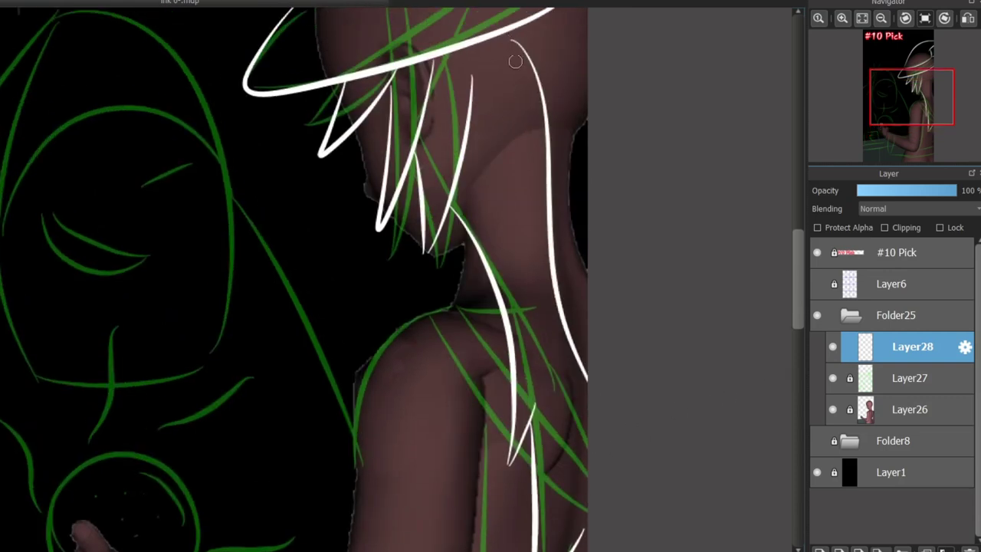
pyautogui.hotkey('ctrl', 'z')
pyautogui.hotkey('ctrl', 'z')
pyautogui.moveTo(519, 42); pyautogui.dragTo(588, 345)
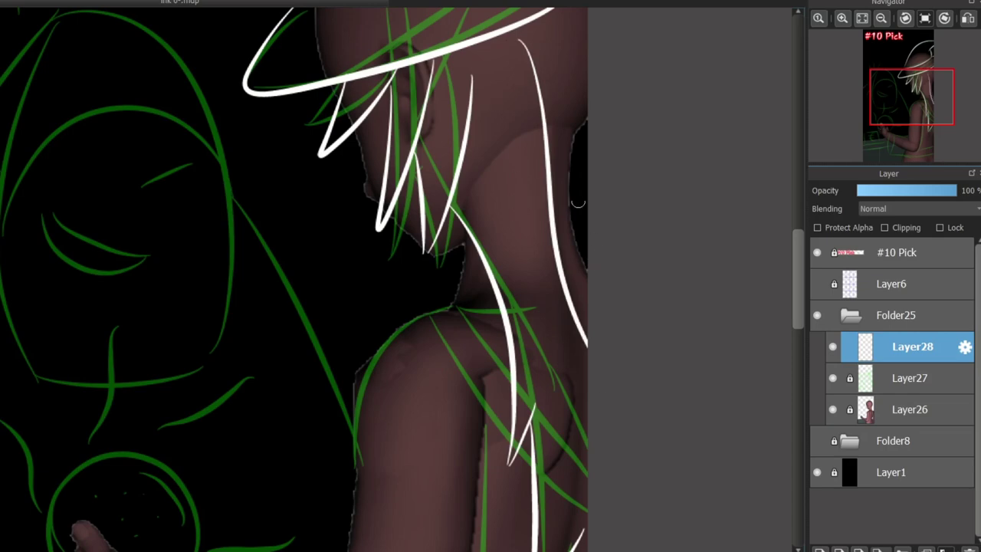
pyautogui.hotkey('ctrl', 'z')
pyautogui.moveTo(534, 30)
pyautogui.mouseDown()
pyautogui.moveTo(546, 235)
pyautogui.moveTo(588, 352)
pyautogui.mouseUp()
pyautogui.moveTo(551, 127); pyautogui.dragTo(655, 502)
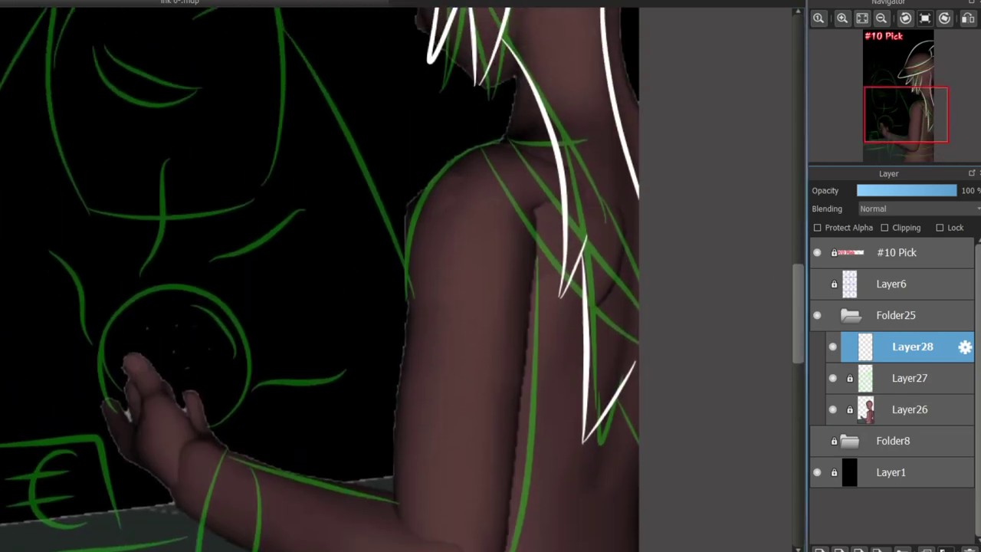
# - Draw the upper collar edge in white, from the top of the shoulder over its peak and down to the long hair lock
pyautogui.scroll(3, 520, 353)
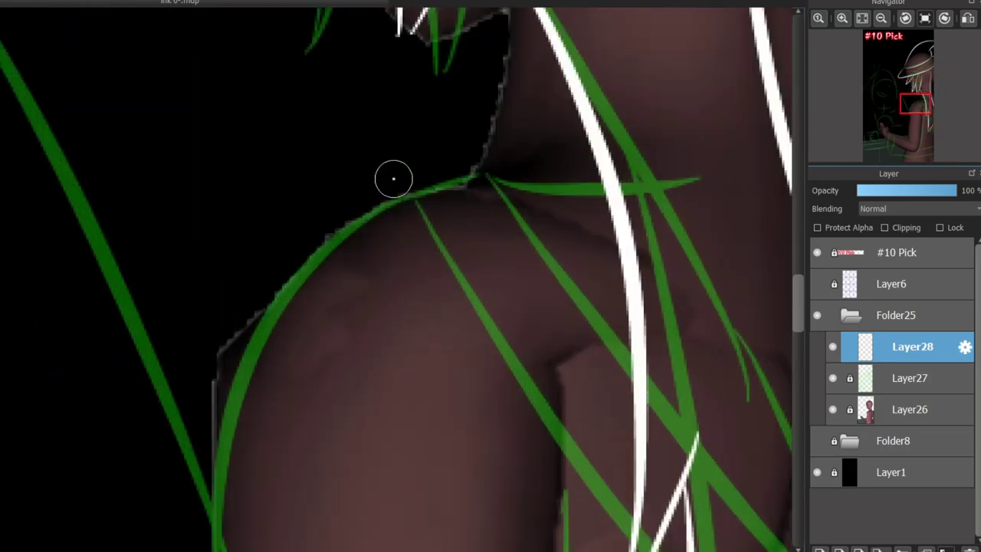
pyautogui.moveTo(392, 176)
pyautogui.mouseDown()
pyautogui.moveTo(522, 232)
pyautogui.moveTo(625, 380)
pyautogui.mouseUp()
pyautogui.hotkey('ctrl', 'z')
pyautogui.hotkey('ctrl', 'y')
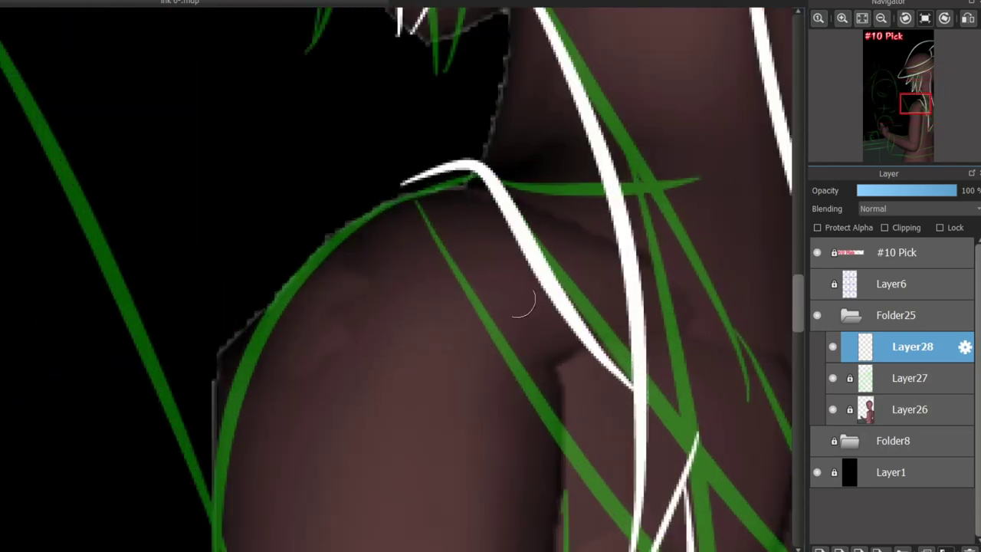
pyautogui.hotkey('ctrl', 'z')
pyautogui.hotkey('ctrl', 'y')
pyautogui.hotkey('ctrl', 'z')
pyautogui.hotkey('ctrl', 'y')
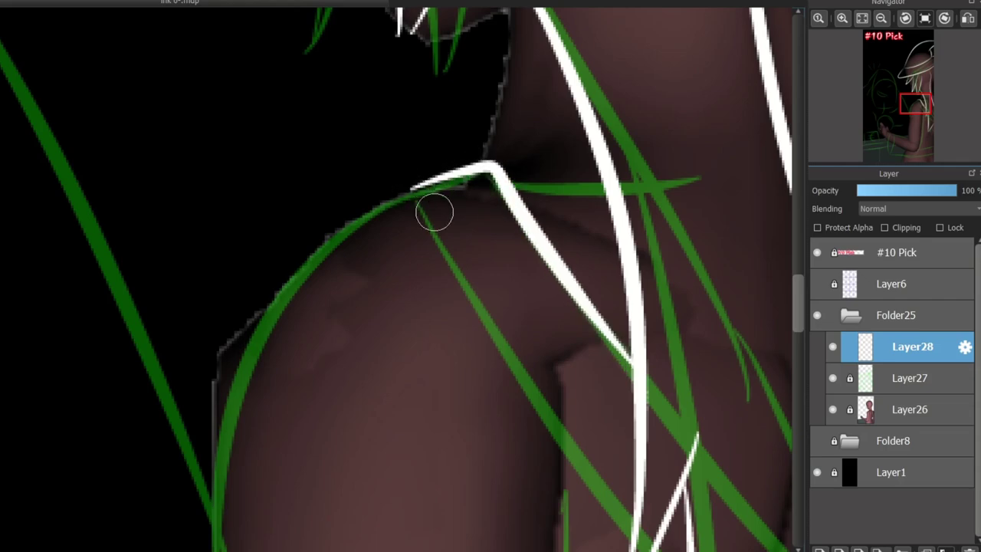
# - Add a new layer above the line art and outline the face from below the fringe to the chin and along the jaw
pyautogui.scroll(-2, 434, 212)
pyautogui.click(819, 550)
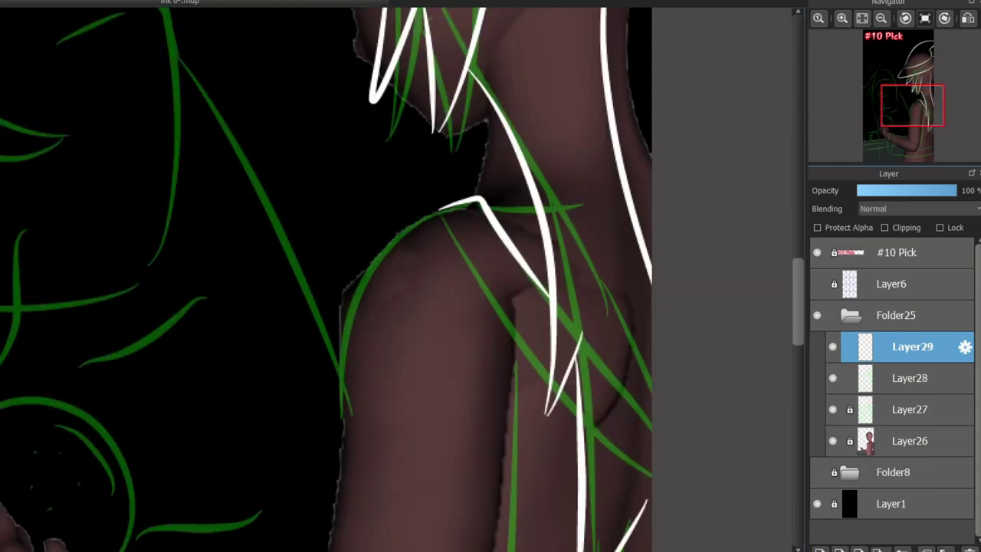
pyautogui.scroll(2, 281, 228)
pyautogui.scroll(3, 281, 228)
pyautogui.moveTo(281, 228)
pyautogui.mouseDown()
pyautogui.moveTo(304, 394)
pyautogui.moveTo(377, 478)
pyautogui.moveTo(499, 438)
pyautogui.mouseUp()
pyautogui.hotkey('ctrl', 'z')
pyautogui.hotkey('ctrl', 'z')
pyautogui.moveTo(294, 217)
pyautogui.mouseDown()
pyautogui.moveTo(300, 358)
pyautogui.moveTo(459, 455)
pyautogui.moveTo(517, 435)
pyautogui.mouseUp()
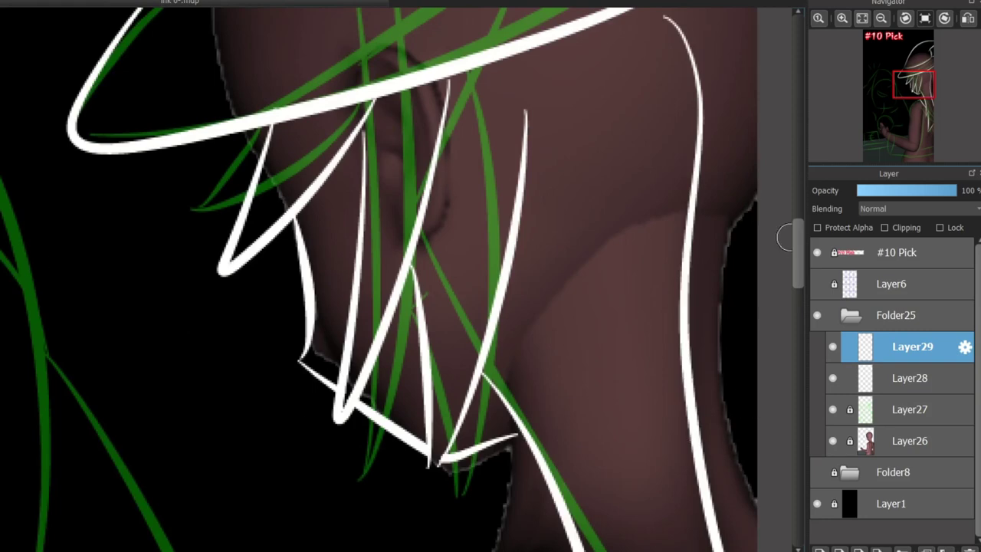
# - Draw the collar's lower edge from the shoulder to the hair locks, plus the neckline and the front of the neck
pyautogui.scroll(-10, 785, 238)
pyautogui.moveTo(441, 208); pyautogui.dragTo(464, 301)
pyautogui.hotkey('ctrl', 'z')
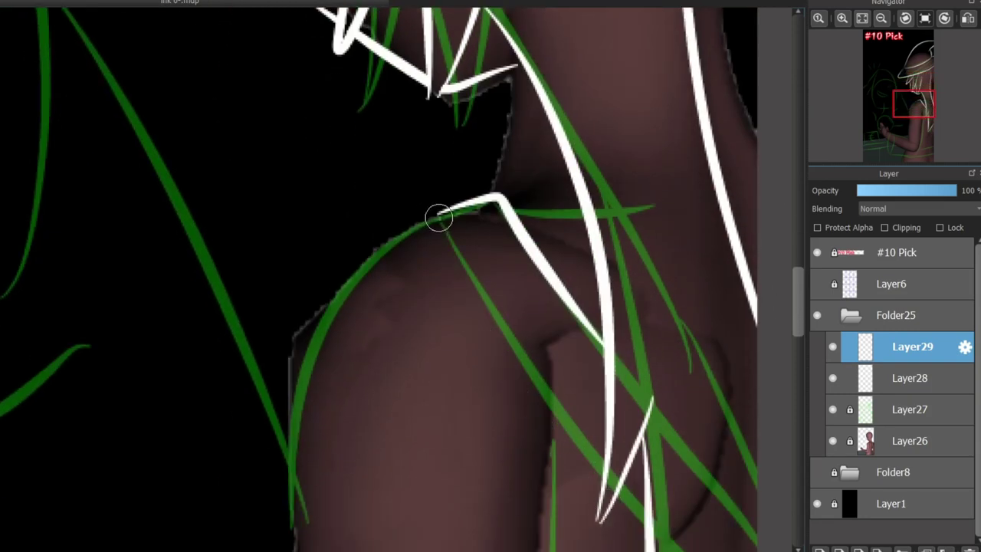
pyautogui.moveTo(439, 218)
pyautogui.mouseDown()
pyautogui.moveTo(605, 468)
pyautogui.moveTo(640, 503)
pyautogui.mouseUp()
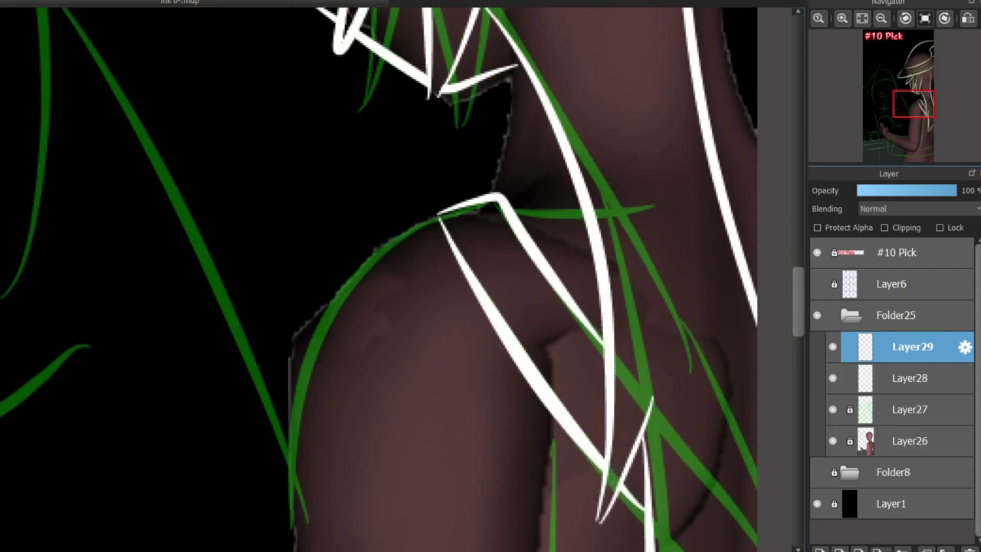
pyautogui.moveTo(506, 201); pyautogui.dragTo(579, 213)
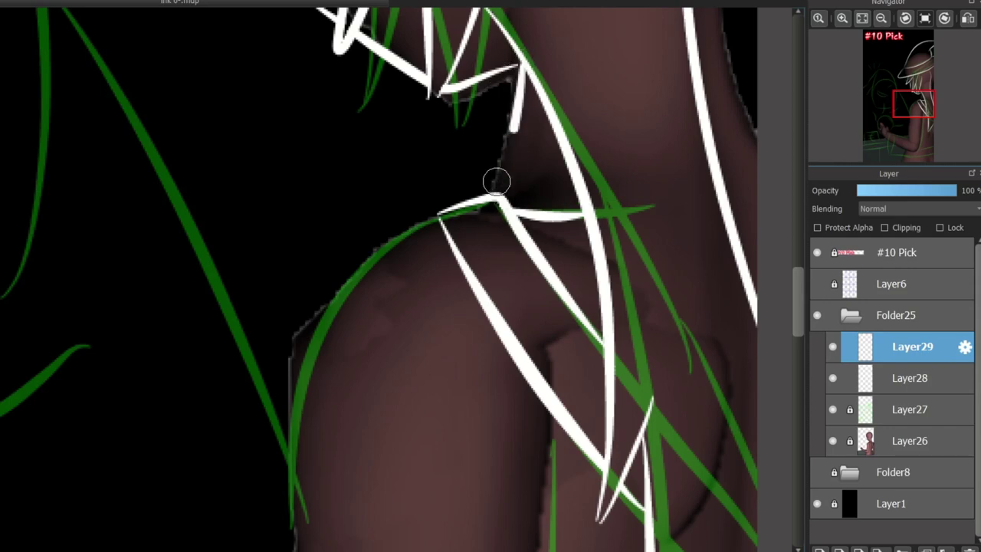
# - Hide the green sketch and the shaded figure to check the white line art alone, and show both layers again
pyautogui.scroll(-2, 534, 196)
pyautogui.scroll(-1, 537, 192)
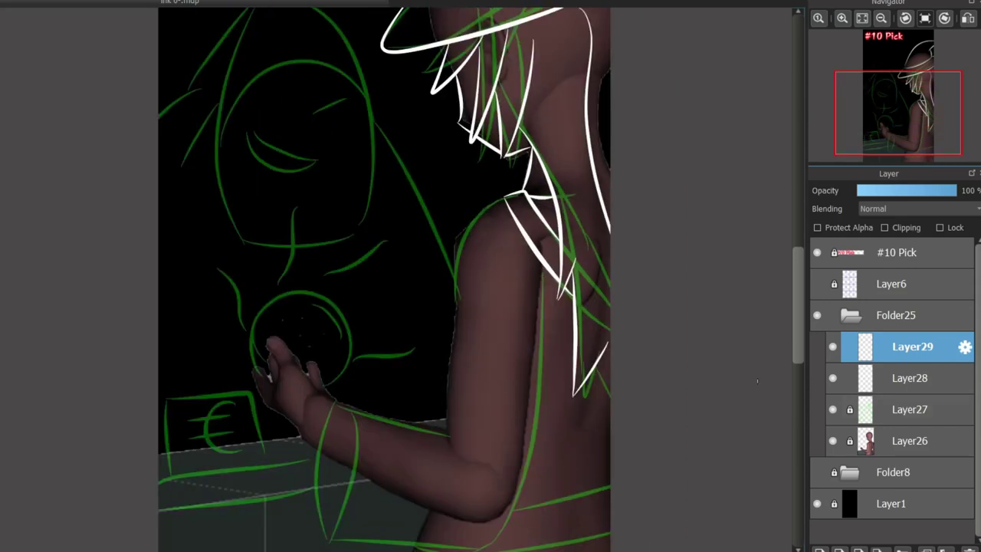
pyautogui.click(832, 410)
pyautogui.click(832, 441)
pyautogui.scroll(3, 383, 275)
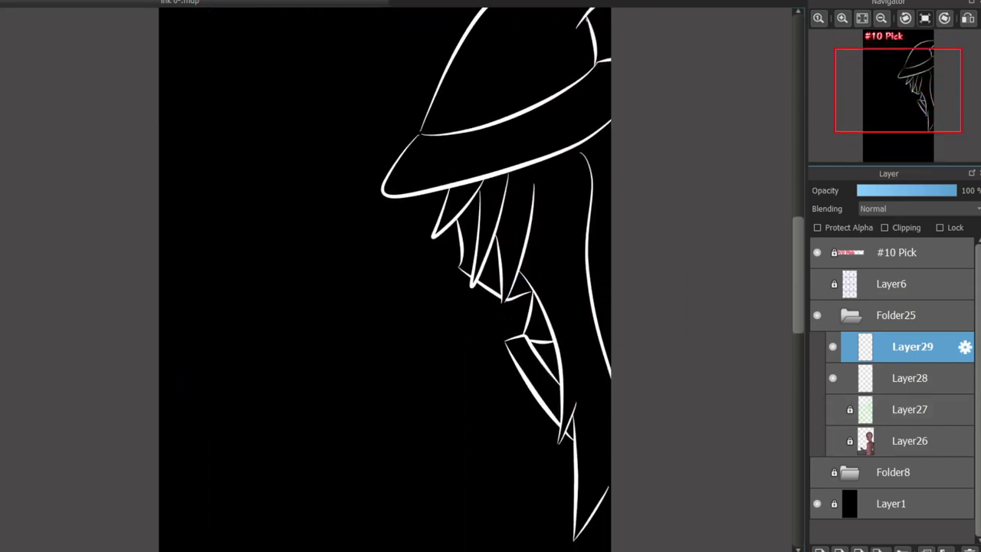
pyautogui.click(832, 409)
pyautogui.click(832, 441)
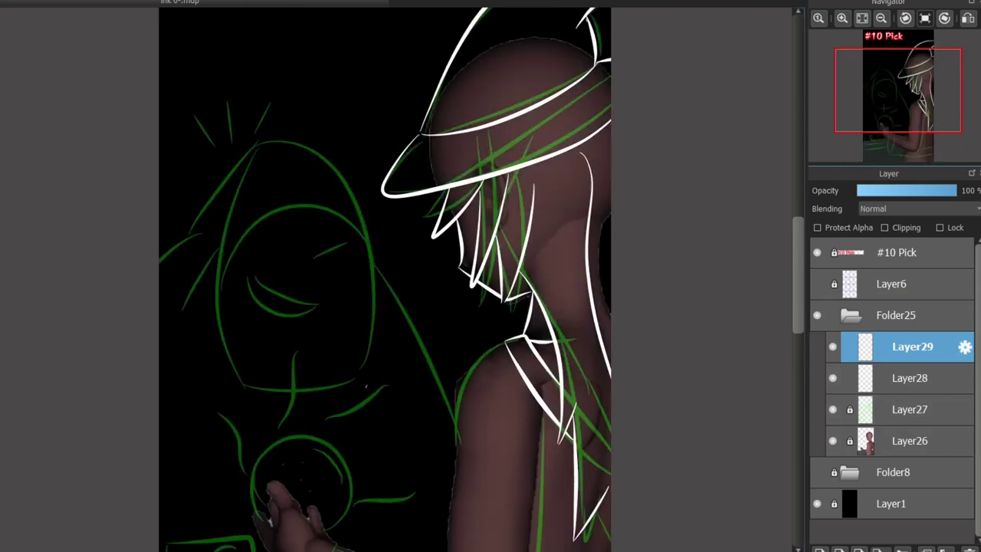
# - Merge Layer29 into Layer28 and draw the wide sleeve's curved cuff and its upper edge along the forearm in white
pyautogui.scroll(-3, 789, 266)
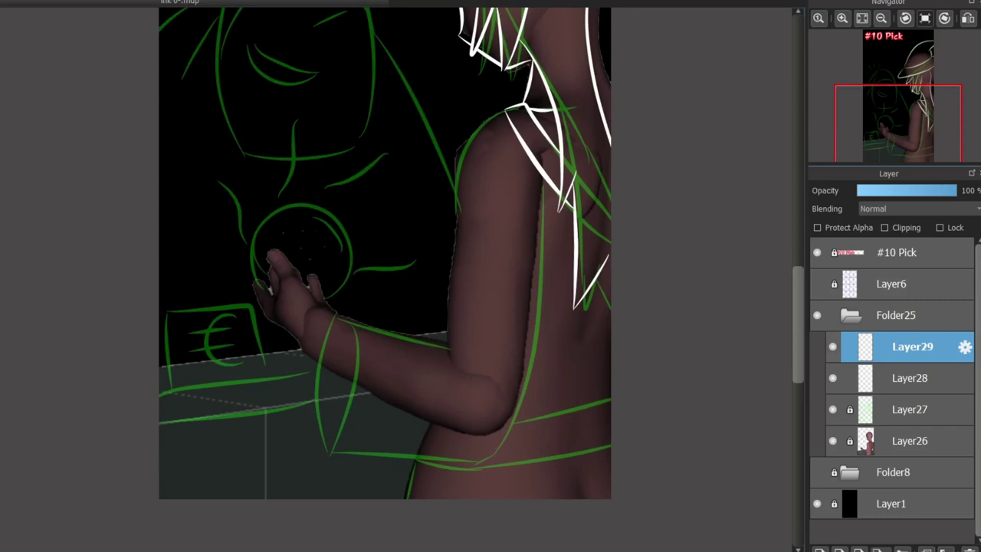
pyautogui.click(947, 549)
pyautogui.scroll(2, 302, 344)
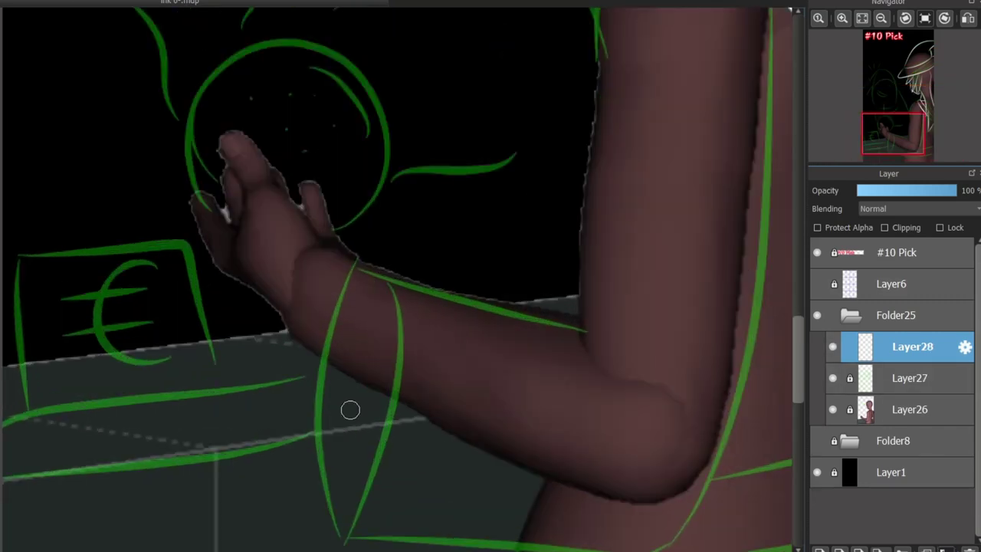
pyautogui.moveTo(394, 273); pyautogui.dragTo(369, 481)
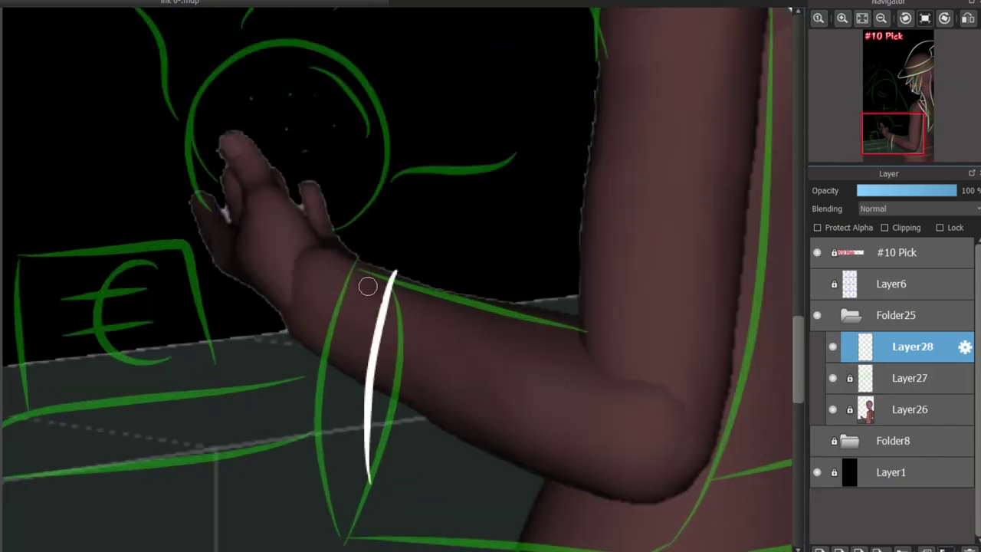
pyautogui.hotkey('ctrl', 'z')
pyautogui.moveTo(341, 242)
pyautogui.mouseDown()
pyautogui.moveTo(280, 376)
pyautogui.moveTo(306, 519)
pyautogui.moveTo(293, 536)
pyautogui.mouseUp()
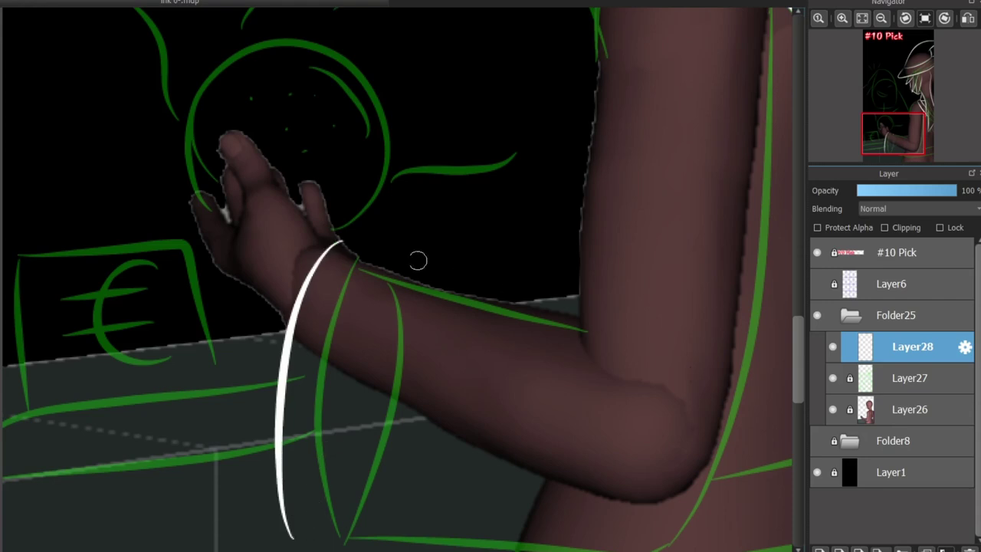
pyautogui.moveTo(339, 242)
pyautogui.mouseDown()
pyautogui.moveTo(533, 337)
pyautogui.moveTo(555, 317)
pyautogui.moveTo(626, 363)
pyautogui.mouseUp()
pyautogui.hotkey('ctrl', 'z')
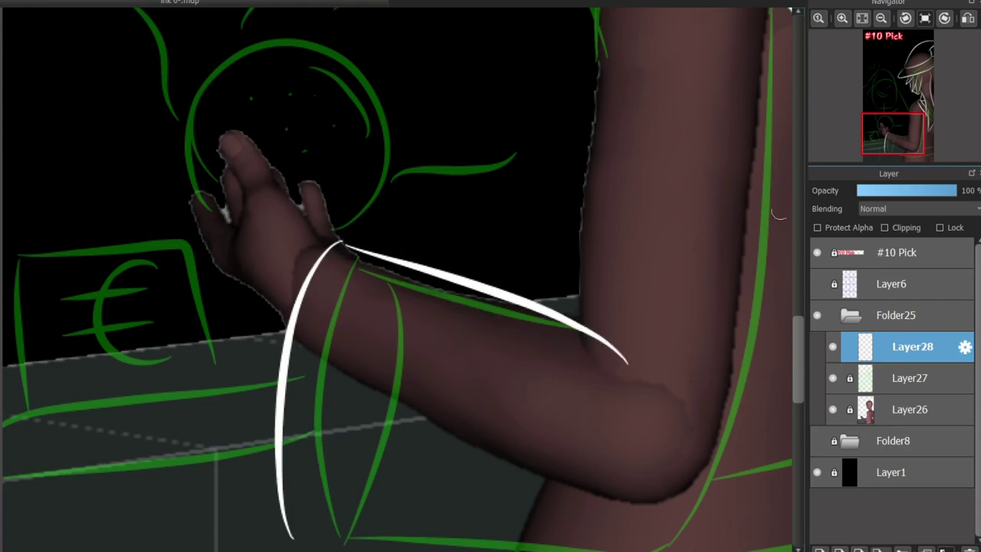
# - Draw the sleeve's front edge up to the shoulder and its rear edge down past the elbow to the bottom of the cuff
pyautogui.moveTo(778, 215)
pyautogui.mouseDown()
pyautogui.moveTo(578, 421)
pyautogui.moveTo(587, 422)
pyautogui.mouseUp()
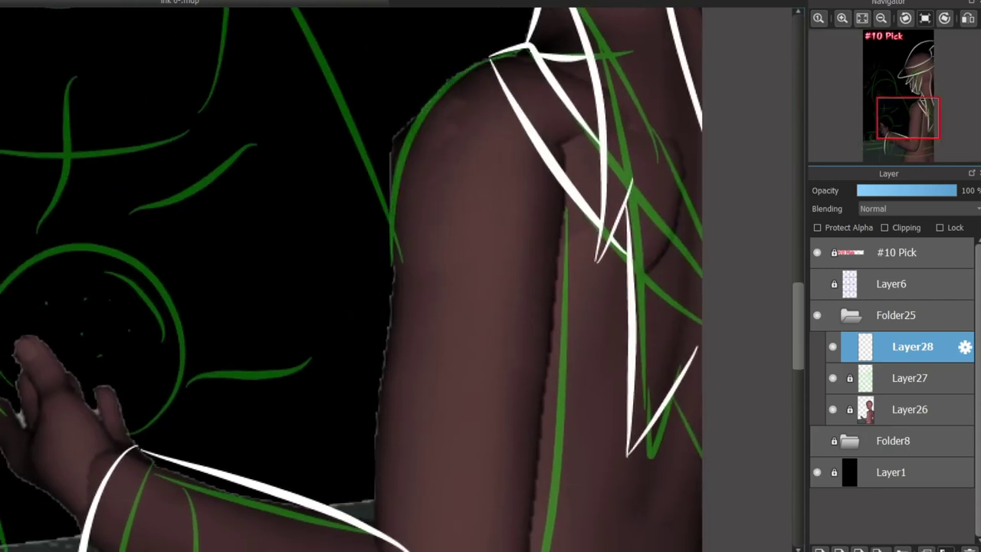
pyautogui.moveTo(373, 528)
pyautogui.mouseDown()
pyautogui.moveTo(407, 164)
pyautogui.moveTo(489, 61)
pyautogui.mouseUp()
pyautogui.scroll(-3, 764, 317)
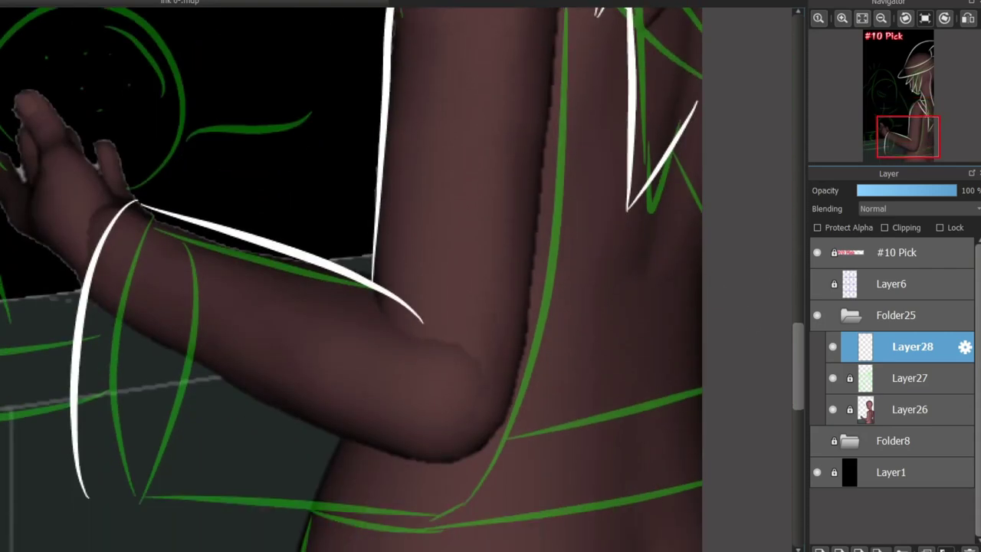
pyautogui.scroll(-1, 519, 230)
pyautogui.moveTo(561, 19)
pyautogui.mouseDown()
pyautogui.moveTo(533, 261)
pyautogui.moveTo(437, 432)
pyautogui.moveTo(202, 431)
pyautogui.mouseUp()
# - Draw the belt's upper and lower edges across the waist, with a row of four dots and the hip line below
pyautogui.moveTo(239, 490); pyautogui.dragTo(300, 493)
pyautogui.hotkey('ctrl', 'z')
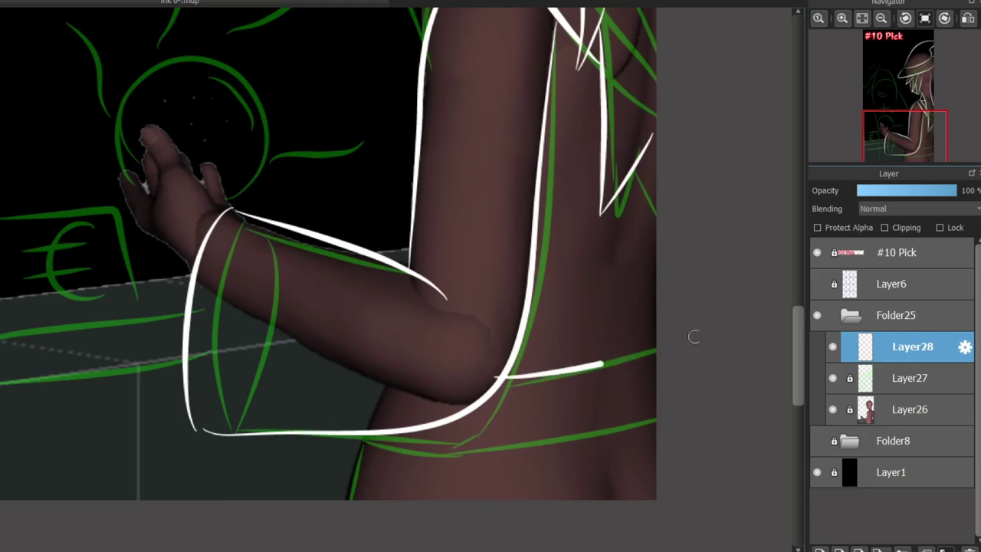
pyautogui.moveTo(507, 380); pyautogui.dragTo(693, 332)
pyautogui.moveTo(373, 449); pyautogui.dragTo(697, 398)
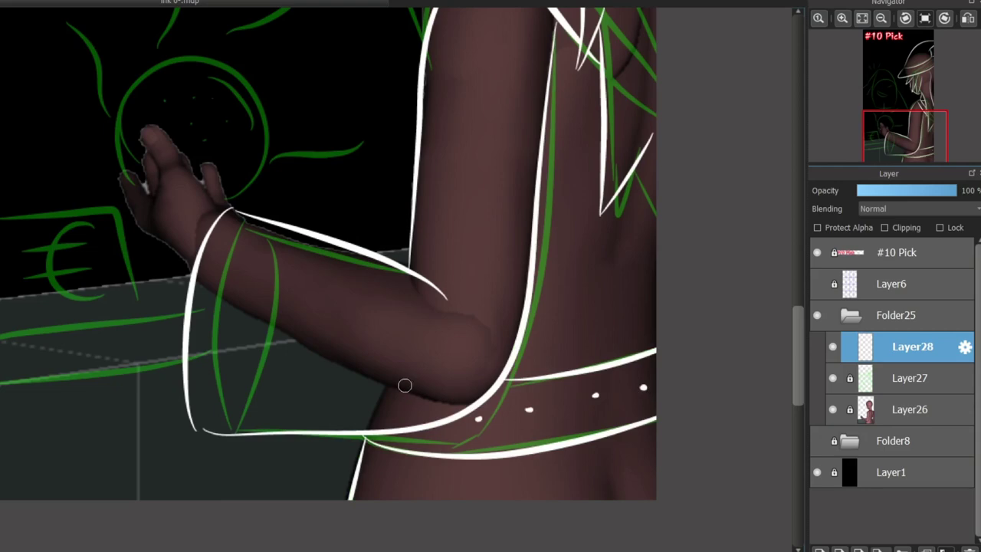
# - Outline the raised finger in white, from its base up around the fingertip and down to the knuckle
pyautogui.scroll(4, 307, 230)
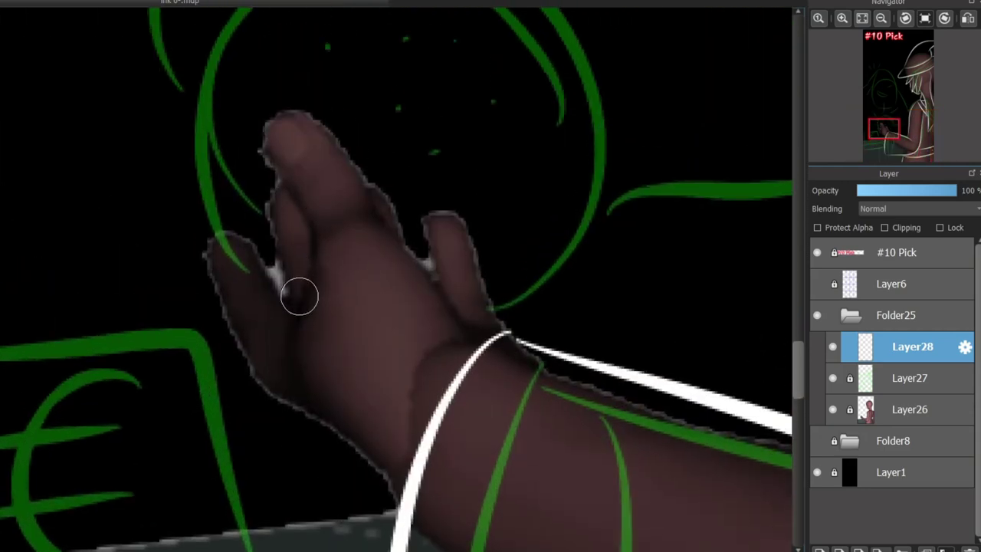
pyautogui.moveTo(299, 295); pyautogui.dragTo(306, 219)
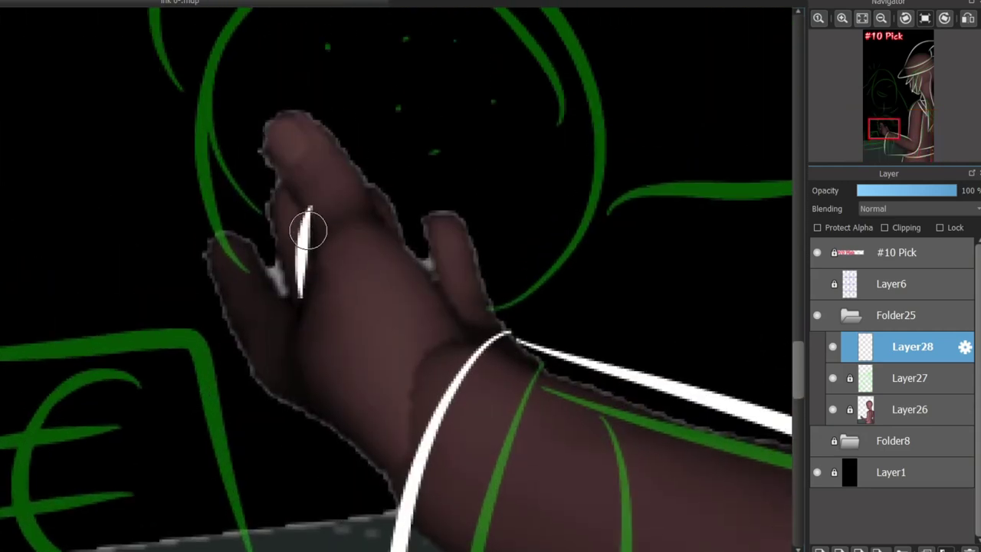
pyautogui.hotkey('ctrl', 'z')
pyautogui.moveTo(306, 295)
pyautogui.mouseDown()
pyautogui.moveTo(314, 211)
pyautogui.moveTo(283, 120)
pyautogui.moveTo(302, 214)
pyautogui.mouseUp()
pyautogui.hotkey('ctrl', 'z')
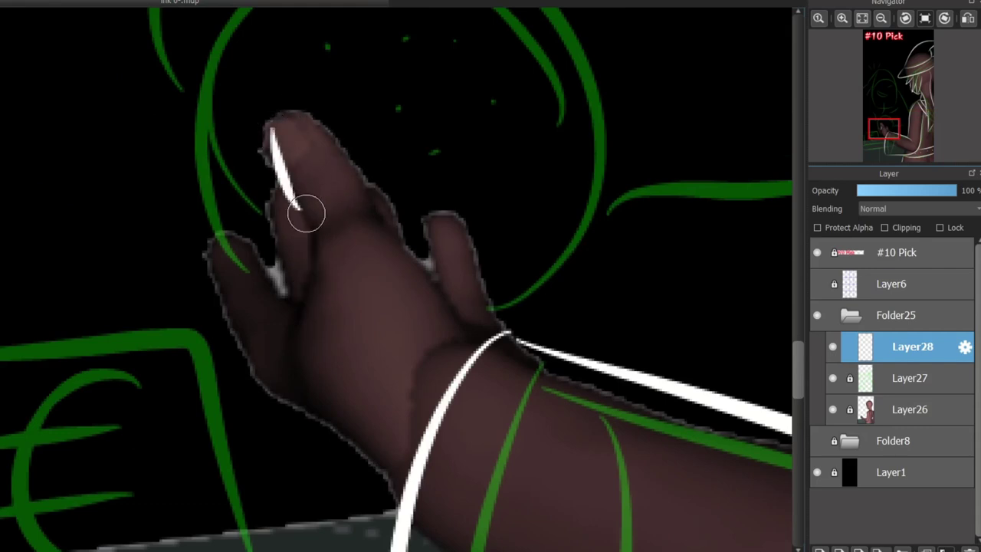
pyautogui.hotkey('ctrl', 'z')
pyautogui.moveTo(285, 123)
pyautogui.mouseDown()
pyautogui.moveTo(303, 225)
pyautogui.moveTo(274, 129)
pyautogui.moveTo(367, 201)
pyautogui.mouseUp()
pyautogui.hotkey('ctrl', 'z')
pyautogui.moveTo(302, 249); pyautogui.dragTo(303, 295)
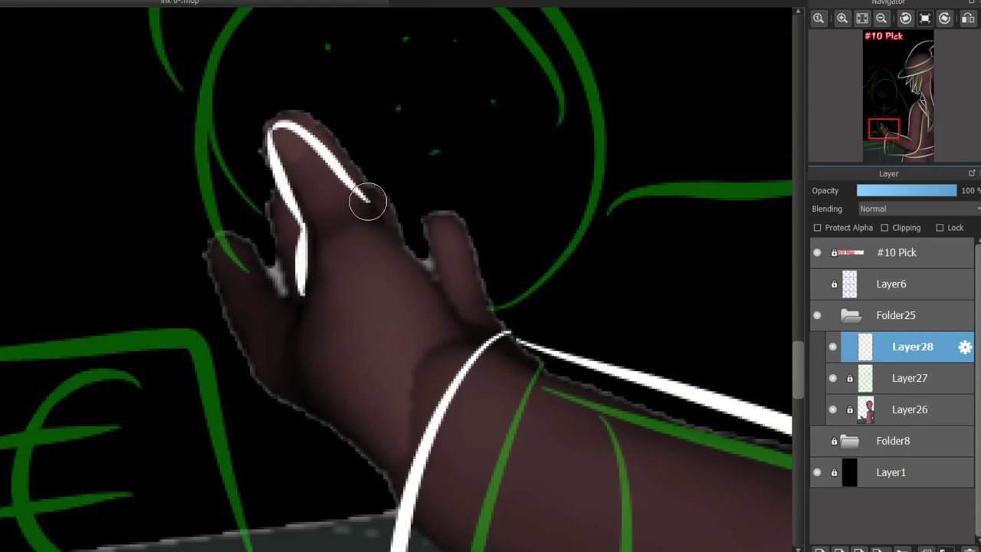
# - Draw the hand's upper edge from the raised finger's knuckle to the wrist and try a curve between the fingers
pyautogui.moveTo(366, 201)
pyautogui.mouseDown()
pyautogui.moveTo(464, 326)
pyautogui.moveTo(455, 328)
pyautogui.mouseUp()
pyautogui.hotkey('ctrl', 'z')
pyautogui.moveTo(290, 291); pyautogui.dragTo(300, 289)
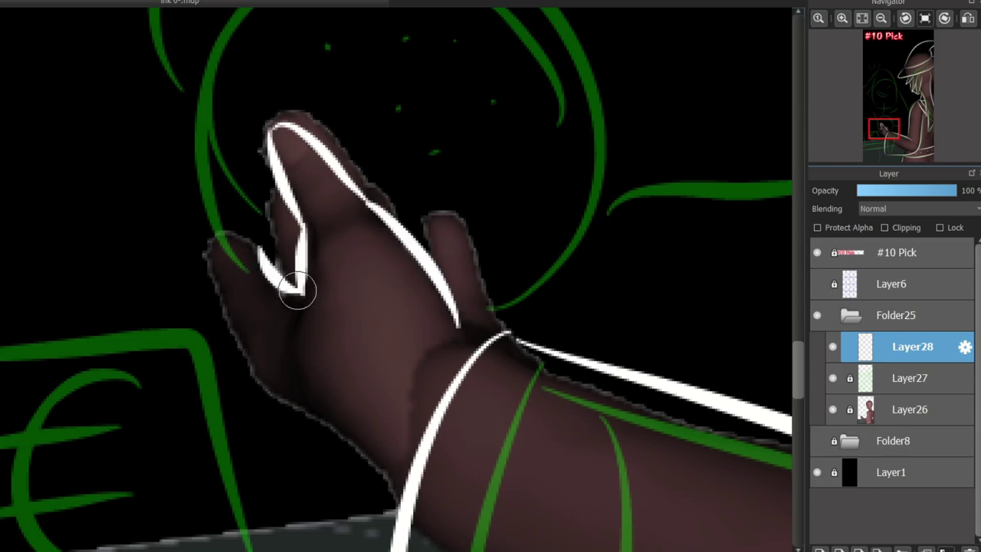
pyautogui.hotkey('ctrl', 'z')
# - Outline the hand's lower edge in white, from the sleeve cuff up along the outermost finger to its tip
pyautogui.moveTo(402, 490); pyautogui.dragTo(366, 443)
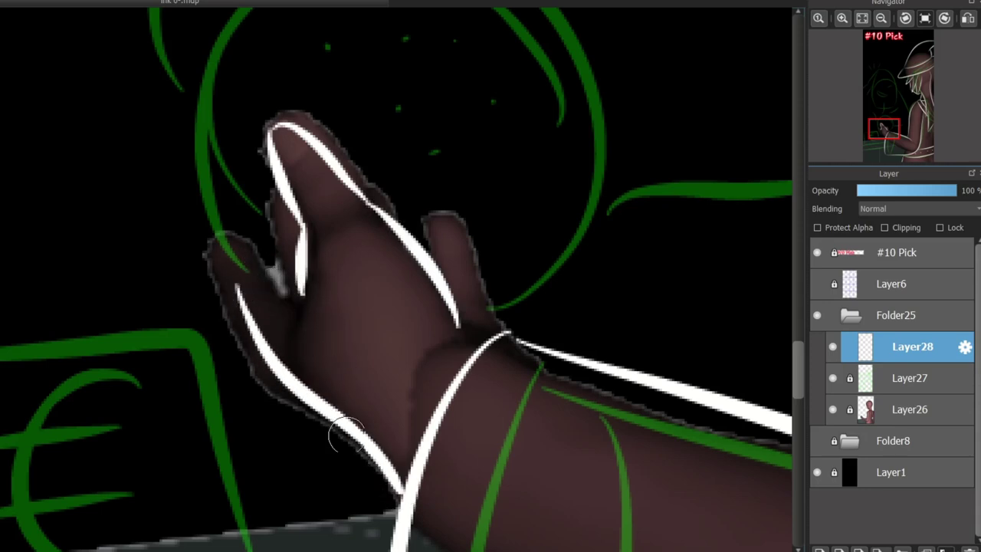
pyautogui.hotkey('ctrl', 'z')
pyautogui.moveTo(394, 479)
pyautogui.mouseDown()
pyautogui.moveTo(288, 381)
pyautogui.moveTo(213, 242)
pyautogui.mouseUp()
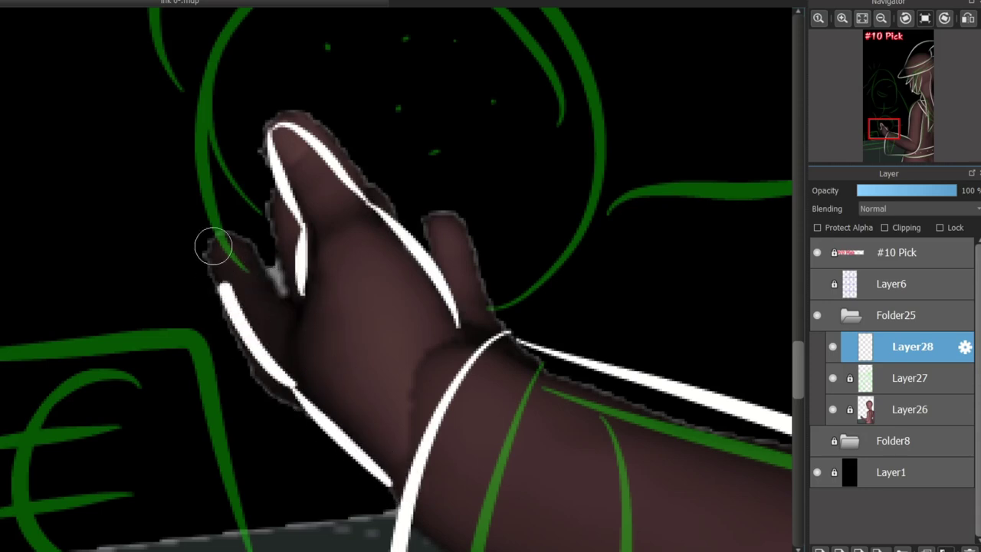
pyautogui.moveTo(261, 344); pyautogui.dragTo(340, 335)
pyautogui.hotkey('ctrl', 'z')
# - Add a new layer and move it below Layer28
pyautogui.scroll(-3, 391, 291)
pyautogui.scroll(-1, 390, 289)
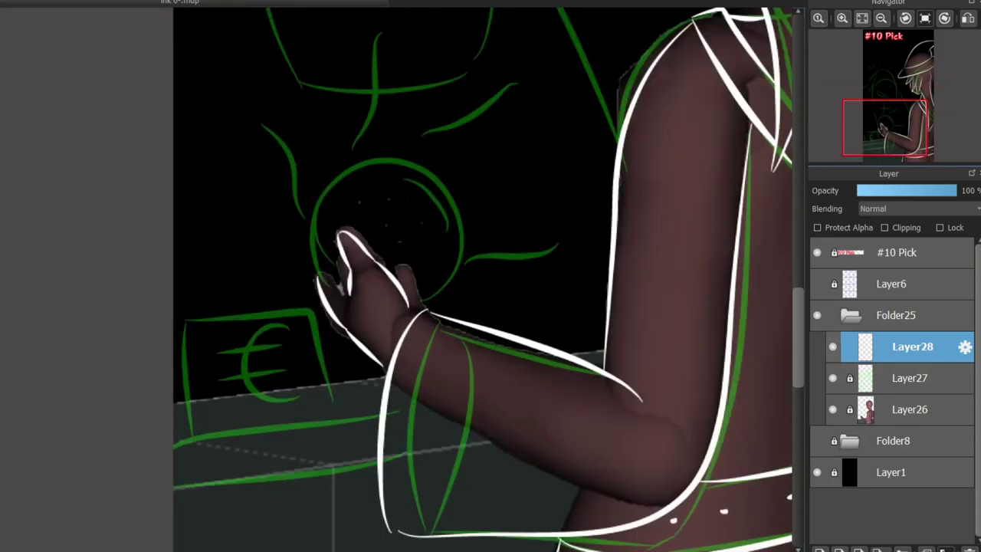
pyautogui.click(820, 549)
pyautogui.moveTo(912, 346); pyautogui.dragTo(911, 392)
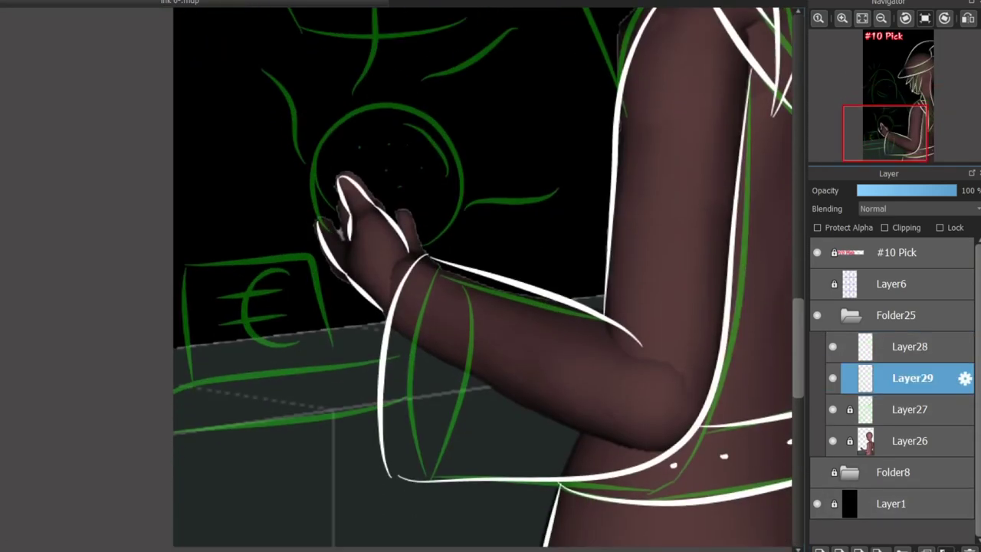
pyautogui.scroll(2, 208, 416)
pyautogui.scroll(-2, 207, 416)
pyautogui.scroll(2, 208, 416)
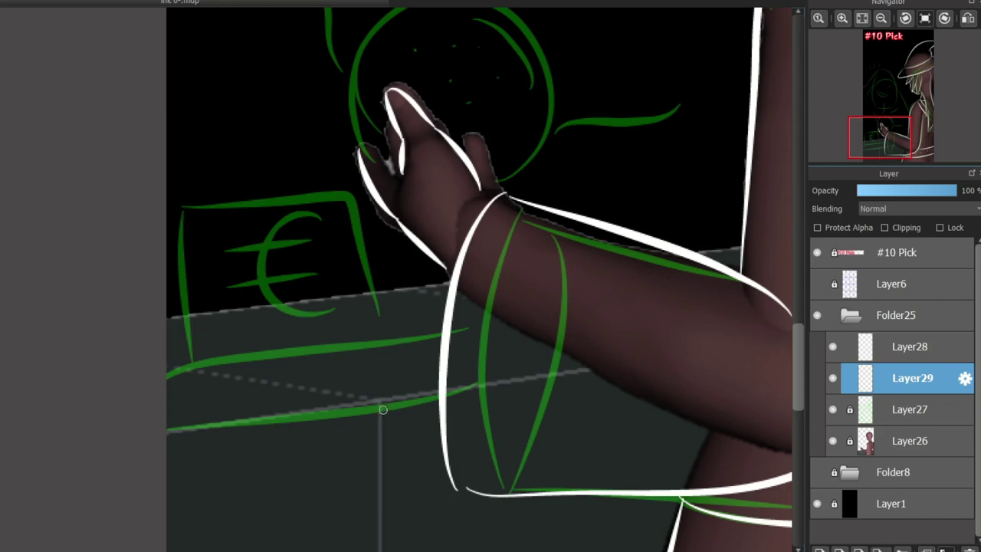
# - Outline the table's edge with straight white lines, running from the canvas border to a closed end inside the sleeve and back
pyautogui.click(157, 433)
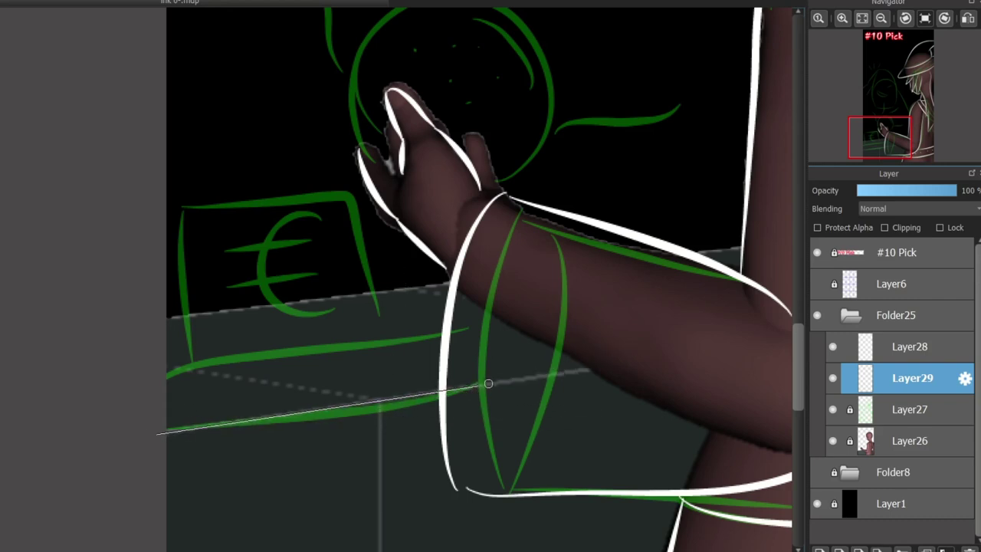
pyautogui.click(493, 387)
pyautogui.click(479, 327)
pyautogui.click(147, 368)
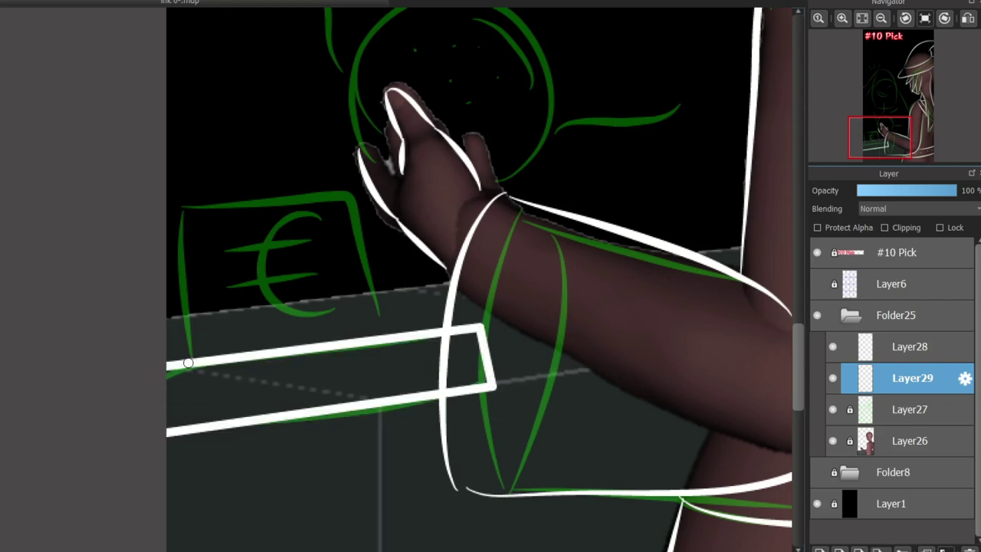
# - Draw the three straight sides of the sign standing on the table and erase the table lines that overlap the sleeve
pyautogui.click(177, 207)
pyautogui.click(352, 188)
pyautogui.click(386, 335)
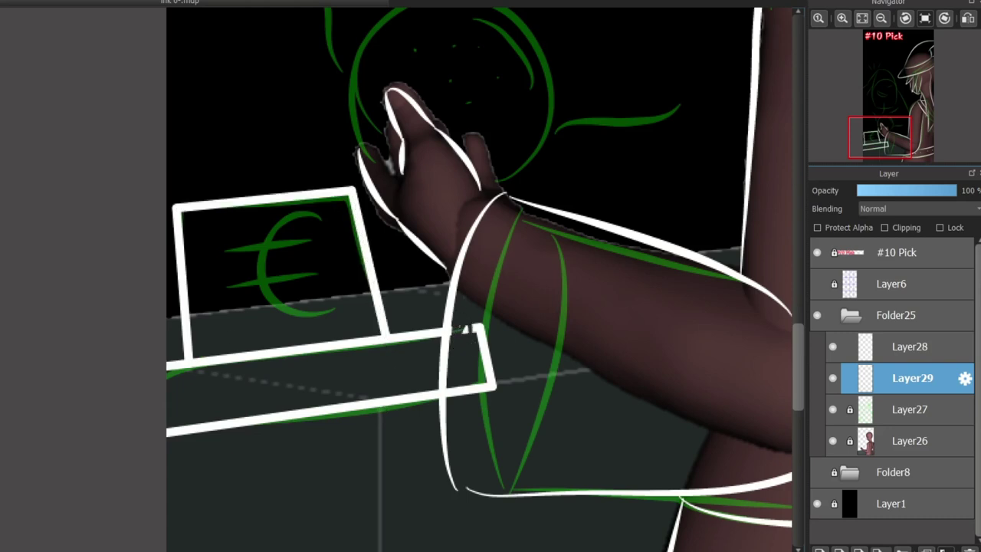
pyautogui.moveTo(470, 316)
pyautogui.mouseDown()
pyautogui.moveTo(493, 408)
pyautogui.moveTo(459, 373)
pyautogui.mouseUp()
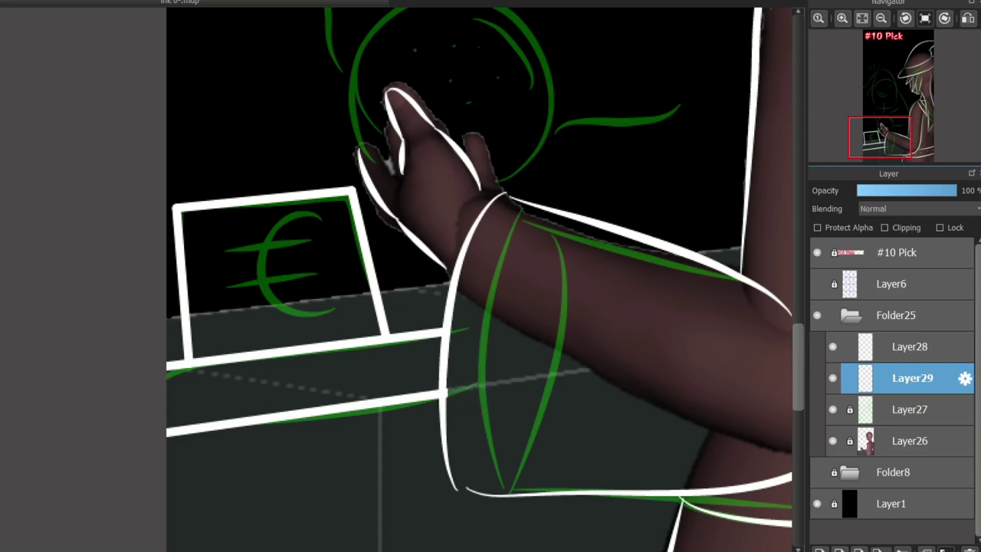
pyautogui.moveTo(299, 219); pyautogui.dragTo(327, 309)
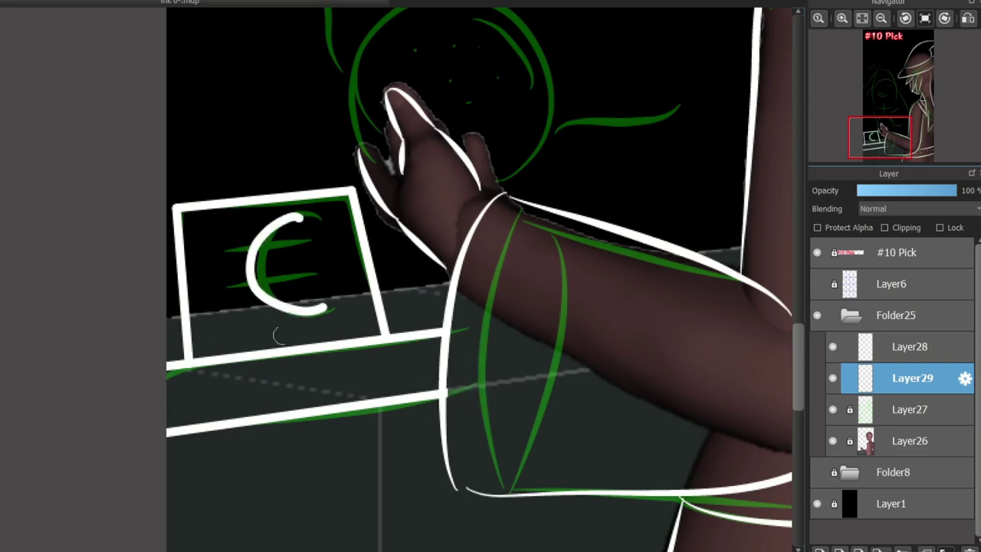
pyautogui.moveTo(266, 247); pyautogui.dragTo(334, 268)
pyautogui.hotkey('ctrl', 'z')
pyautogui.hotkey('ctrl', 'z')
pyautogui.moveTo(310, 221); pyautogui.dragTo(328, 309)
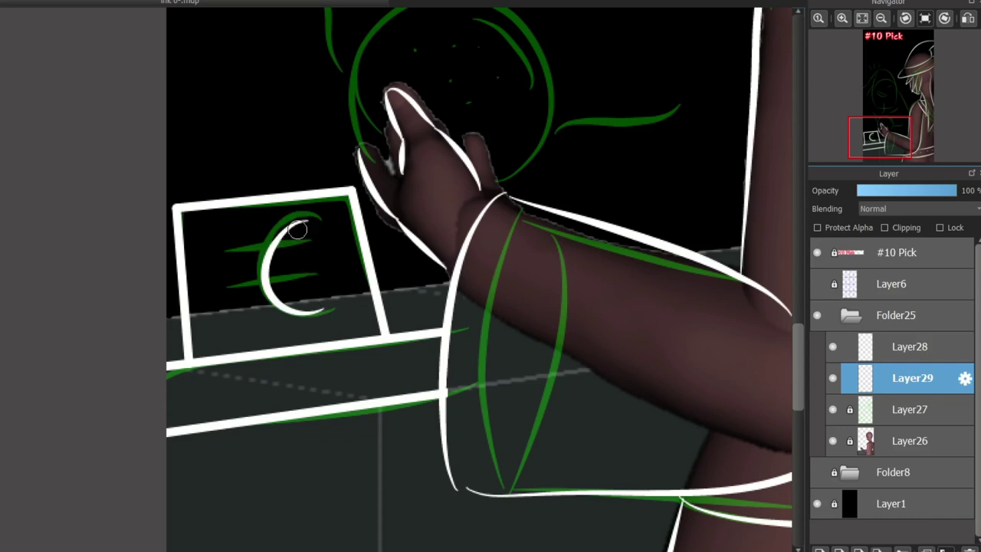
pyautogui.hotkey('ctrl', 'z')
pyautogui.moveTo(299, 223); pyautogui.dragTo(328, 312)
pyautogui.moveTo(243, 259); pyautogui.dragTo(305, 248)
pyautogui.moveTo(308, 288)
pyautogui.mouseDown()
pyautogui.moveTo(253, 280)
pyautogui.moveTo(326, 253)
pyautogui.moveTo(253, 282)
pyautogui.mouseUp()
pyautogui.hotkey('ctrl', 'z')
pyautogui.hotkey('ctrl', 'z')
pyautogui.hotkey('ctrl', 'z')
pyautogui.hotkey('ctrl', 'z')
# - Draw a white euro symbol inside the sign, with a curved C shape and two slanted crossbars
pyautogui.moveTo(316, 239); pyautogui.dragTo(258, 257)
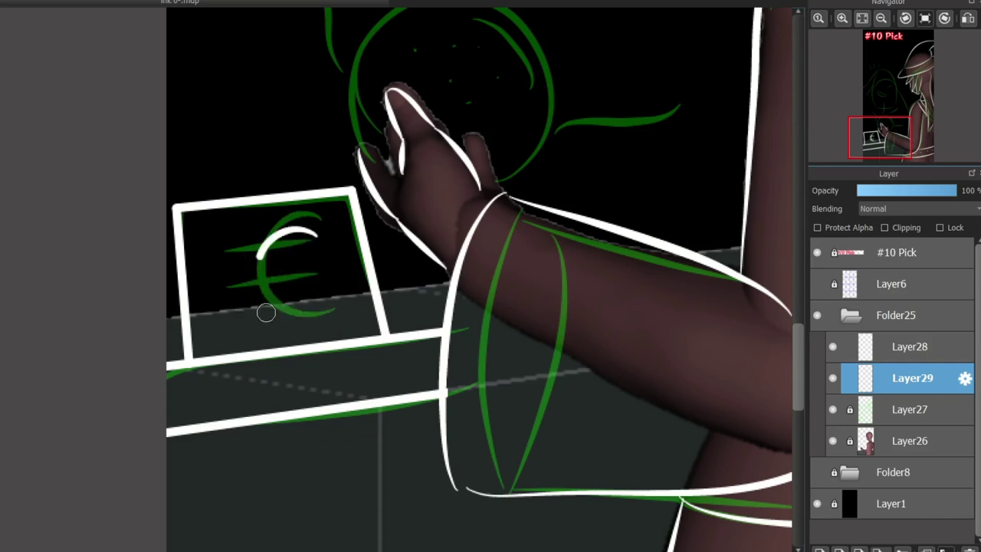
pyautogui.moveTo(266, 311); pyautogui.dragTo(322, 307)
pyautogui.moveTo(233, 244); pyautogui.dragTo(314, 255)
pyautogui.moveTo(246, 305); pyautogui.dragTo(310, 281)
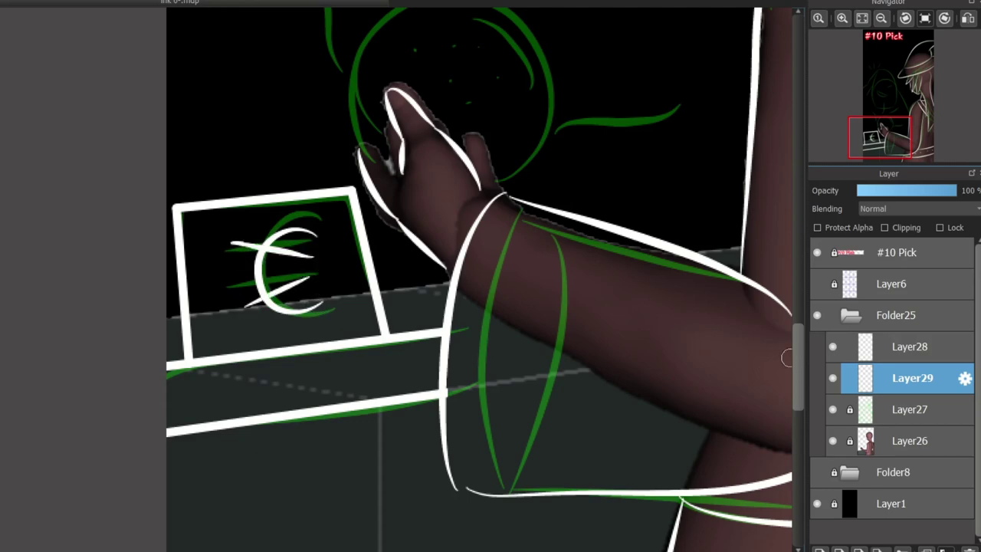
# - Draw the orb's outline as a red circular arc left open at the hand, and add a curved white highlight inside its rim
pyautogui.scroll(5, 459, 353)
pyautogui.scroll(2, 405, 350)
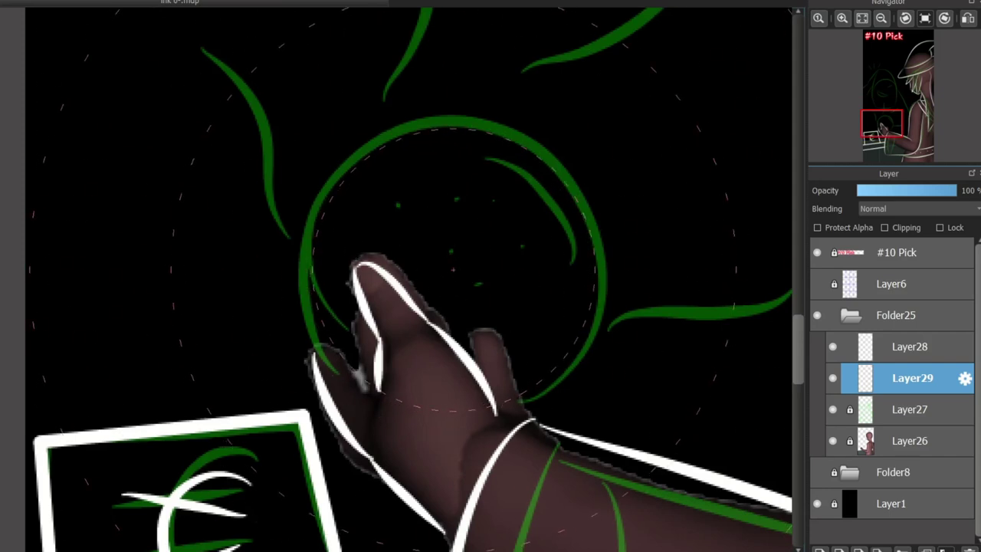
pyautogui.moveTo(311, 400)
pyautogui.mouseDown()
pyautogui.moveTo(312, 272)
pyautogui.moveTo(541, 350)
pyautogui.mouseUp()
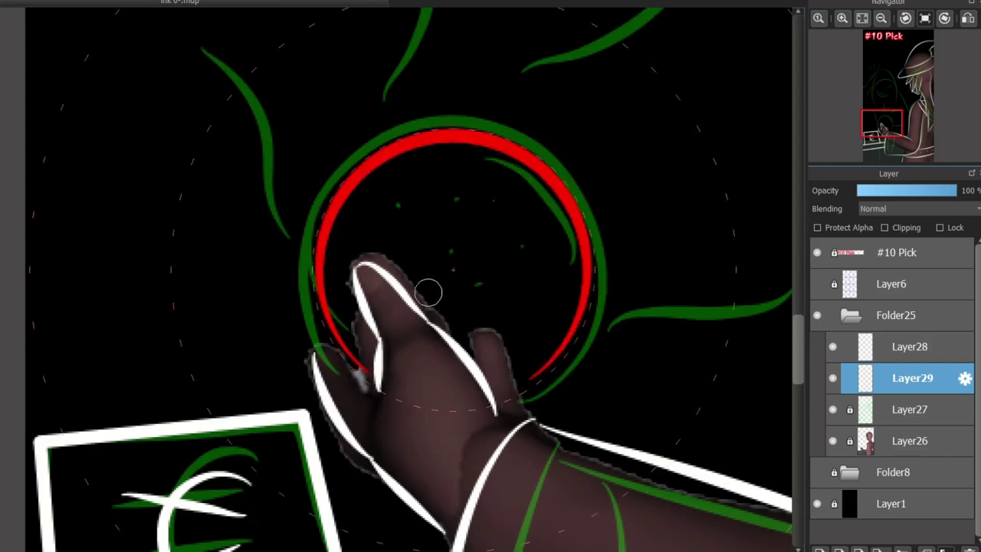
pyautogui.hotkey('ctrl', 'z')
pyautogui.moveTo(362, 413)
pyautogui.mouseDown()
pyautogui.moveTo(384, 178)
pyautogui.moveTo(518, 381)
pyautogui.mouseUp()
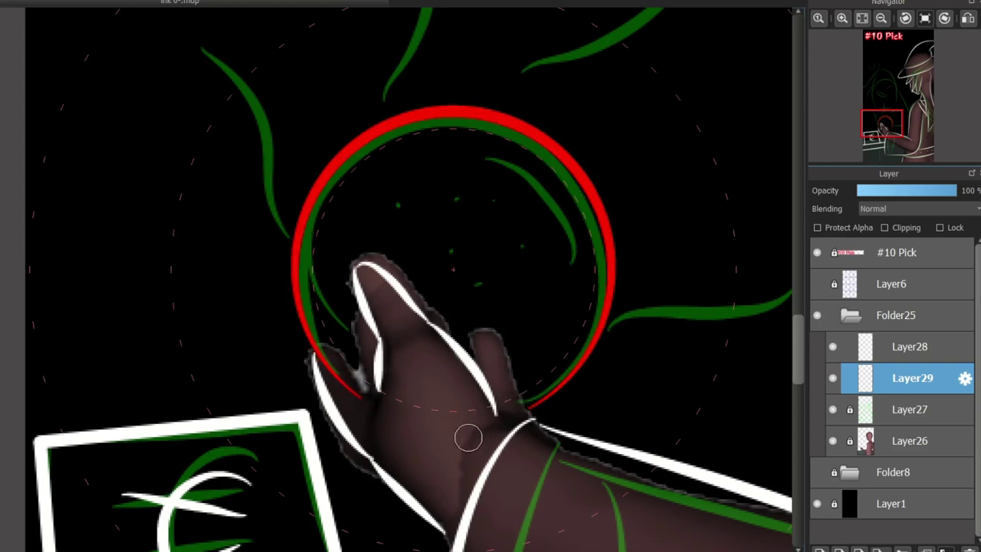
pyautogui.hotkey('ctrl', 'z')
pyautogui.moveTo(361, 385)
pyautogui.mouseDown()
pyautogui.moveTo(352, 225)
pyautogui.moveTo(523, 373)
pyautogui.mouseUp()
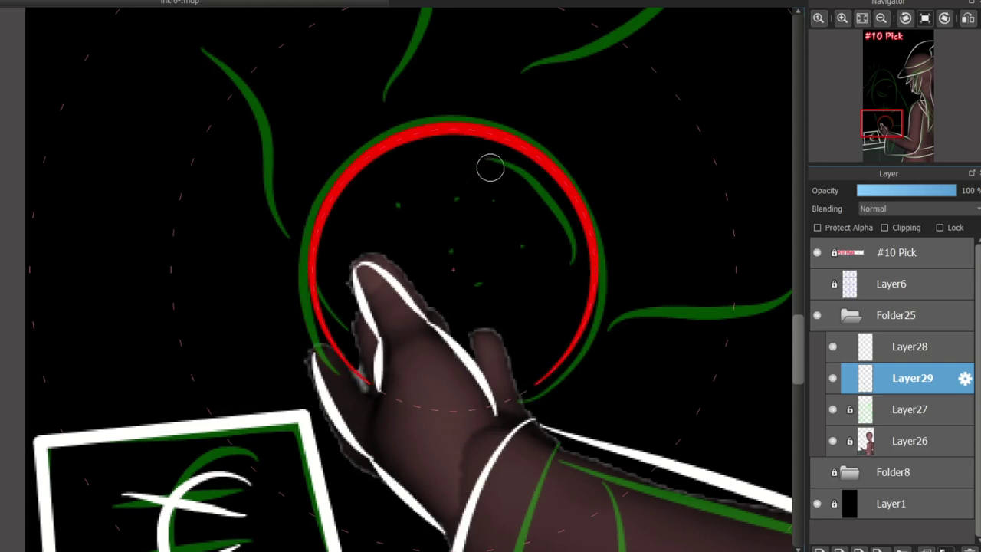
pyautogui.moveTo(490, 167)
pyautogui.mouseDown()
pyautogui.moveTo(566, 249)
pyautogui.moveTo(553, 255)
pyautogui.mouseUp()
pyautogui.hotkey('ctrl', 'z')
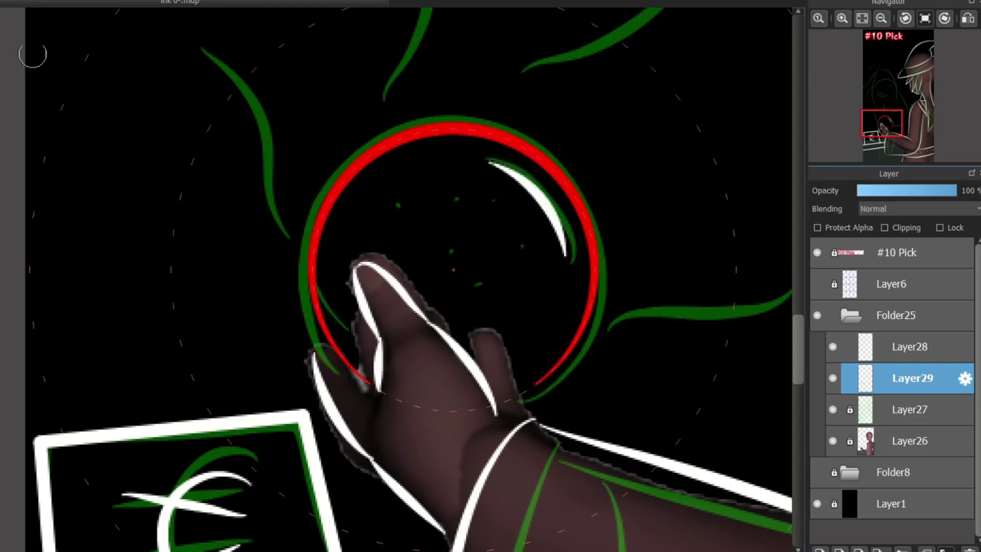
# - Extend the outermost fingertip up to the orb and draw the short white lines joining the hand to the wrist
pyautogui.moveTo(330, 340); pyautogui.dragTo(326, 371)
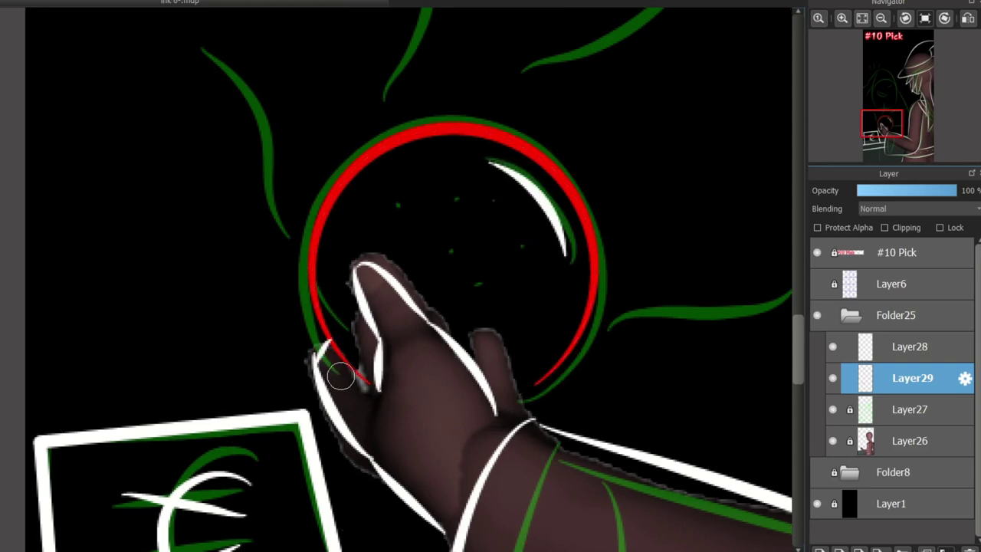
pyautogui.scroll(2, 340, 375)
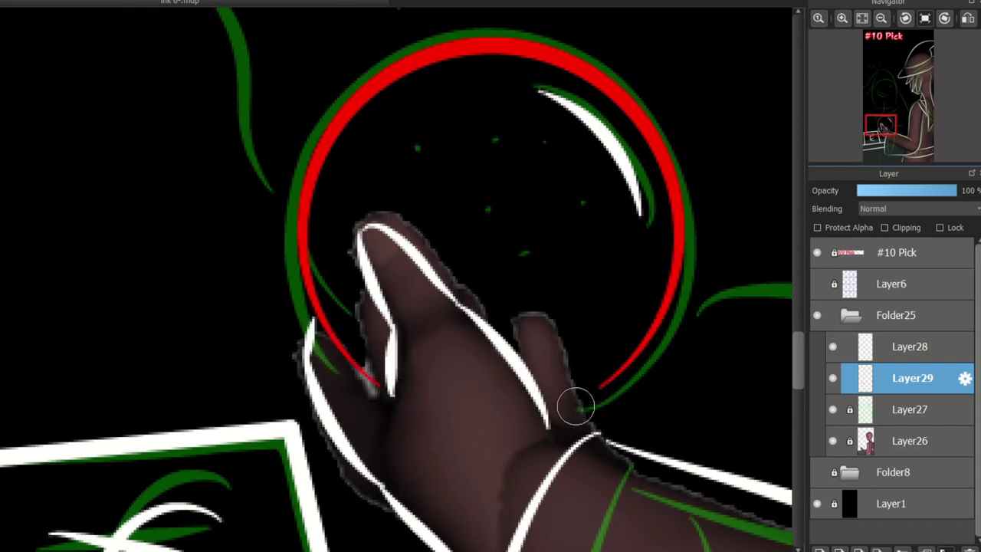
pyautogui.moveTo(546, 404); pyautogui.dragTo(591, 418)
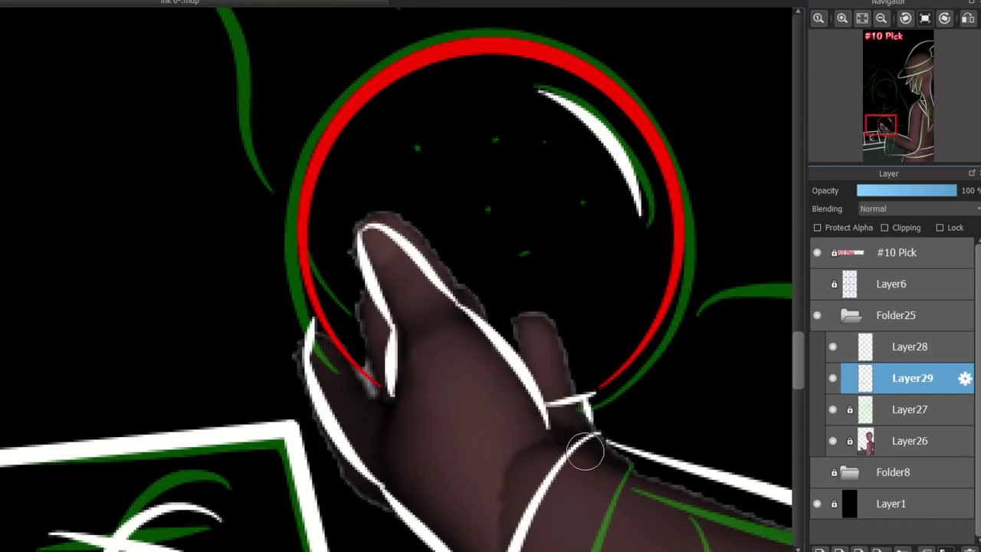
# - Outline the second figure's face in white as an inverted teardrop narrowing to a pointed chin
pyautogui.scroll(3, 740, 360)
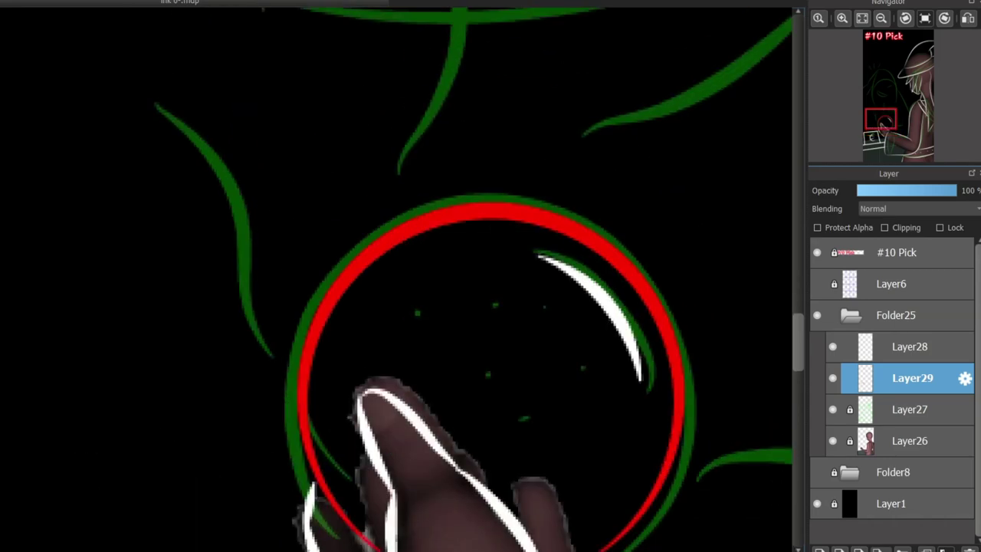
pyautogui.scroll(-3, 697, 300)
pyautogui.scroll(3, 696, 300)
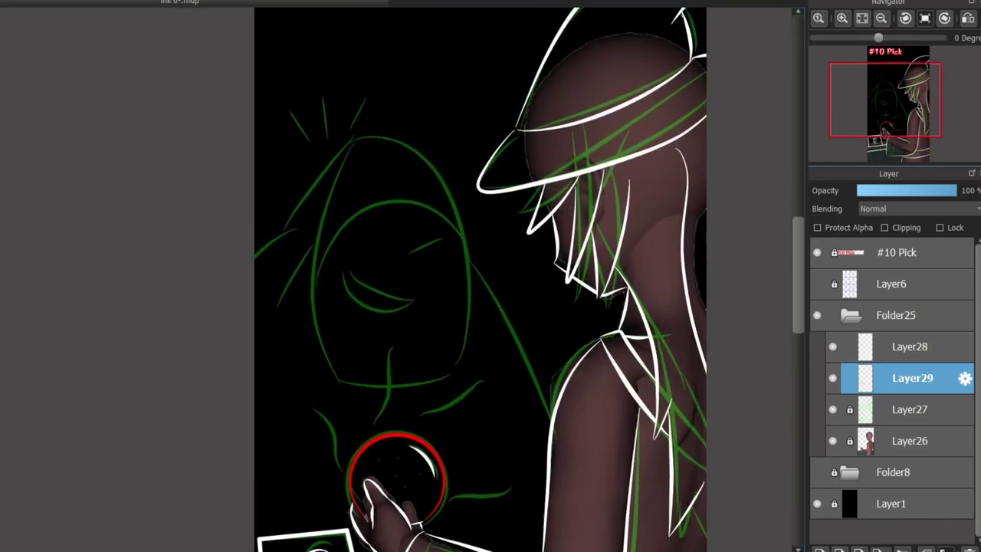
pyautogui.hscroll(-1, 322, 227)
pyautogui.scroll(3, 317, 207)
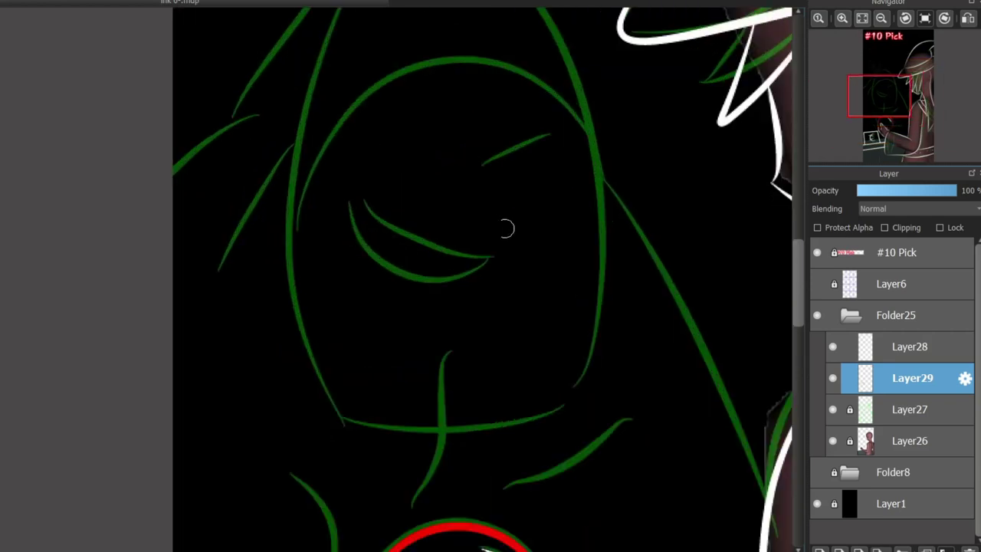
pyautogui.moveTo(358, 385)
pyautogui.mouseDown()
pyautogui.moveTo(523, 66)
pyautogui.moveTo(581, 175)
pyautogui.moveTo(423, 403)
pyautogui.moveTo(334, 150)
pyautogui.moveTo(535, 72)
pyautogui.moveTo(562, 276)
pyautogui.moveTo(440, 410)
pyautogui.moveTo(303, 198)
pyautogui.moveTo(490, 69)
pyautogui.moveTo(570, 243)
pyautogui.moveTo(424, 412)
pyautogui.mouseUp()
pyautogui.hotkey('ctrl', 'z')
pyautogui.hotkey('ctrl', 'z')
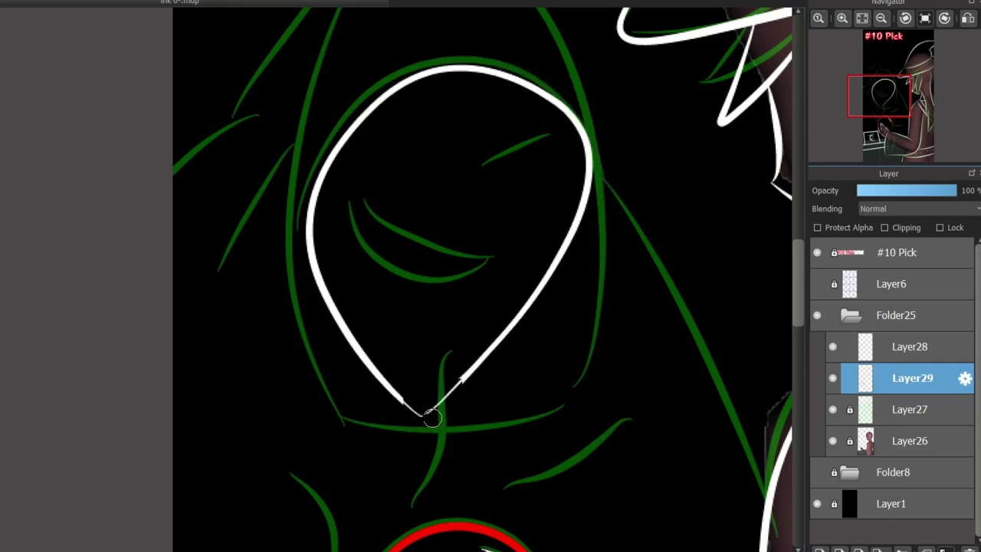
# - Draw a tilted, crescent-shaped open smile in white inside the face, without a lower-lip line
pyautogui.moveTo(485, 259)
pyautogui.mouseDown()
pyautogui.moveTo(358, 223)
pyautogui.moveTo(471, 258)
pyautogui.mouseUp()
pyautogui.hotkey('ctrl', 'z')
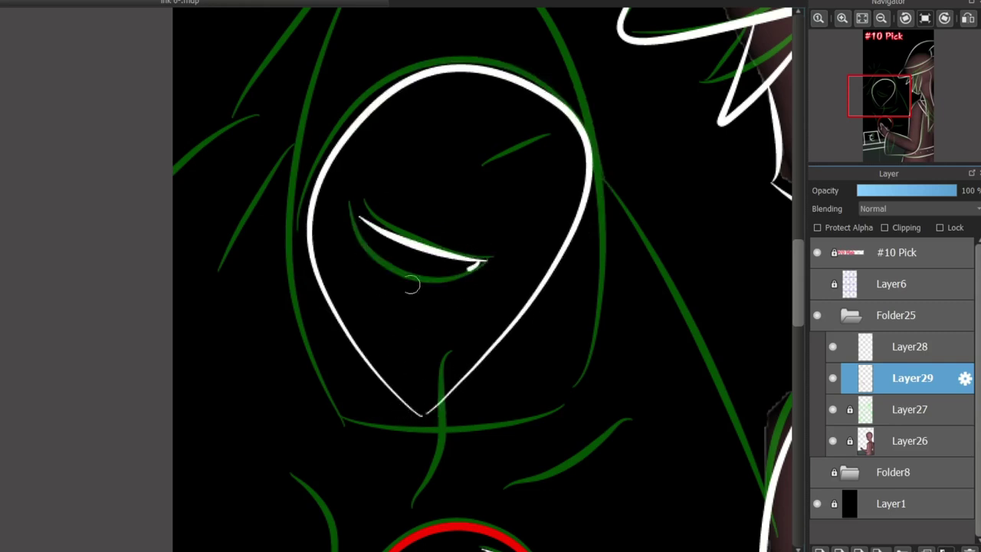
pyautogui.hotkey('ctrl', 'z')
pyautogui.moveTo(358, 222)
pyautogui.mouseDown()
pyautogui.moveTo(440, 280)
pyautogui.moveTo(482, 262)
pyautogui.mouseUp()
pyautogui.hotkey('ctrl', 'z')
pyautogui.moveTo(411, 284); pyautogui.dragTo(456, 297)
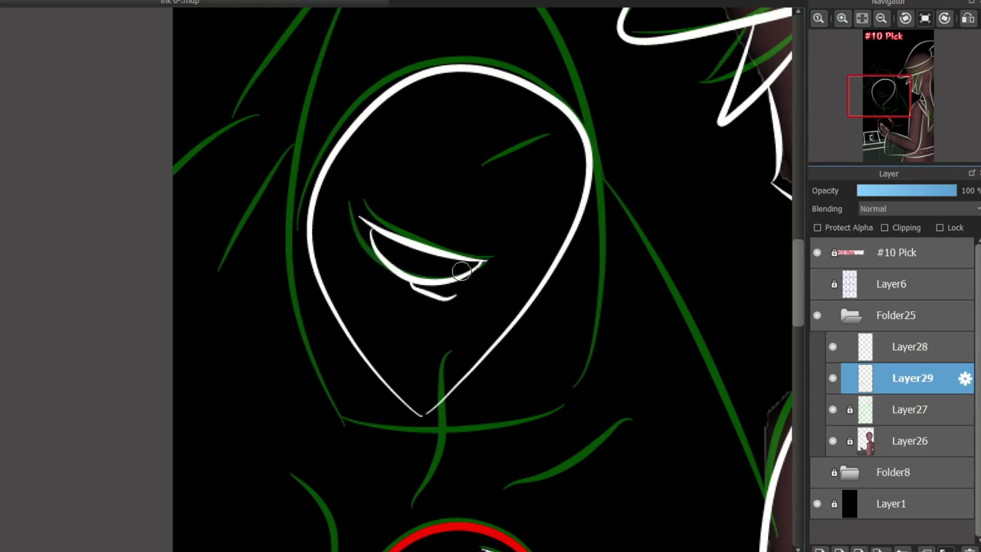
pyautogui.hotkey('ctrl', 'z')
pyautogui.hotkey('ctrl', 'z')
# - Outline the second figure's hood with its back fold, and draw the shoulder and arm lines in white on both sides
pyautogui.scroll(3, 759, 280)
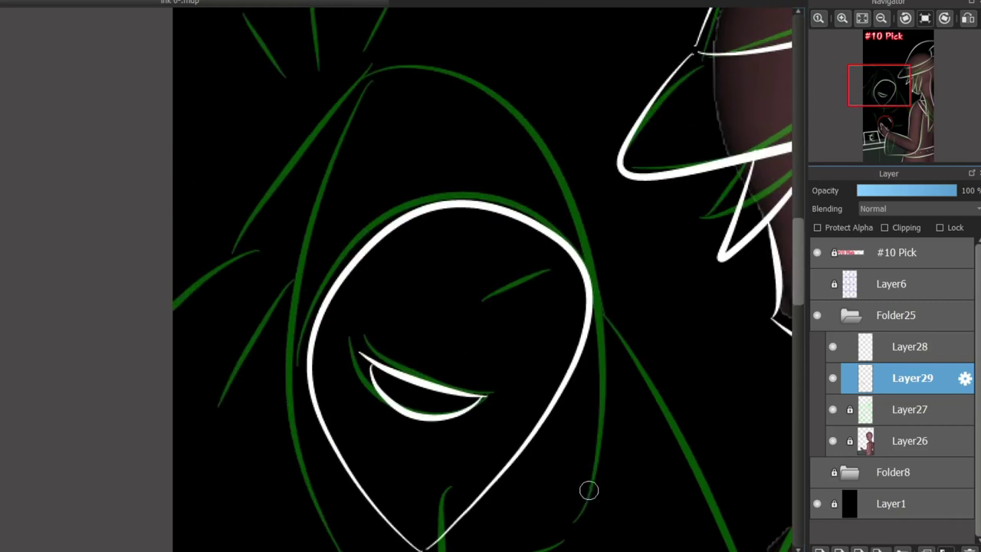
pyautogui.hotkey('ctrl', 'z')
pyautogui.moveTo(589, 498)
pyautogui.mouseDown()
pyautogui.moveTo(601, 310)
pyautogui.moveTo(612, 362)
pyautogui.moveTo(495, 108)
pyautogui.moveTo(376, 75)
pyautogui.moveTo(363, 106)
pyautogui.moveTo(370, 80)
pyautogui.moveTo(242, 222)
pyautogui.mouseUp()
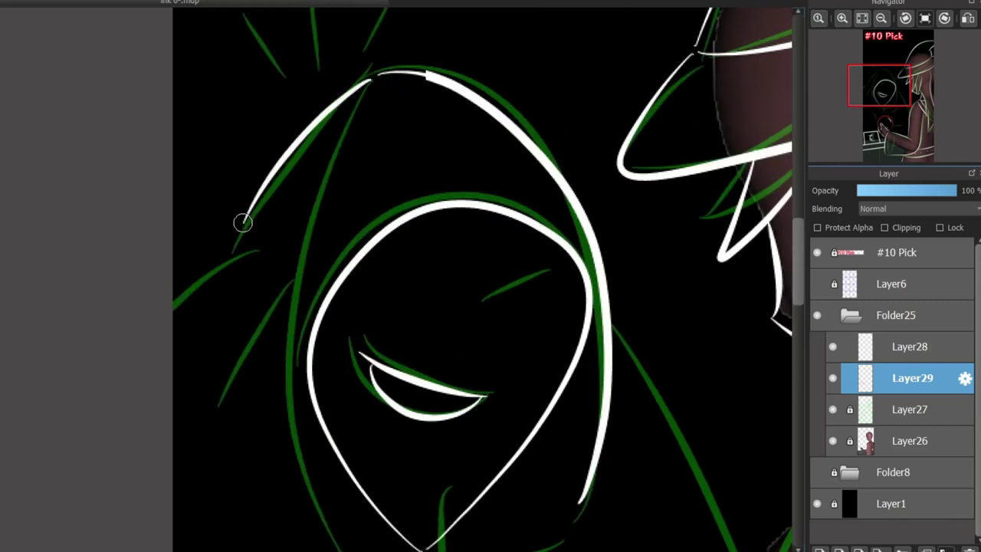
pyautogui.hotkey('ctrl', 'z')
pyautogui.moveTo(173, 293)
pyautogui.mouseDown()
pyautogui.moveTo(257, 249)
pyautogui.moveTo(378, 81)
pyautogui.moveTo(311, 296)
pyautogui.mouseUp()
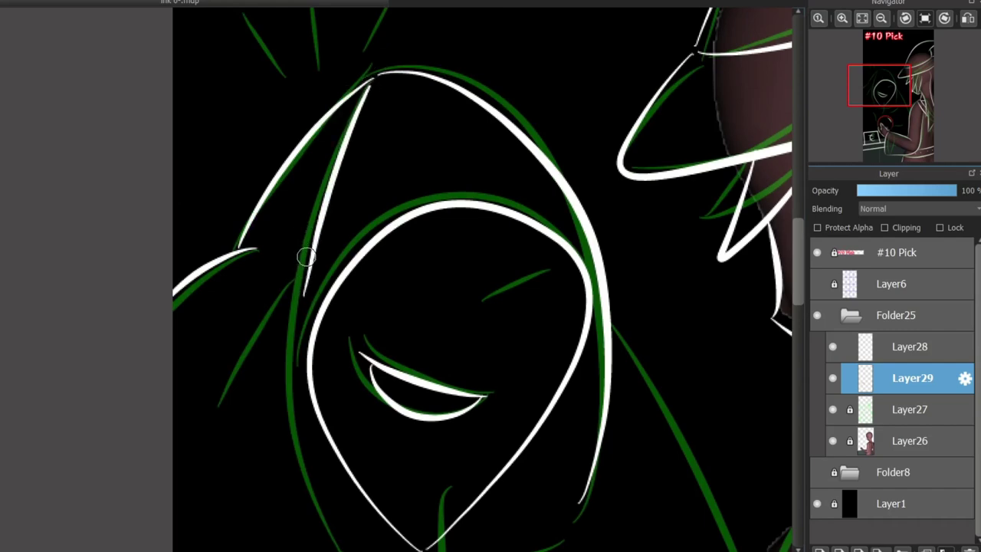
pyautogui.moveTo(305, 258); pyautogui.dragTo(218, 403)
pyautogui.scroll(-3, 736, 302)
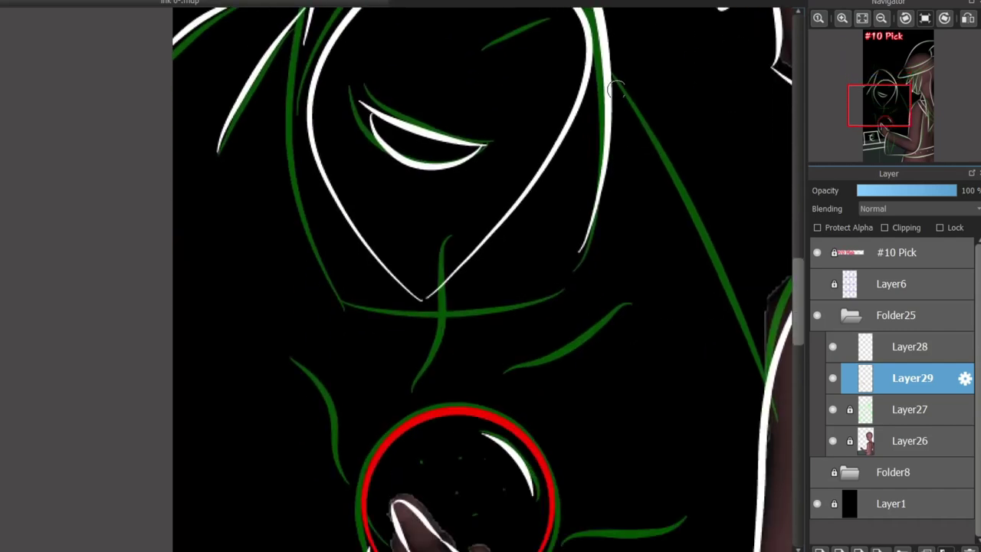
pyautogui.moveTo(617, 88); pyautogui.dragTo(766, 360)
# - Add three short white accent strokes fanning out between the hood and the capped figure's face
pyautogui.scroll(7, 787, 287)
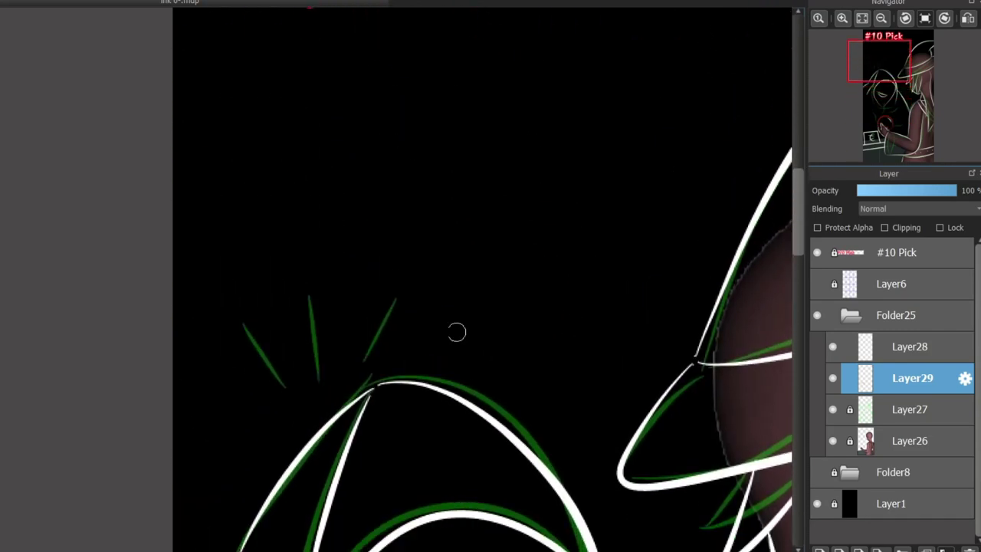
pyautogui.moveTo(521, 271)
pyautogui.mouseDown()
pyautogui.moveTo(470, 366)
pyautogui.moveTo(566, 327)
pyautogui.mouseUp()
pyautogui.moveTo(512, 393)
pyautogui.mouseDown()
pyautogui.moveTo(622, 361)
pyautogui.moveTo(480, 43)
pyautogui.mouseUp()
pyautogui.scroll(1, 472, 334)
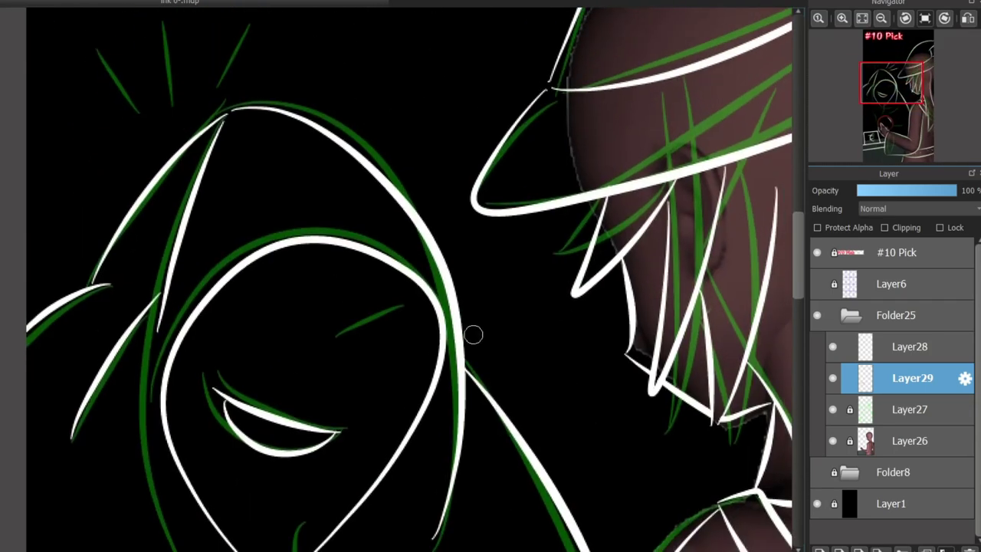
pyautogui.moveTo(483, 342); pyautogui.dragTo(525, 346)
# - Draw a small white question mark in the empty space in front of the capped figure's hat
pyautogui.scroll(-6, 524, 346)
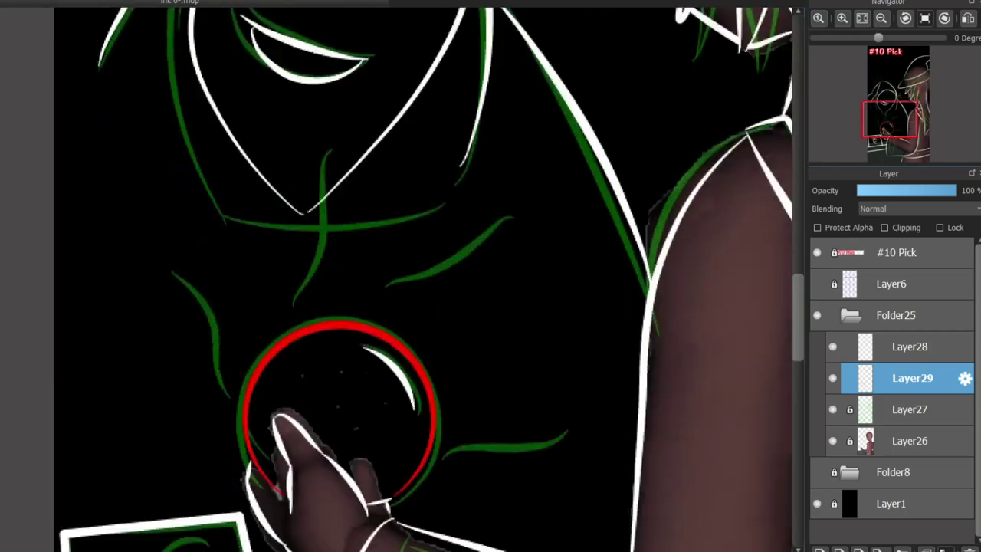
pyautogui.scroll(4, 524, 347)
pyautogui.scroll(5, 398, 276)
pyautogui.scroll(-5, 398, 276)
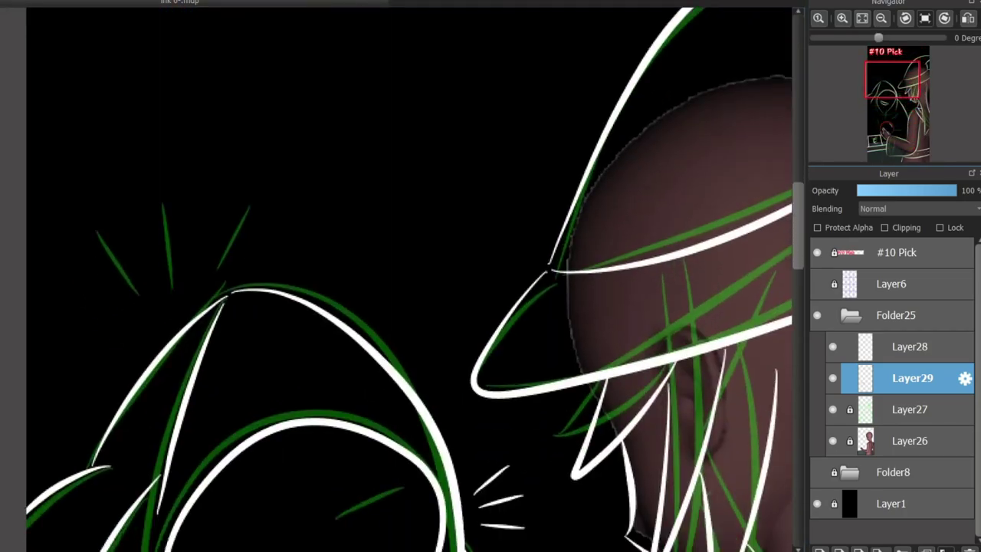
pyautogui.scroll(3, 399, 276)
pyautogui.moveTo(296, 78)
pyautogui.mouseDown()
pyautogui.moveTo(337, 105)
pyautogui.moveTo(335, 122)
pyautogui.mouseUp()
pyautogui.hotkey('ctrl', 'z')
pyautogui.hotkey('ctrl', 'z')
pyautogui.click(344, 150)
pyautogui.moveTo(307, 87); pyautogui.dragTo(340, 141)
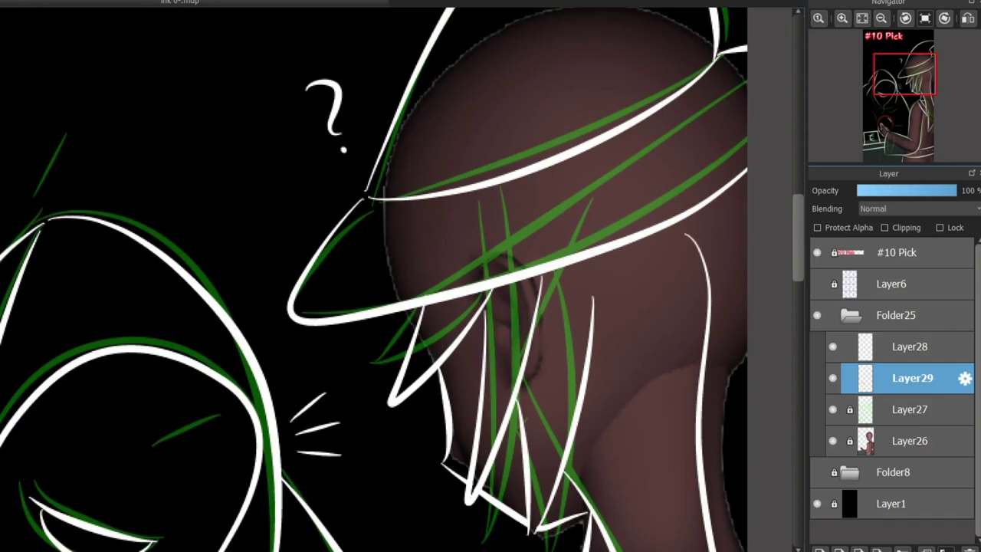
# - Hide Layer27 with the green rough and Layer26 with the brown base figure
pyautogui.scroll(-4, 788, 280)
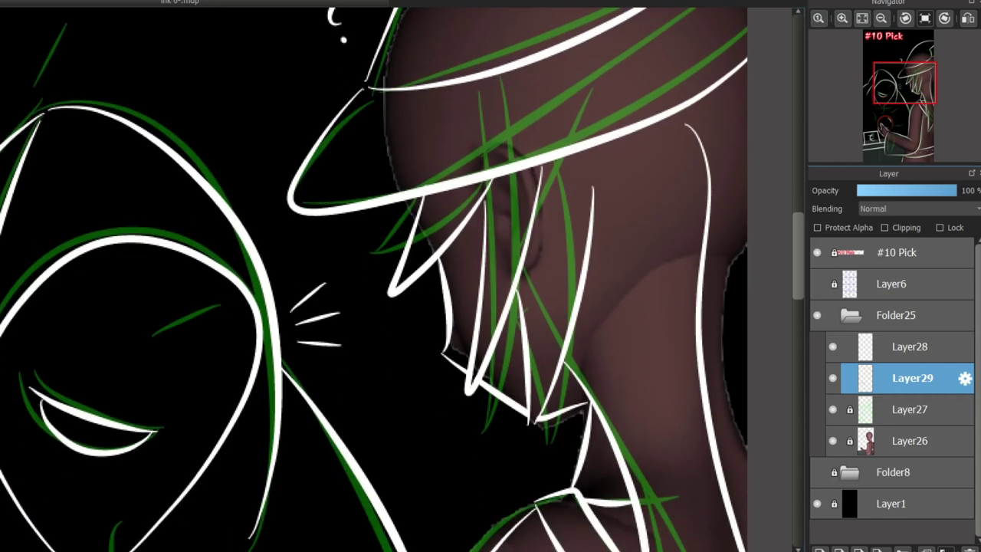
pyautogui.scroll(2, 747, 287)
pyautogui.scroll(-2, 388, 279)
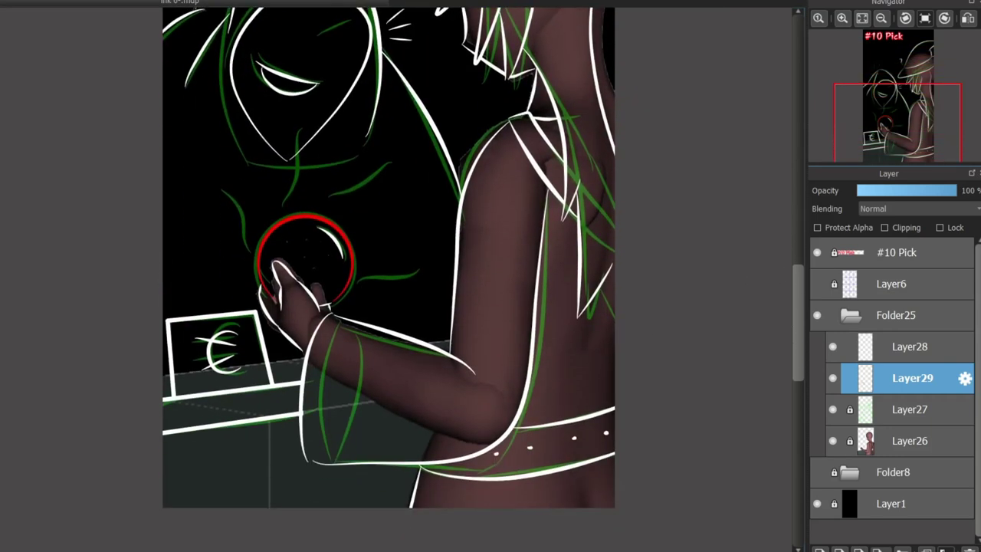
pyautogui.scroll(3, 388, 279)
pyautogui.click(833, 409)
pyautogui.click(833, 440)
pyautogui.scroll(1, 389, 279)
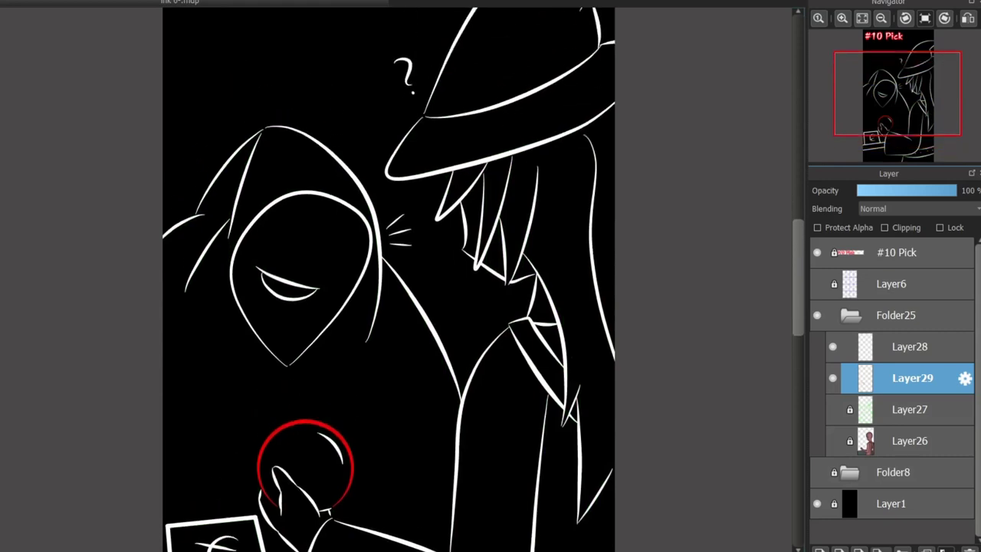
pyautogui.scroll(-3, 389, 279)
pyautogui.scroll(3, 291, 276)
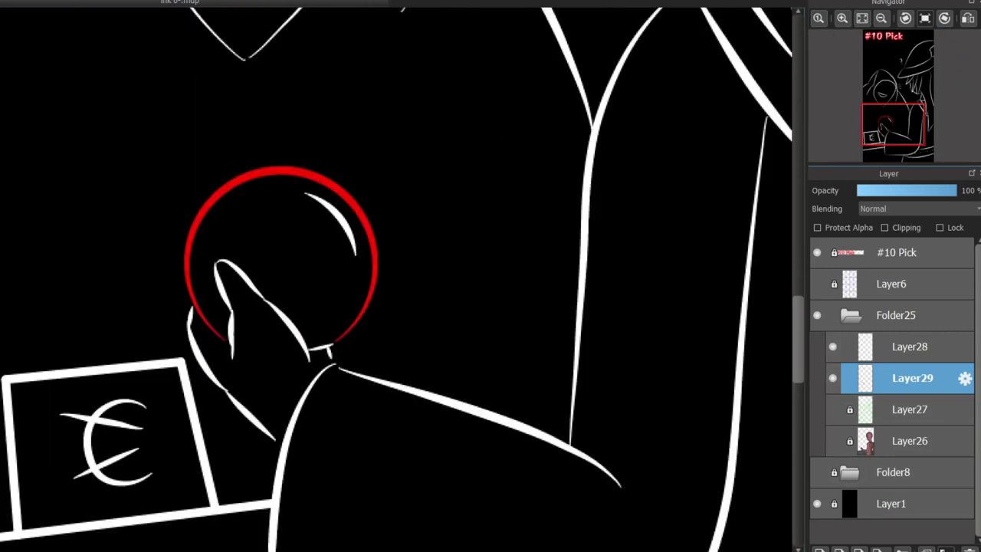
# - Add a new layer and move it beneath Layer29 in Folder25
pyautogui.scroll(-4, 228, 348)
pyautogui.scroll(2, 269, 307)
pyautogui.click(819, 550)
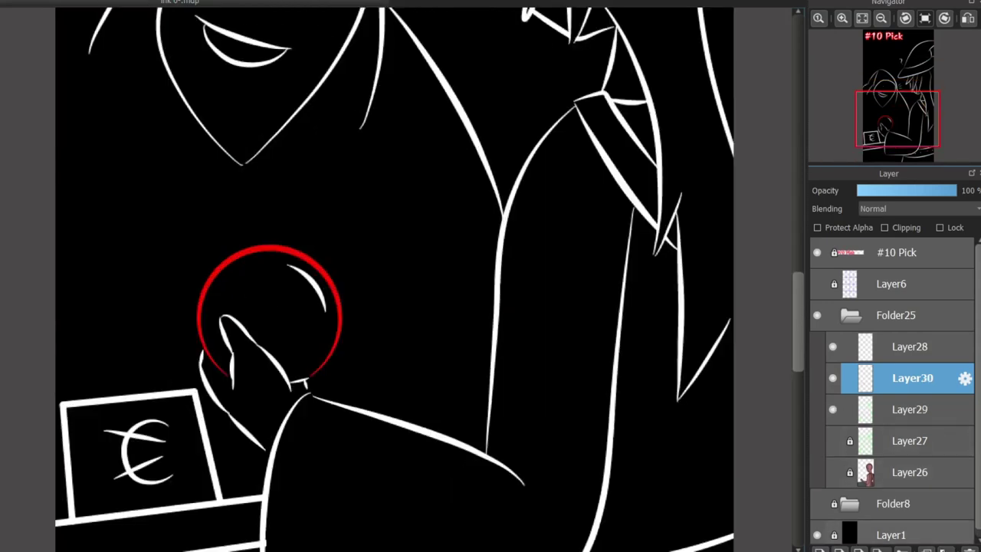
pyautogui.moveTo(911, 377); pyautogui.dragTo(912, 424)
pyautogui.scroll(1, 291, 365)
pyautogui.scroll(1, 205, 324)
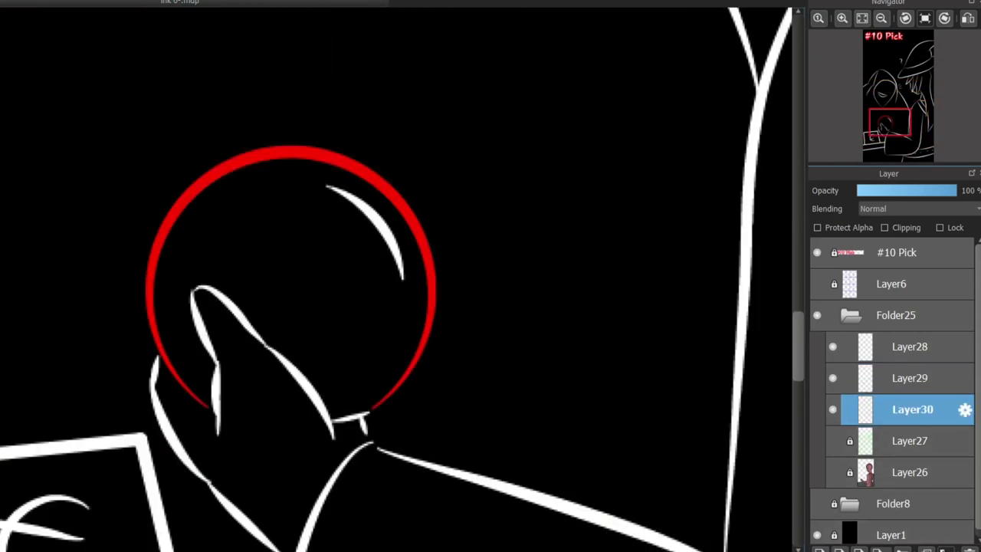
pyautogui.moveTo(305, 315); pyautogui.dragTo(298, 265)
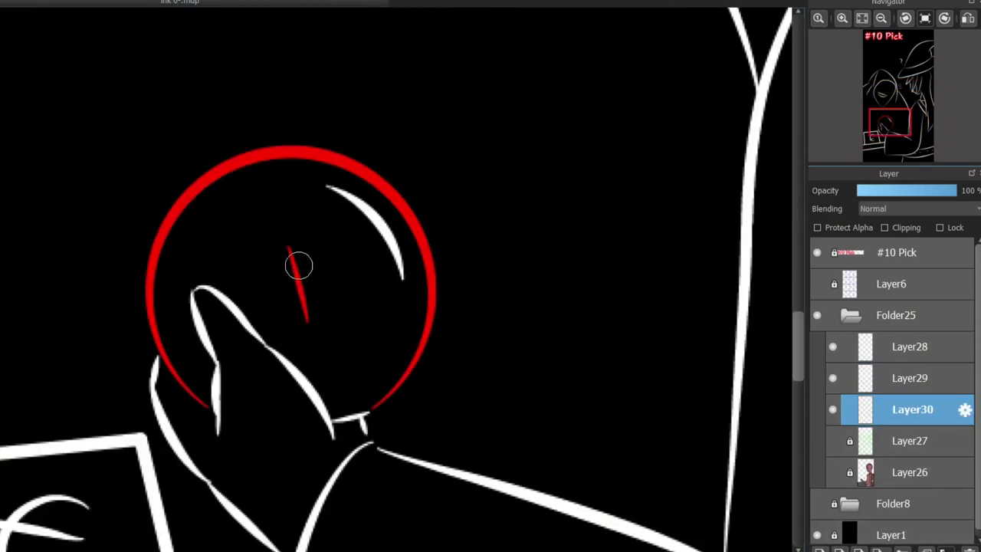
pyautogui.hotkey('ctrl', 'z')
pyautogui.moveTo(238, 264)
pyautogui.mouseDown()
pyautogui.moveTo(340, 246)
pyautogui.moveTo(340, 258)
pyautogui.mouseUp()
pyautogui.hotkey('ctrl', 'z')
pyautogui.hotkey('ctrl', 'z')
# - Draw a red eye with a slit pupil inside the orb, surrounded by short lash strokes and scattered dots
pyautogui.moveTo(233, 270)
pyautogui.mouseDown()
pyautogui.moveTo(344, 274)
pyautogui.moveTo(244, 272)
pyautogui.mouseUp()
pyautogui.moveTo(302, 248); pyautogui.dragTo(306, 289)
pyautogui.moveTo(282, 203); pyautogui.dragTo(285, 219)
pyautogui.moveTo(326, 223); pyautogui.dragTo(329, 208)
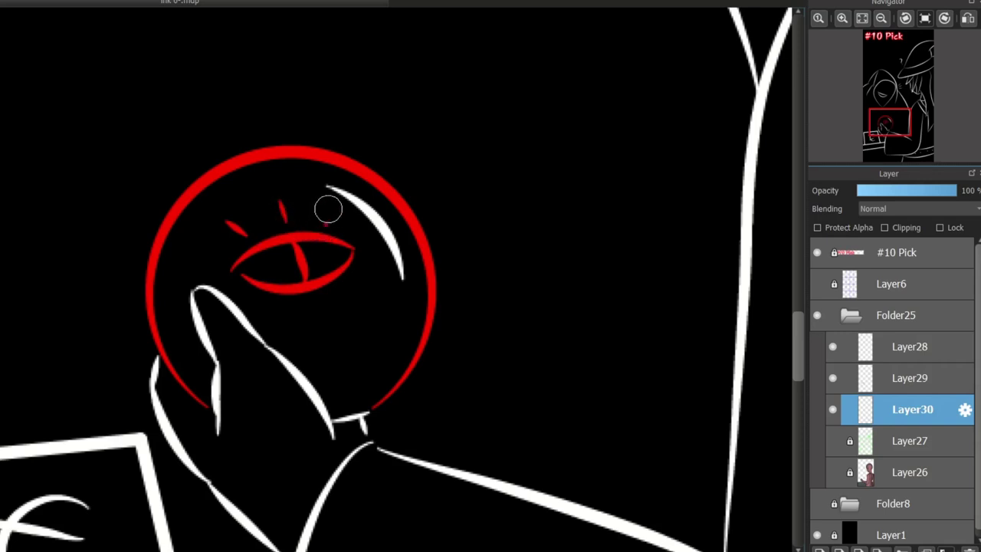
pyautogui.moveTo(343, 286)
pyautogui.mouseDown()
pyautogui.moveTo(318, 319)
pyautogui.moveTo(321, 301)
pyautogui.moveTo(331, 313)
pyautogui.moveTo(304, 314)
pyautogui.mouseUp()
pyautogui.moveTo(276, 301)
pyautogui.mouseDown()
pyautogui.moveTo(276, 334)
pyautogui.moveTo(303, 325)
pyautogui.moveTo(324, 345)
pyautogui.moveTo(272, 301)
pyautogui.moveTo(274, 325)
pyautogui.mouseUp()
pyautogui.hotkey('ctrl', 'z')
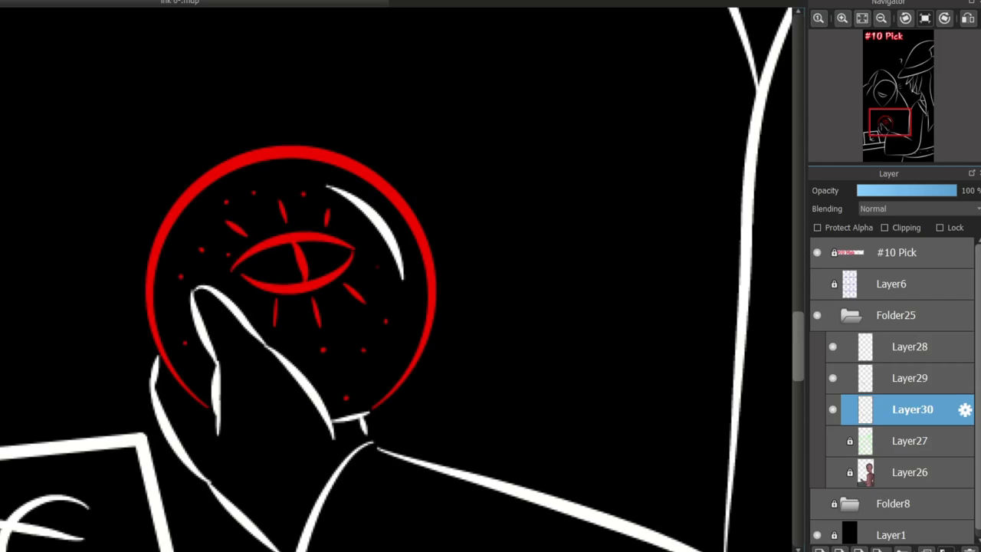
# - Draw five wavy red rays fanning out around the upper half of the orb
pyautogui.scroll(-3, 227, 423)
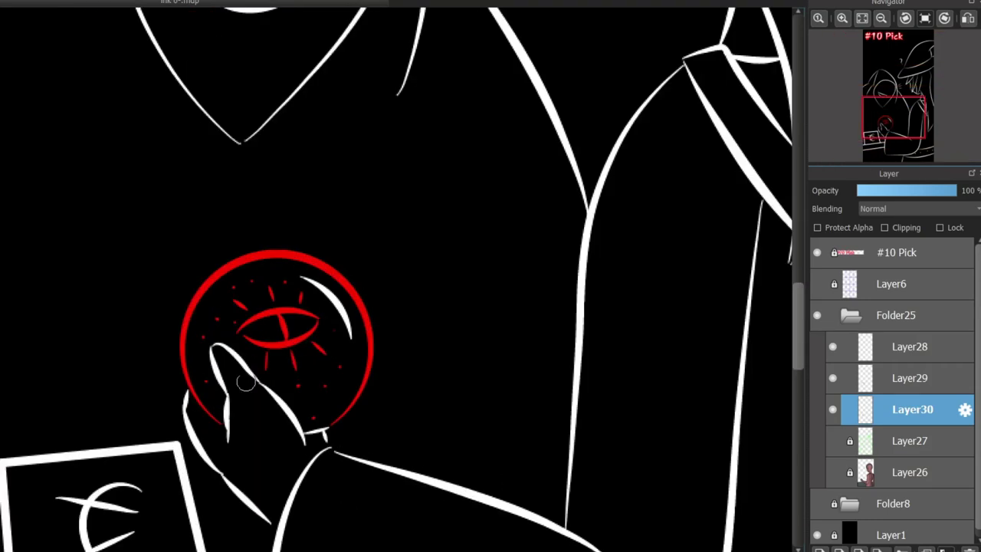
pyautogui.scroll(3, 255, 318)
pyautogui.moveTo(355, 198)
pyautogui.mouseDown()
pyautogui.moveTo(404, 173)
pyautogui.moveTo(420, 127)
pyautogui.moveTo(394, 153)
pyautogui.moveTo(411, 124)
pyautogui.mouseUp()
pyautogui.hotkey('ctrl', 'z')
pyautogui.moveTo(275, 184); pyautogui.dragTo(245, 89)
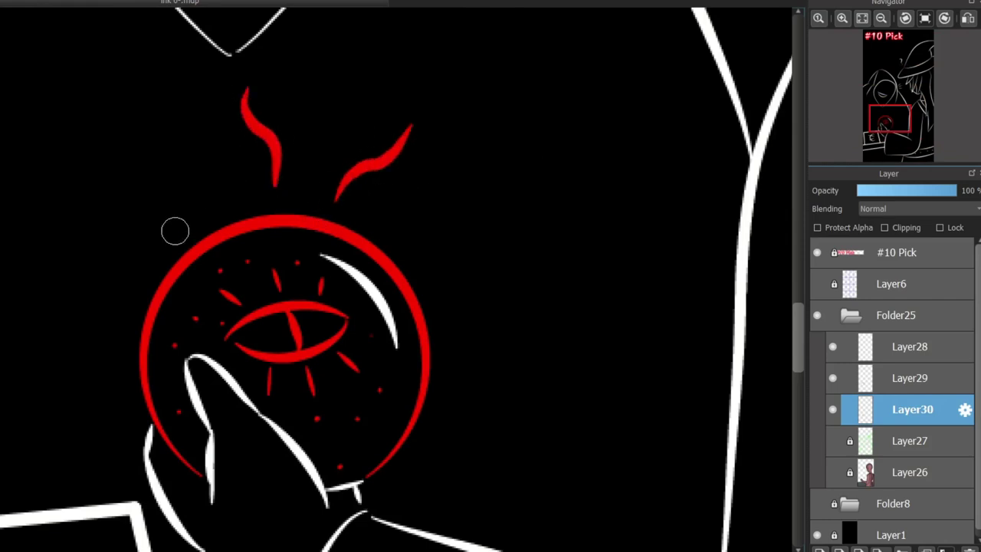
pyautogui.moveTo(179, 228); pyautogui.dragTo(104, 164)
pyautogui.moveTo(420, 266)
pyautogui.mouseDown()
pyautogui.moveTo(496, 258)
pyautogui.moveTo(519, 238)
pyautogui.mouseUp()
pyautogui.moveTo(130, 277); pyautogui.dragTo(30, 259)
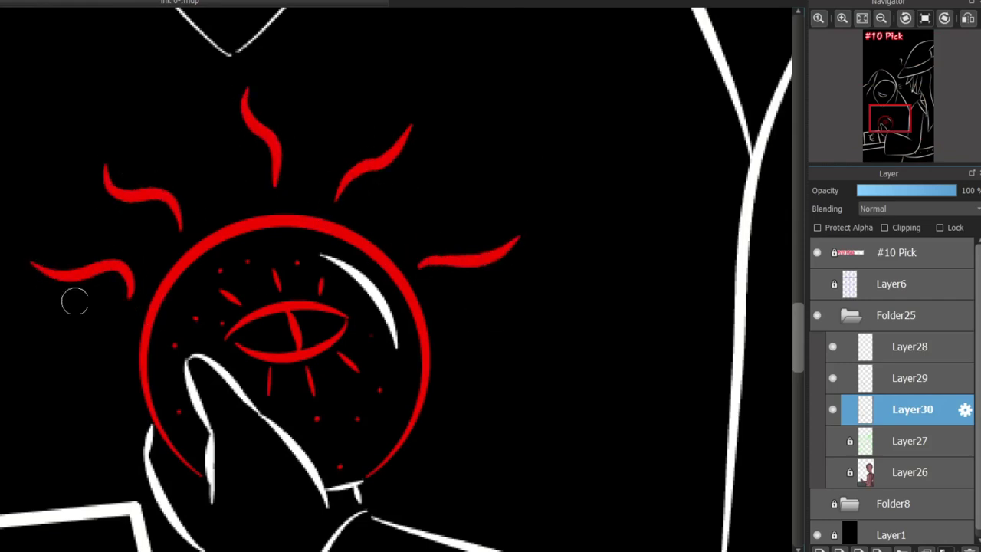
pyautogui.hotkey('ctrl', 'z')
pyautogui.moveTo(125, 322)
pyautogui.mouseDown()
pyautogui.moveTo(37, 322)
pyautogui.moveTo(23, 308)
pyautogui.mouseUp()
pyautogui.scroll(-2, 784, 277)
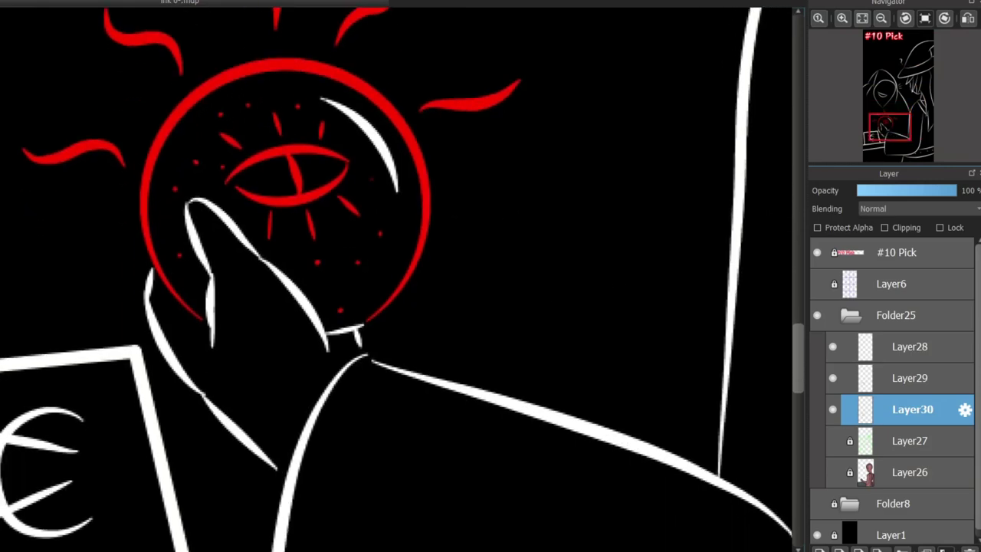
# - Draw two slanted red strokes as angry eyes on the hooded figure's face
pyautogui.scroll(8, 751, 268)
pyautogui.moveTo(177, 175); pyautogui.dragTo(230, 220)
pyautogui.hotkey('ctrl', 'z')
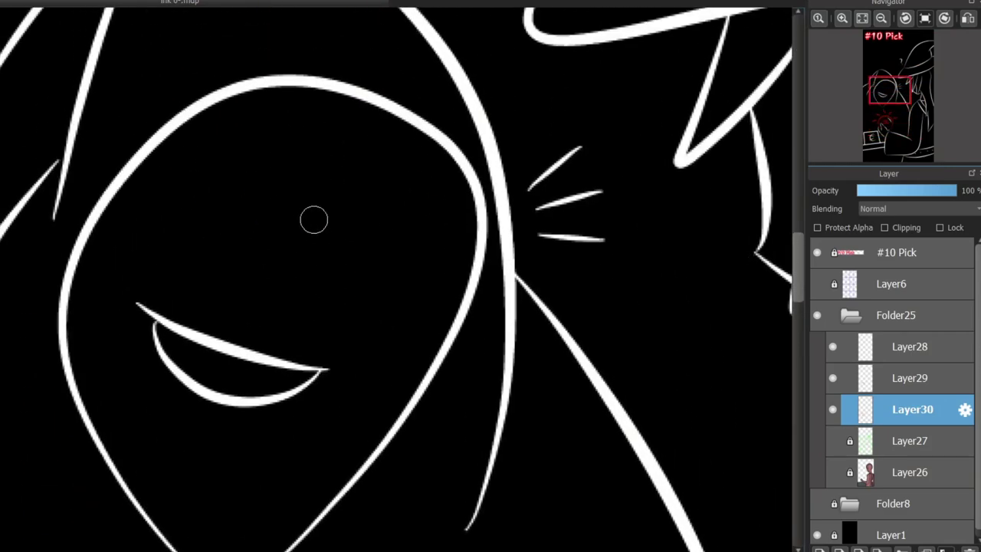
pyautogui.moveTo(329, 226); pyautogui.dragTo(397, 203)
pyautogui.moveTo(228, 216); pyautogui.dragTo(169, 163)
# - Examine the whole drawing from the title down to the orb and belt for missing details
pyautogui.scroll(-3, 313, 232)
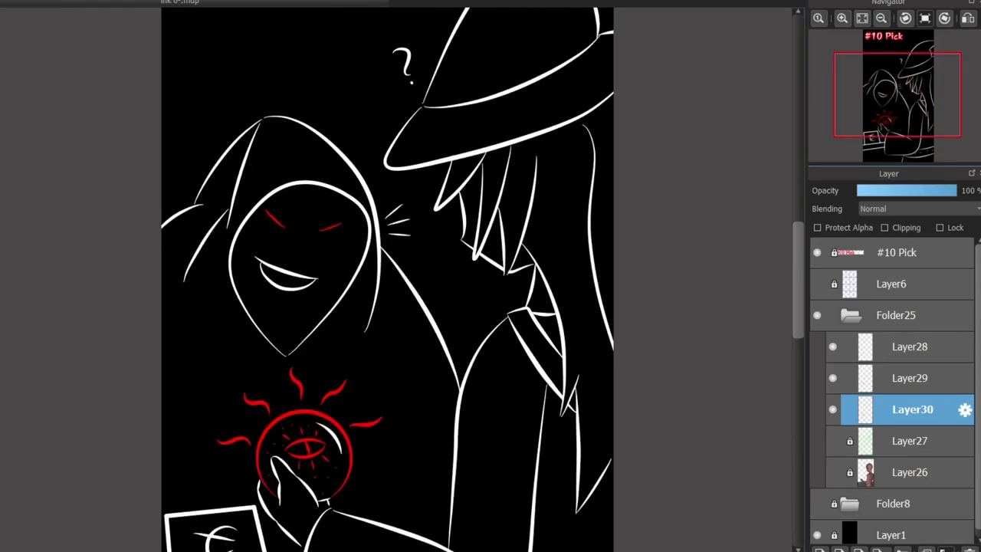
pyautogui.scroll(-3, 786, 284)
pyautogui.scroll(5, 786, 284)
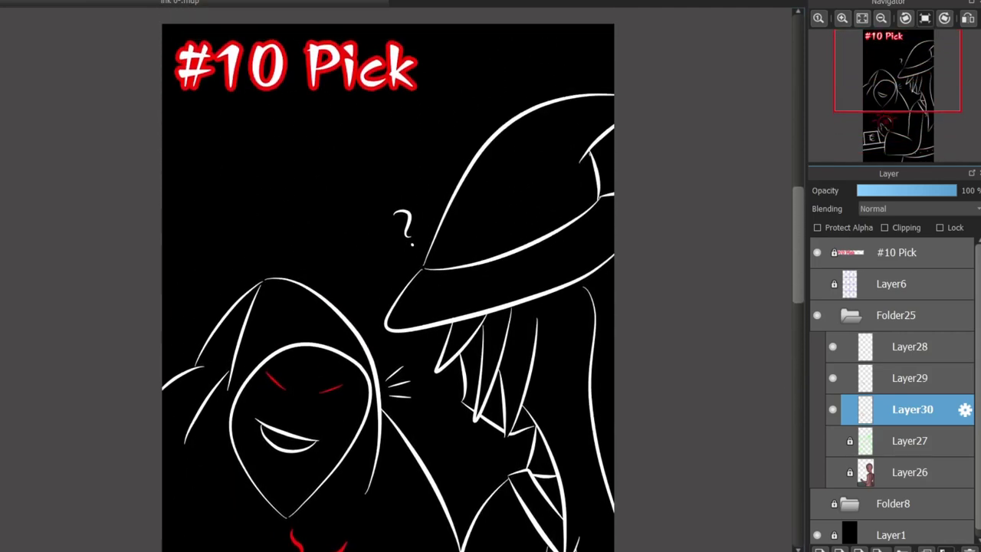
pyautogui.scroll(-2, 786, 285)
pyautogui.scroll(-4, 388, 279)
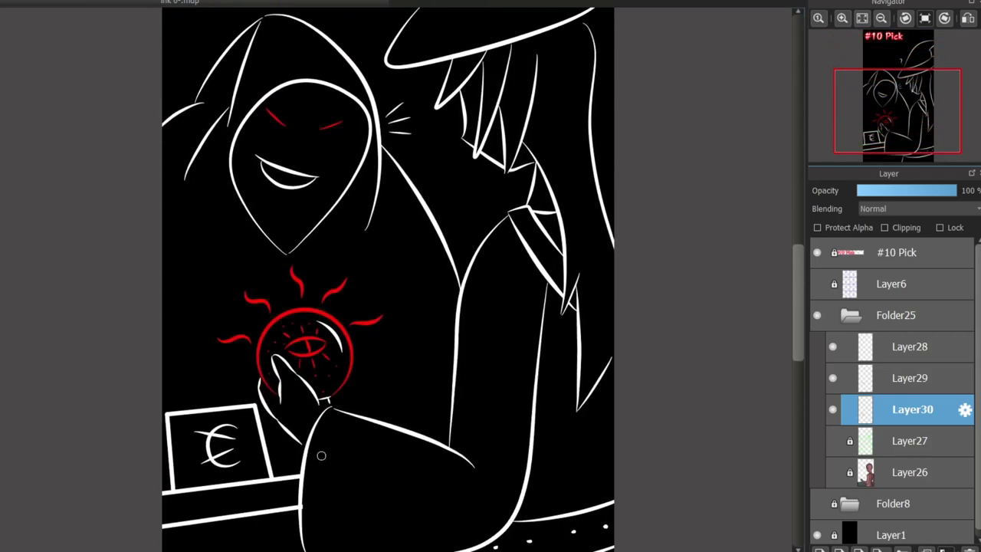
pyautogui.scroll(4, 321, 455)
pyautogui.scroll(-4, 744, 351)
pyautogui.scroll(5, 788, 343)
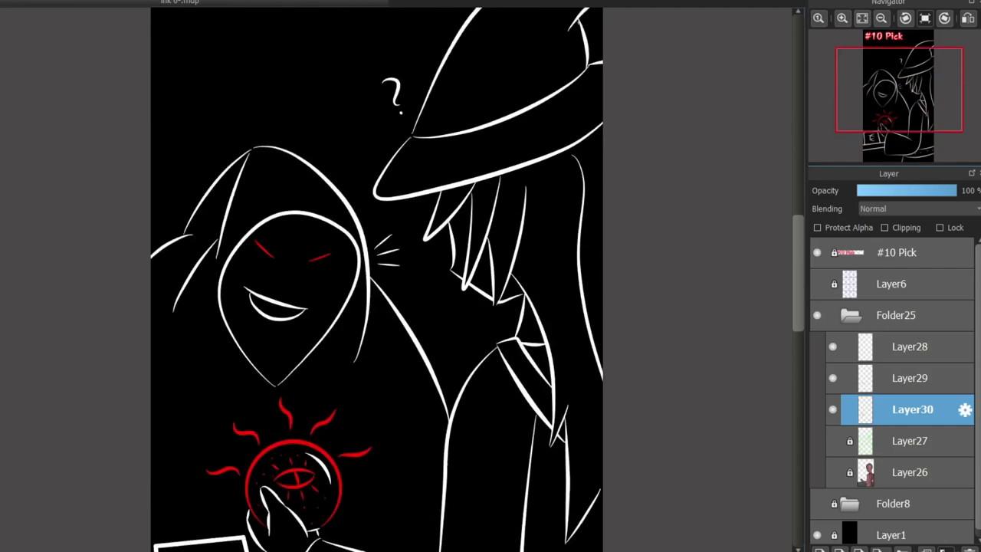
# - Try to draw a red X on the front of the hat's brim
pyautogui.scroll(4, 378, 261)
pyautogui.moveTo(387, 297); pyautogui.dragTo(426, 240)
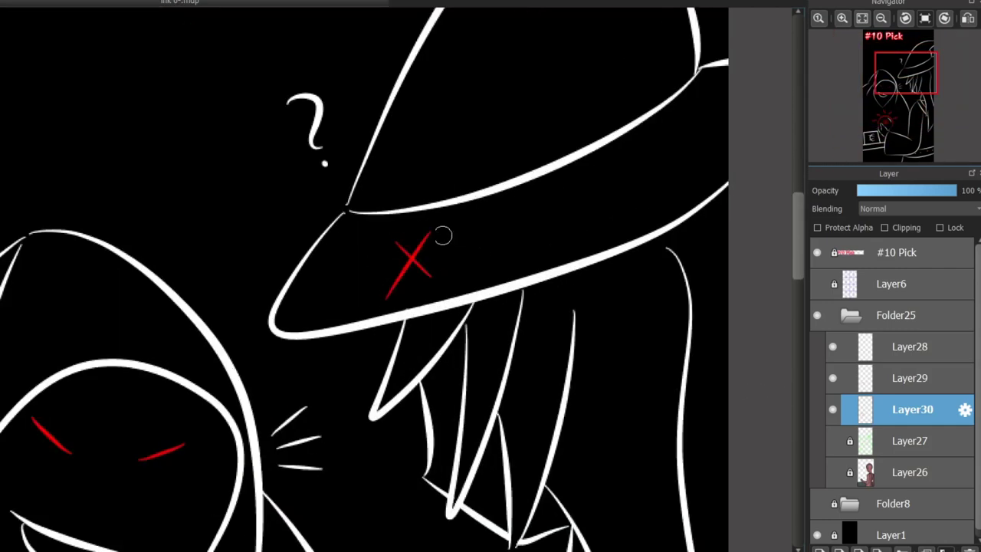
pyautogui.hotkey('ctrl', 'z')
pyautogui.hotkey('ctrl', 'z')
pyautogui.hotkey('ctrl', 'z')
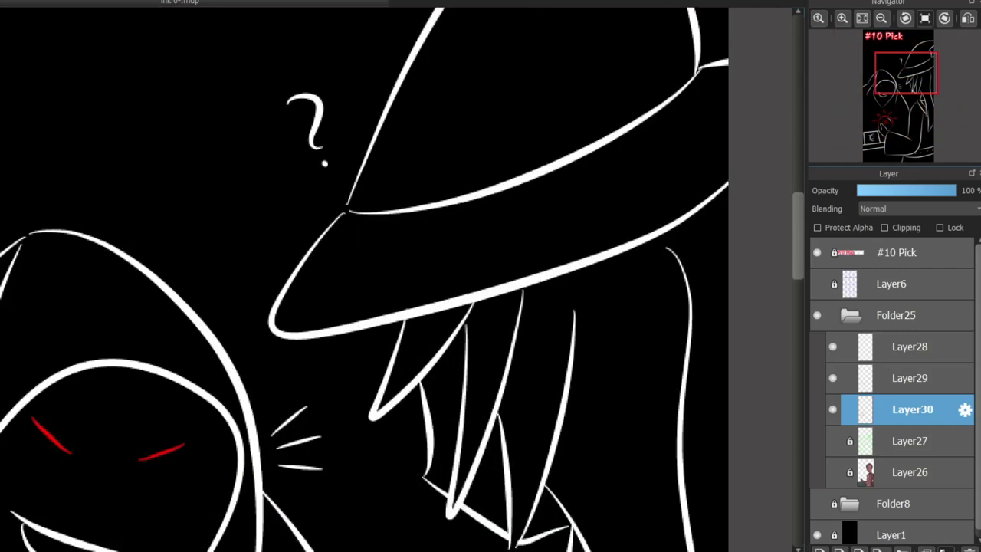
# - Check the overall composition, comparing the orb, the hooded face and the capped figure
pyautogui.scroll(-4, 788, 115)
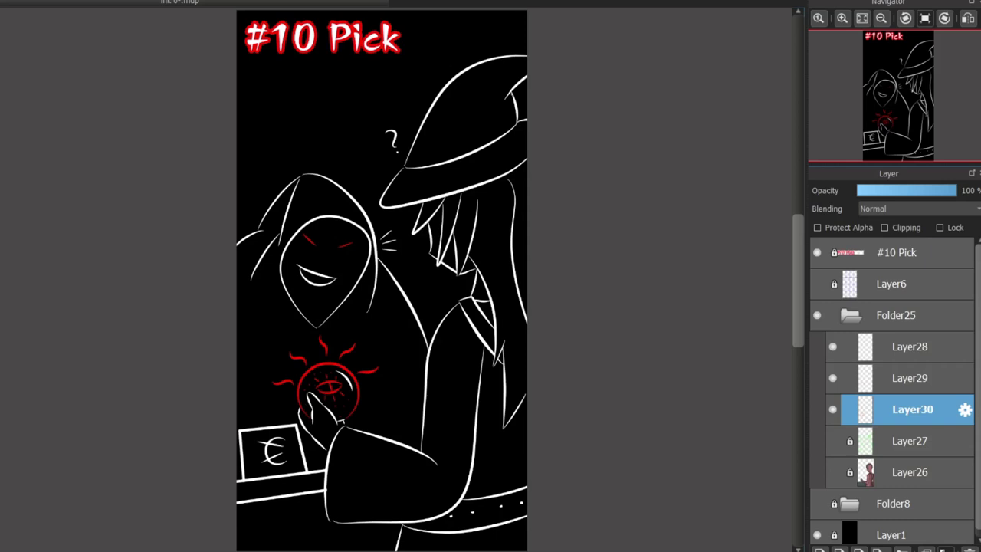
pyautogui.scroll(-1, 789, 378)
pyautogui.scroll(3, 780, 324)
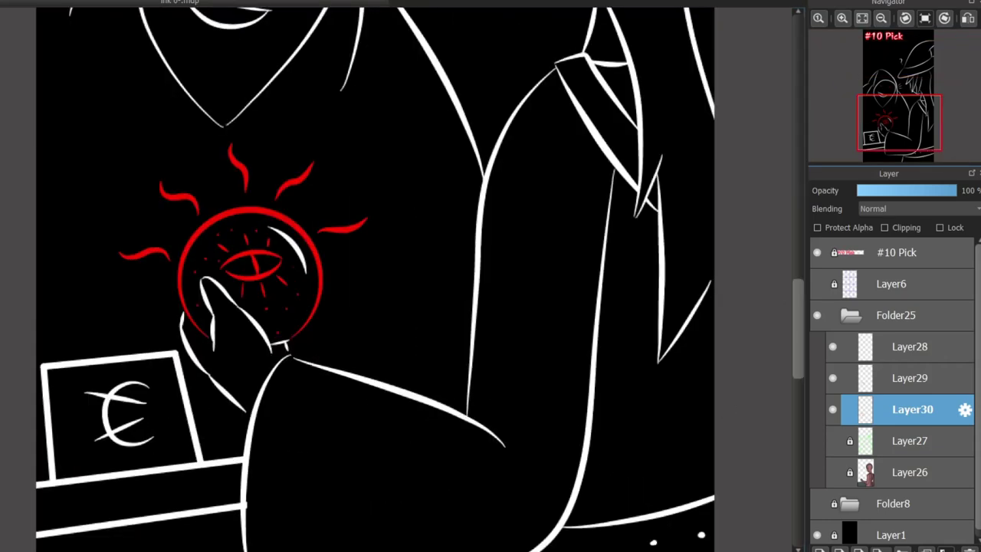
pyautogui.scroll(10, 790, 305)
pyautogui.scroll(-9, 789, 306)
pyautogui.scroll(8, 375, 279)
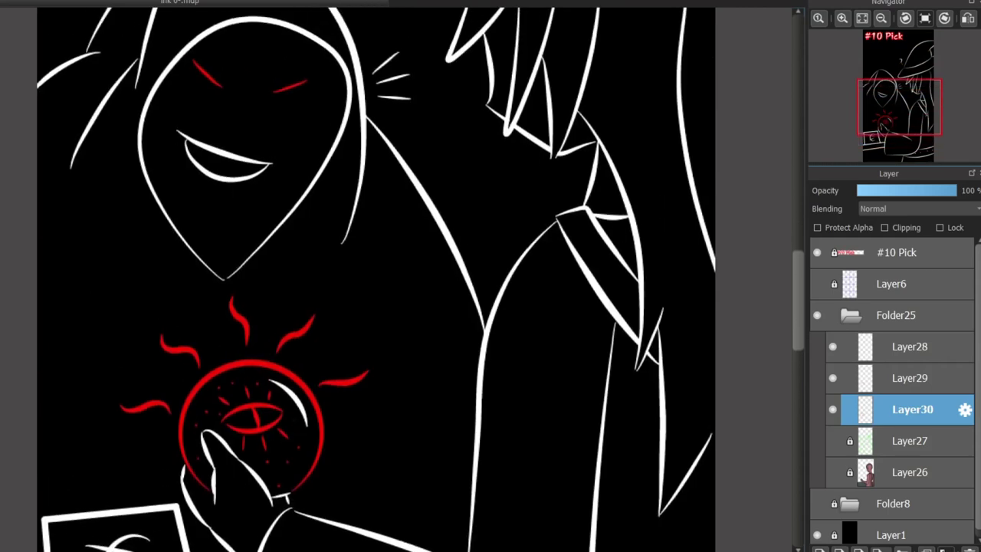
pyautogui.scroll(-3, 375, 279)
pyautogui.scroll(-8, 376, 279)
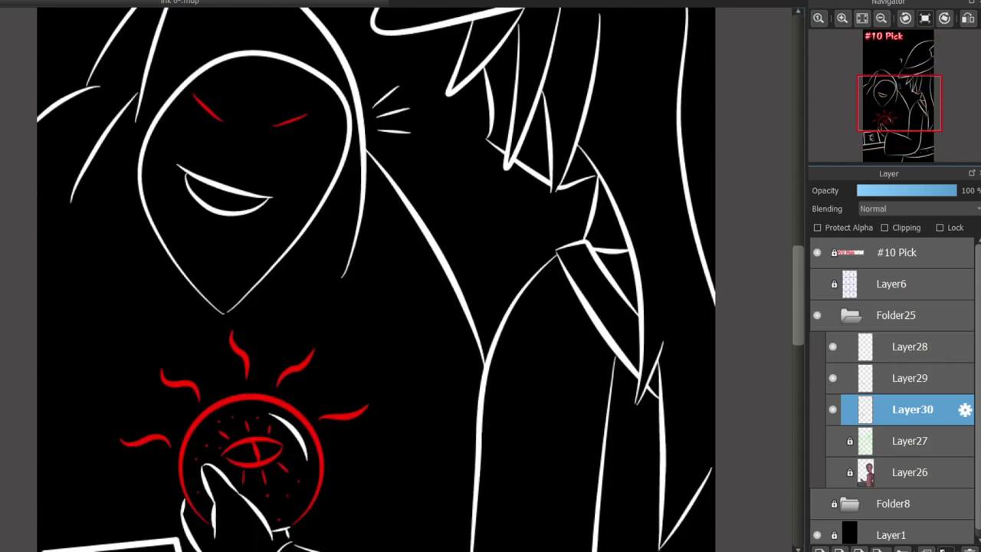
pyautogui.scroll(-3, 375, 279)
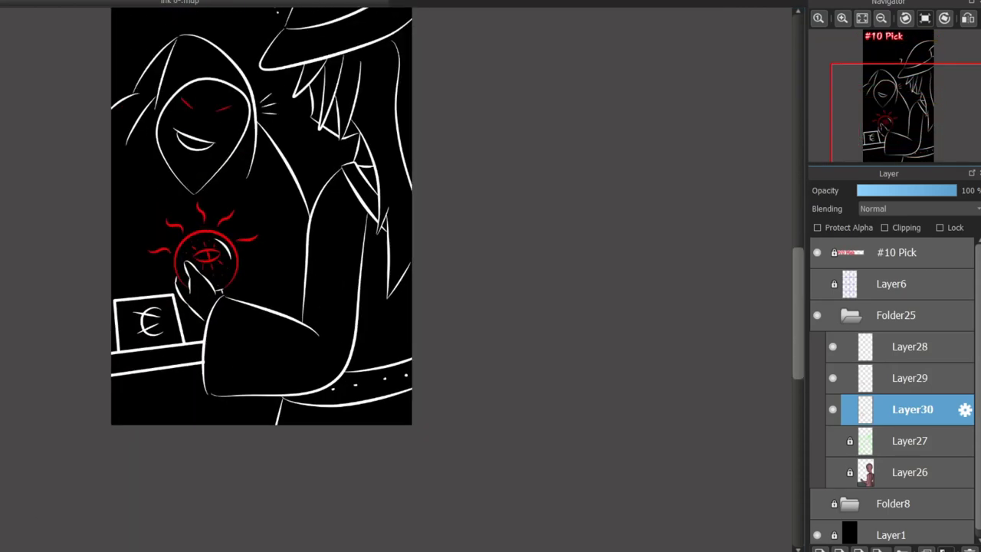
# - Fill the hooded figure's grin with a white zigzag row of pointed teeth
pyautogui.scroll(4, 261, 214)
pyautogui.scroll(6, 231, 124)
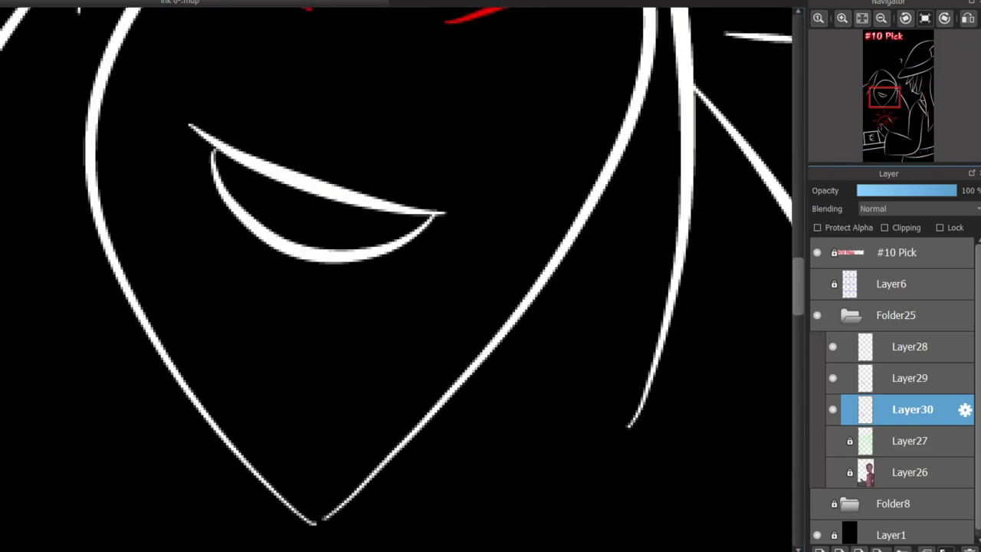
pyautogui.moveTo(243, 183)
pyautogui.mouseDown()
pyautogui.moveTo(259, 220)
pyautogui.moveTo(302, 184)
pyautogui.moveTo(308, 228)
pyautogui.moveTo(328, 228)
pyautogui.moveTo(352, 204)
pyautogui.moveTo(383, 239)
pyautogui.mouseUp()
pyautogui.scroll(-3, 409, 361)
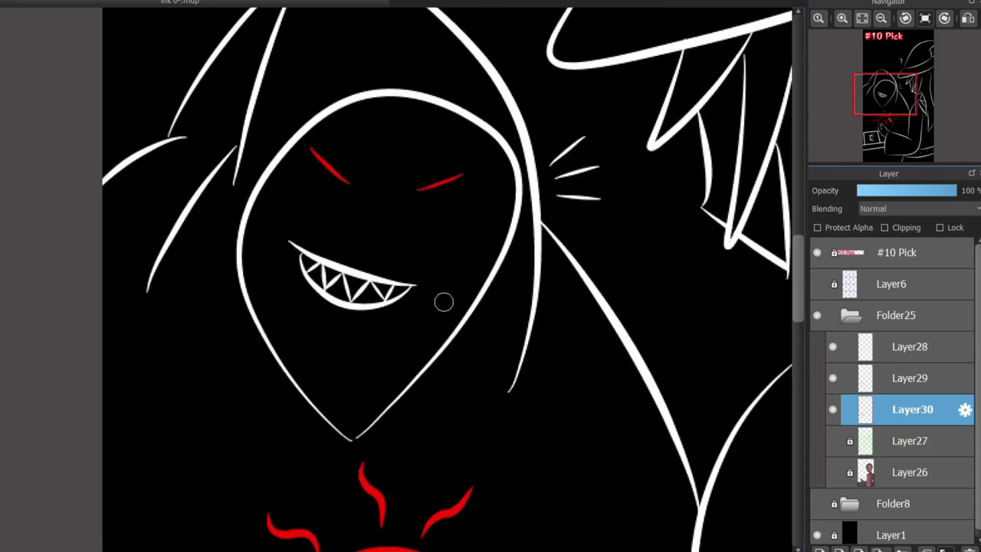
pyautogui.moveTo(398, 276); pyautogui.dragTo(267, 260)
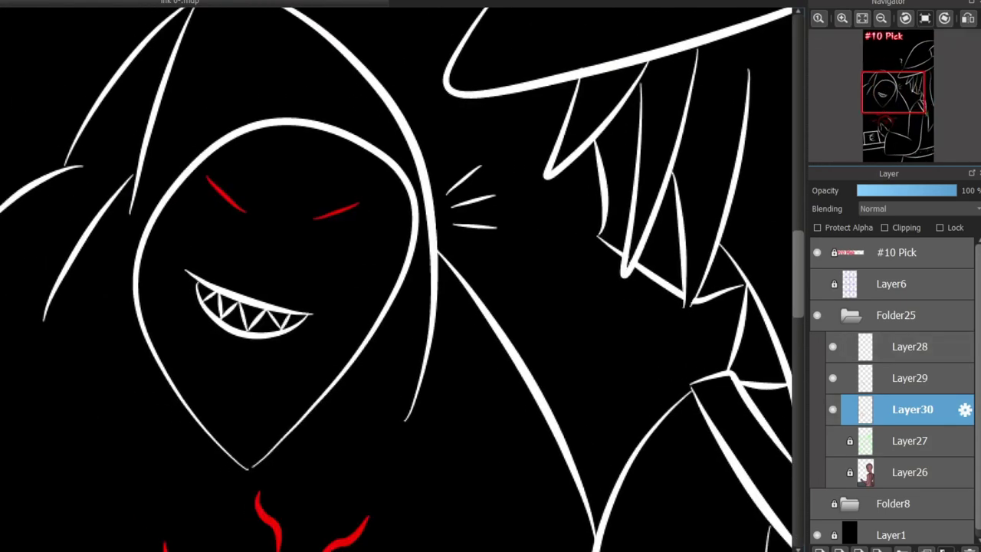
pyautogui.scroll(3, 230, 177)
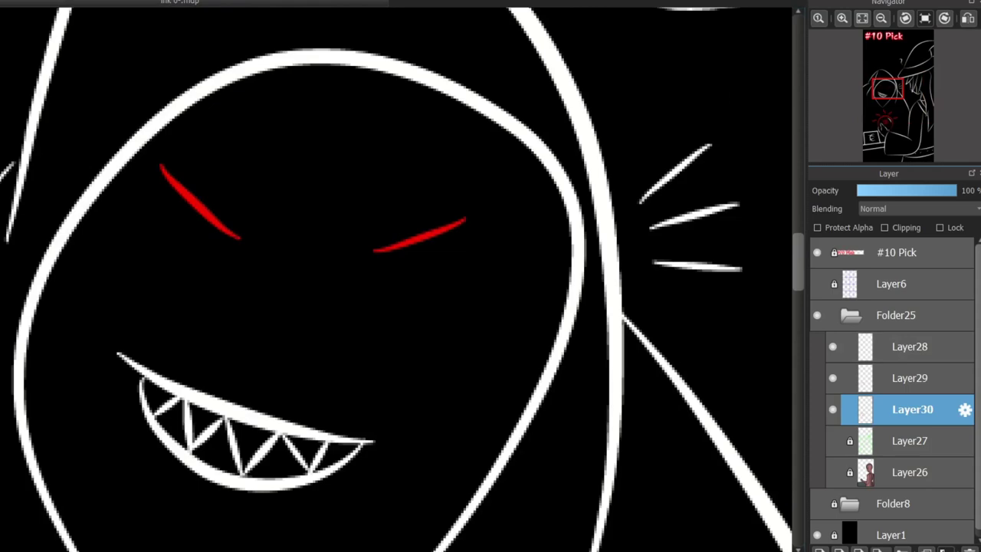
pyautogui.scroll(-3, 399, 276)
# - On Layer28, draw a second curved white highlight inside the upper-left edge of the orb
pyautogui.moveTo(398, 276); pyautogui.dragTo(269, 264)
pyautogui.scroll(-1, 268, 222)
pyautogui.scroll(4, 296, 328)
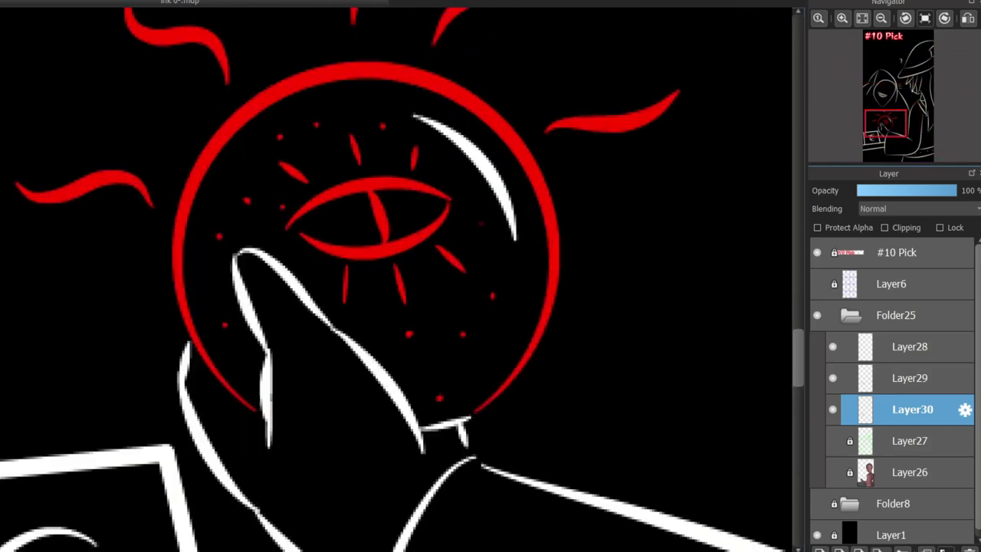
pyautogui.click(912, 346)
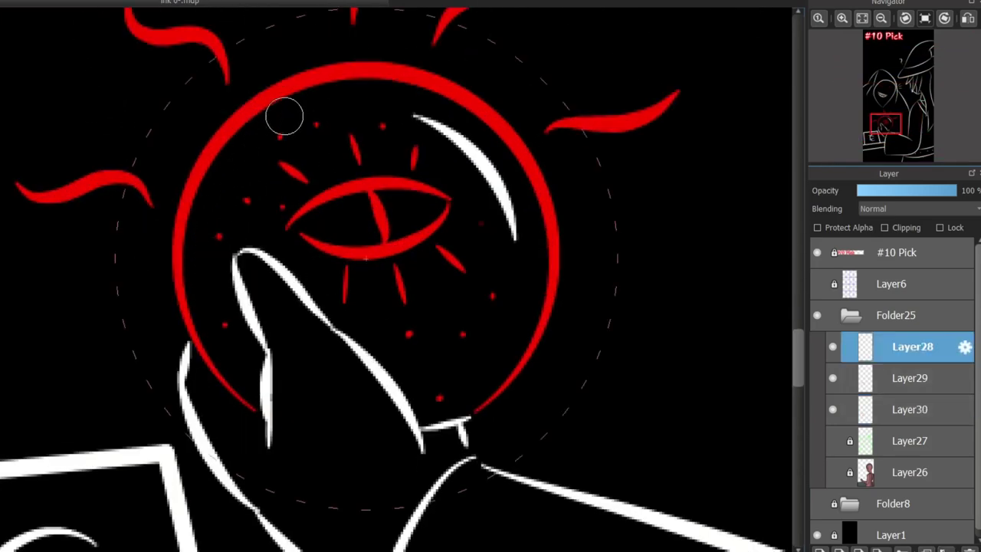
pyautogui.moveTo(277, 119); pyautogui.dragTo(213, 194)
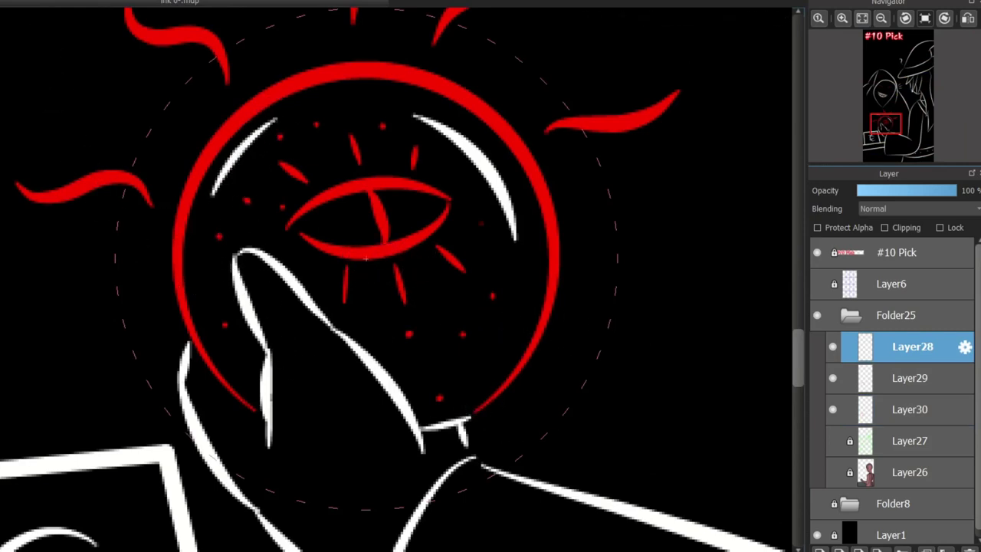
pyautogui.scroll(-3, 431, 230)
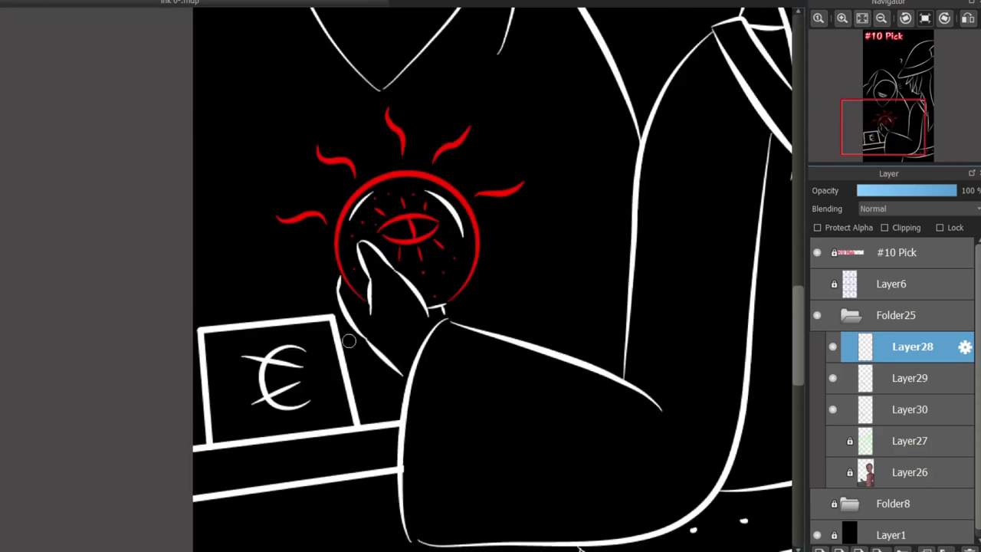
# - Draw a small white nail at the tip of the thumb holding the orb
pyautogui.scroll(3, 344, 340)
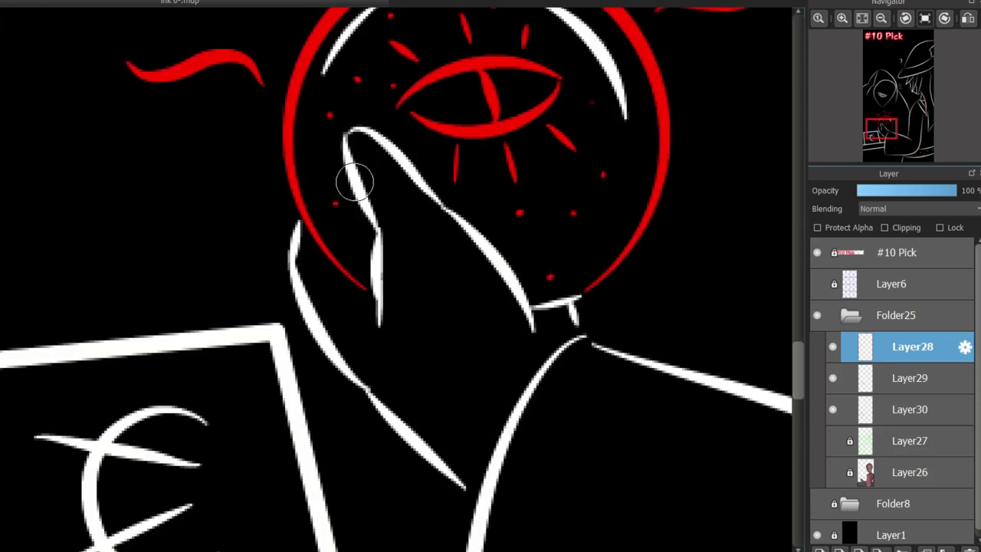
pyautogui.moveTo(349, 136)
pyautogui.mouseDown()
pyautogui.moveTo(387, 173)
pyautogui.moveTo(354, 189)
pyautogui.mouseUp()
pyautogui.hotkey('ctrl', 'z')
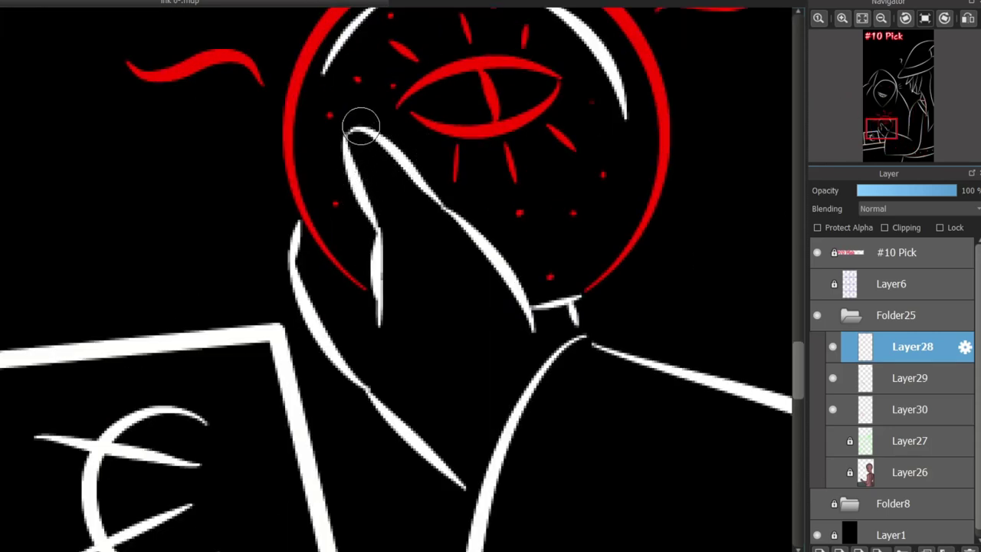
pyautogui.moveTo(381, 157); pyautogui.dragTo(361, 164)
pyautogui.scroll(-3, 398, 288)
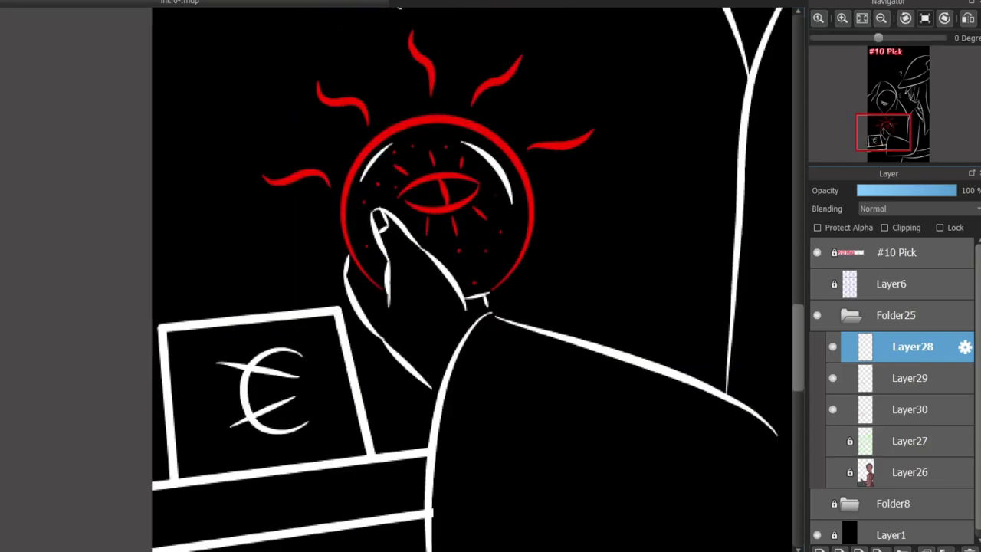
pyautogui.scroll(4, 398, 289)
pyautogui.scroll(-5, 398, 276)
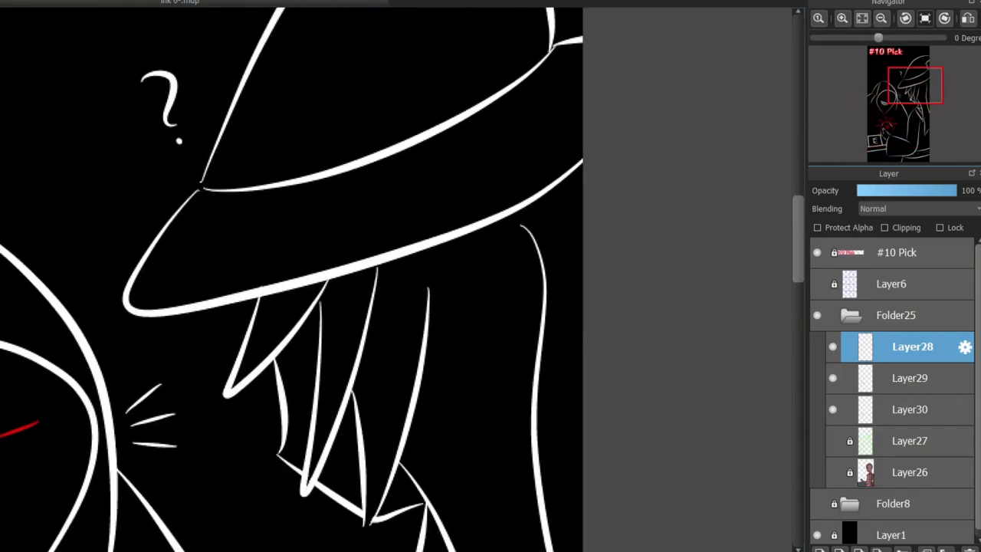
pyautogui.moveTo(219, 226); pyautogui.dragTo(244, 272)
pyautogui.moveTo(259, 216); pyautogui.dragTo(208, 270)
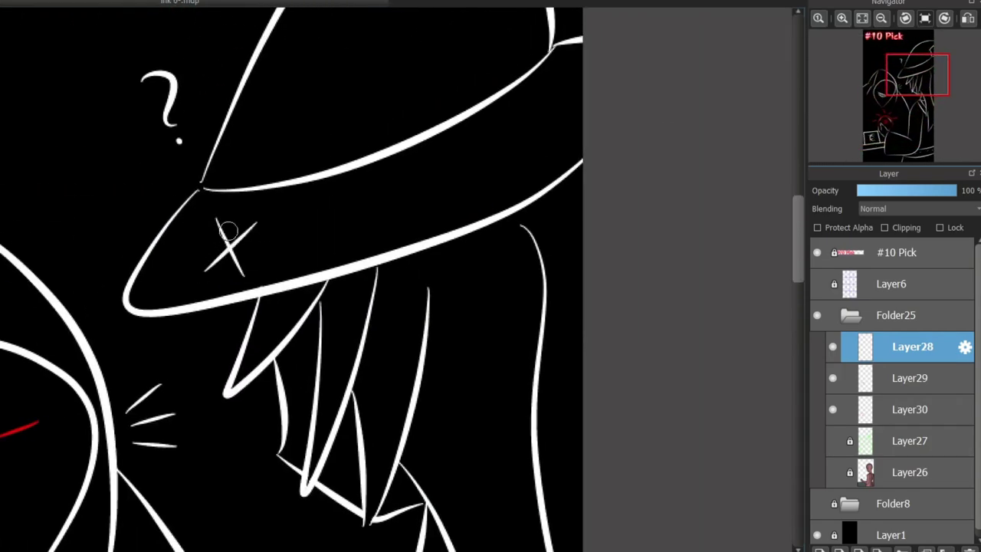
pyautogui.hotkey('ctrl', 'z')
pyautogui.hotkey('ctrl', 'z')
pyautogui.moveTo(213, 213); pyautogui.dragTo(259, 268)
pyautogui.moveTo(260, 207); pyautogui.dragTo(214, 274)
pyautogui.moveTo(304, 184)
pyautogui.mouseDown()
pyautogui.moveTo(314, 230)
pyautogui.moveTo(292, 256)
pyautogui.mouseUp()
pyautogui.hotkey('ctrl', 'z')
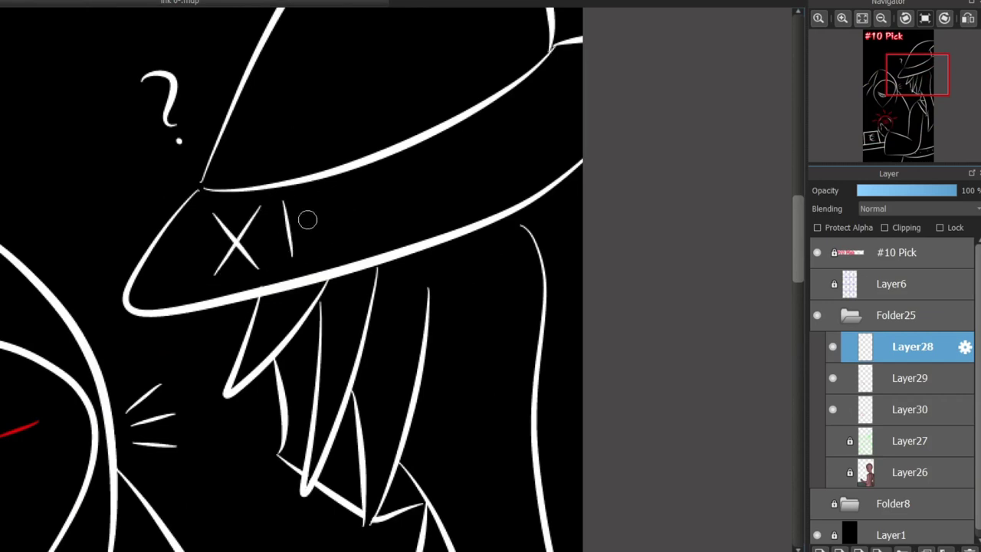
pyautogui.moveTo(329, 185); pyautogui.dragTo(342, 228)
pyautogui.hotkey('ctrl', 'z')
pyautogui.hotkey('ctrl', 'z')
pyautogui.hotkey('ctrl', 'z')
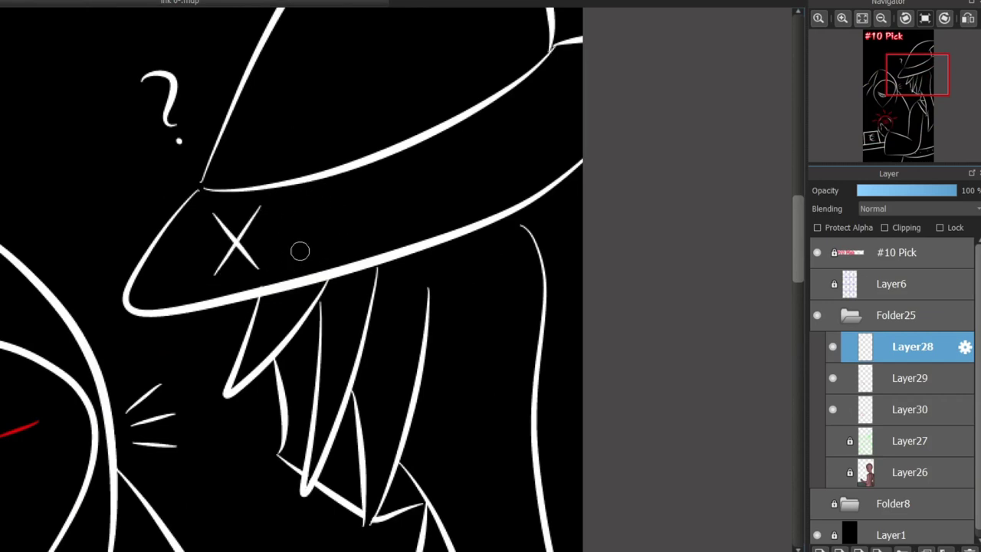
pyautogui.hotkey('ctrl', 'z')
pyautogui.hotkey('ctrl', 'z')
# - Try decorating the hat's brim with a row of four thin white crosses on Layer28
pyautogui.moveTo(917, 75)
pyautogui.mouseDown()
pyautogui.moveTo(926, 134)
pyautogui.moveTo(897, 139)
pyautogui.moveTo(895, 101)
pyautogui.moveTo(913, 77)
pyautogui.mouseUp()
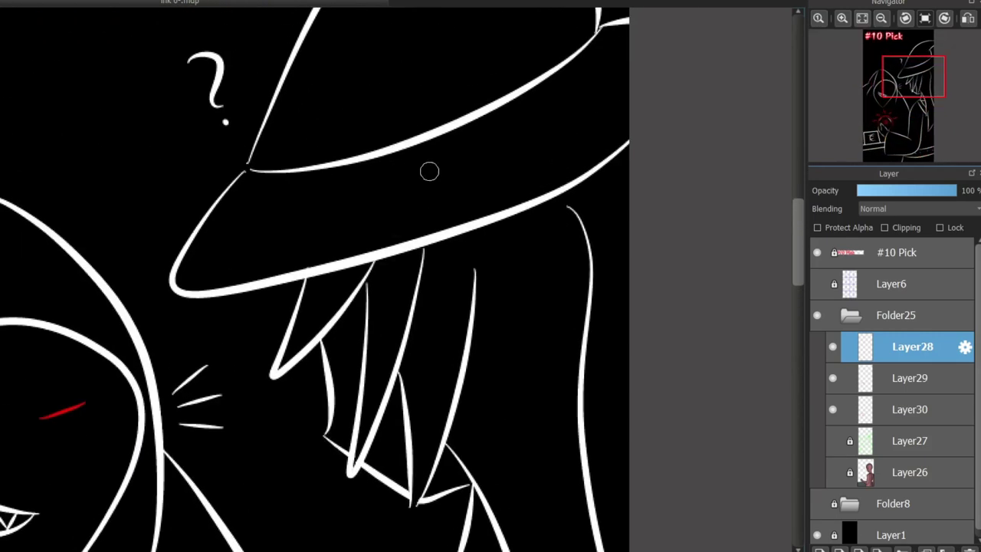
pyautogui.moveTo(405, 170); pyautogui.dragTo(503, 199)
pyautogui.moveTo(456, 144); pyautogui.dragTo(457, 222)
pyautogui.moveTo(373, 170); pyautogui.dragTo(331, 254)
pyautogui.moveTo(322, 193); pyautogui.dragTo(377, 236)
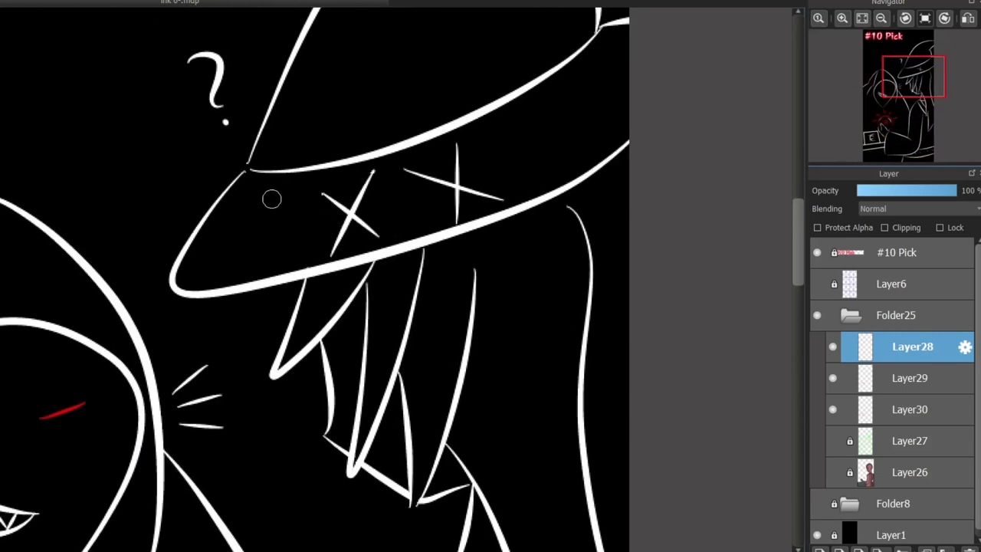
pyautogui.moveTo(280, 190); pyautogui.dragTo(212, 257)
pyautogui.moveTo(232, 184); pyautogui.dragTo(277, 256)
pyautogui.moveTo(503, 126); pyautogui.dragTo(588, 136)
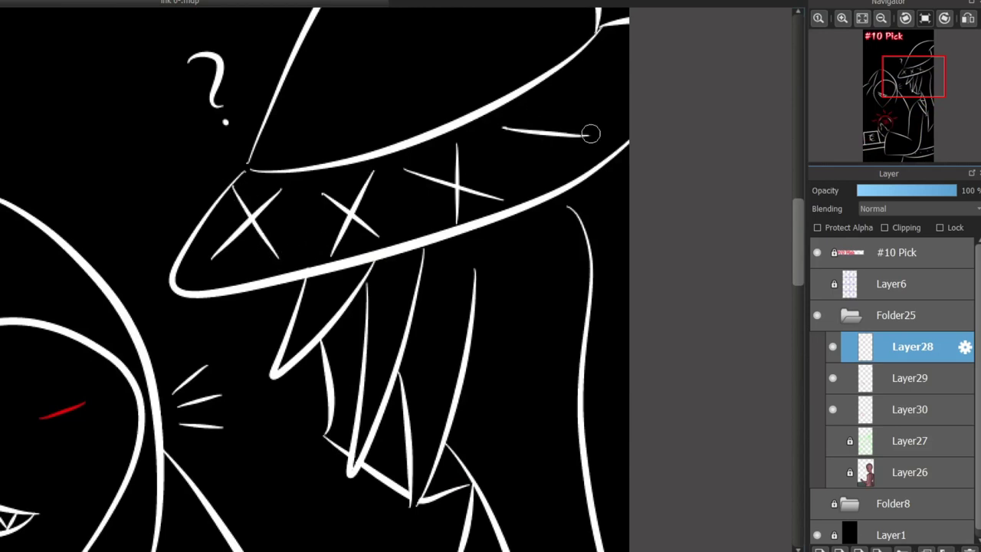
pyautogui.moveTo(548, 94); pyautogui.dragTo(555, 175)
# - Undo all the white crosses drawn along the hat's brim
pyautogui.moveTo(797, 211); pyautogui.dragTo(797, 188)
pyautogui.hotkey('ctrl', 'z')
pyautogui.hotkey('ctrl', 'z')
pyautogui.hotkey('ctrl', 'z')
pyautogui.hotkey('ctrl', 'z')
pyautogui.hotkey('ctrl', 'z')
pyautogui.hotkey('ctrl', 'z')
pyautogui.hotkey('ctrl', 'z')
pyautogui.hotkey('ctrl', 'z')
pyautogui.hotkey('ctrl', 'z')
pyautogui.hotkey('ctrl', 'z')
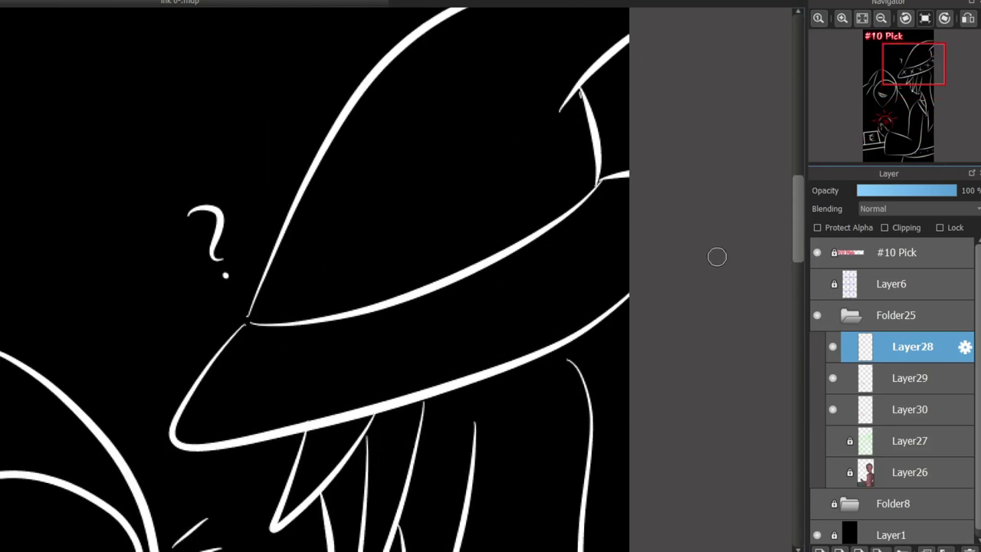
# - Delete the hooded figure's two thin red eyes from Layer30 and clear the selection
pyautogui.scroll(3, 767, 203)
pyautogui.scroll(-10, 767, 203)
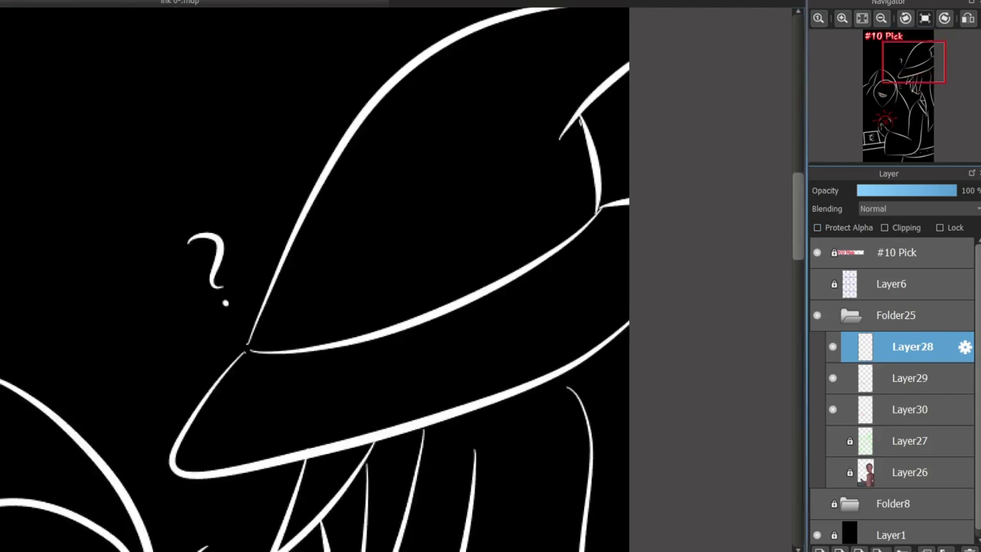
pyautogui.scroll(-4, 788, 329)
pyautogui.hscroll(-4, 788, 329)
pyautogui.scroll(6, 789, 328)
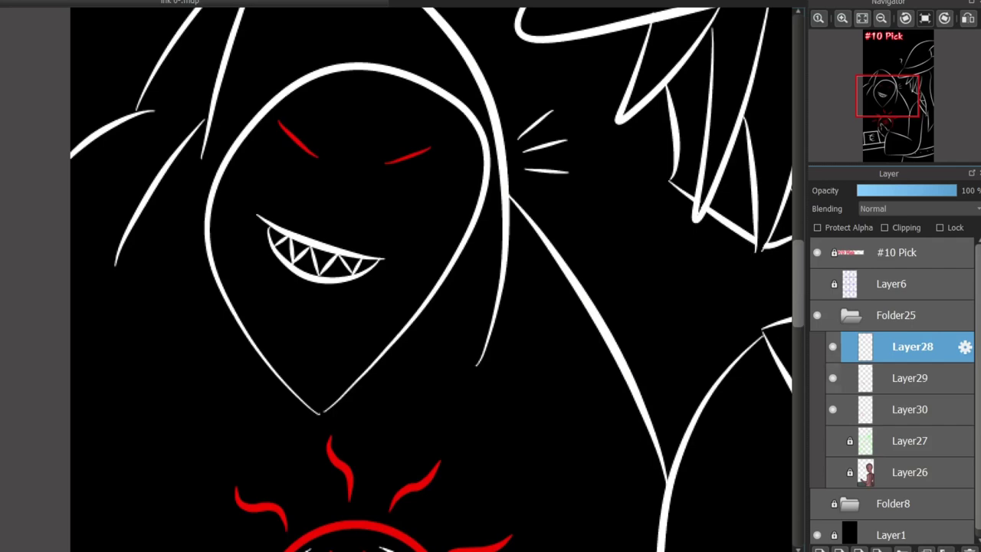
pyautogui.click(912, 409)
pyautogui.scroll(2, 429, 276)
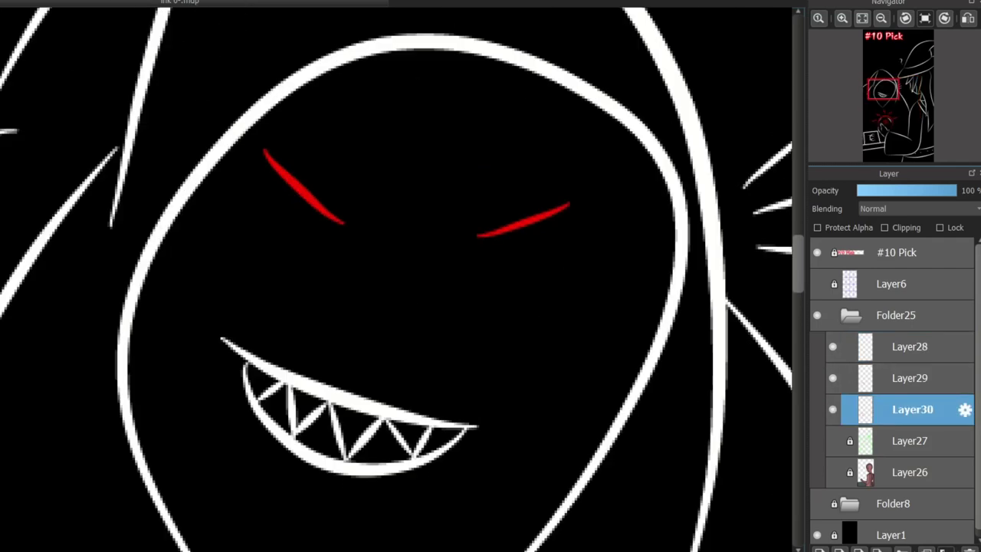
pyautogui.moveTo(225, 66); pyautogui.dragTo(635, 288)
pyautogui.scroll(-2, 429, 276)
pyautogui.press('Delete')
pyautogui.hotkey('ctrl', 'd')
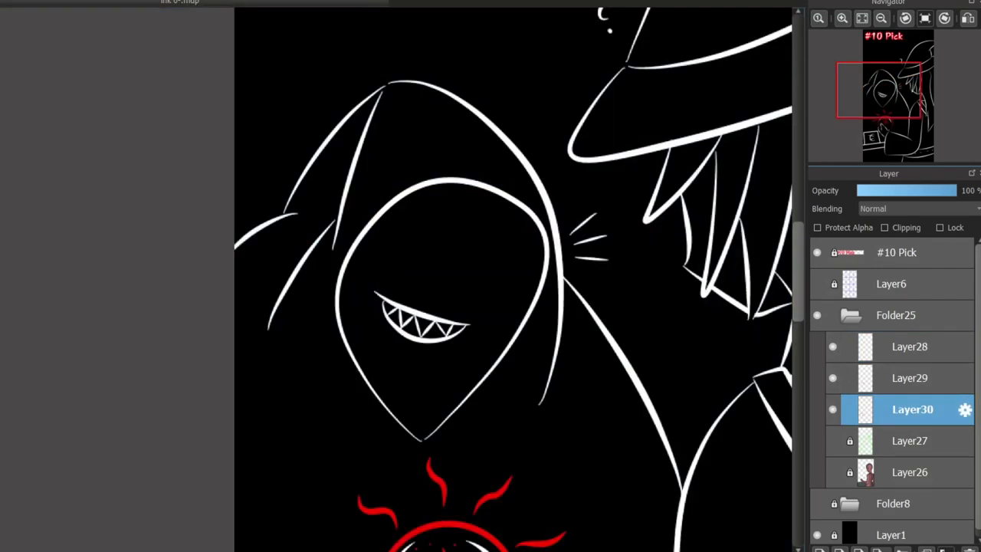
pyautogui.scroll(2, 452, 253)
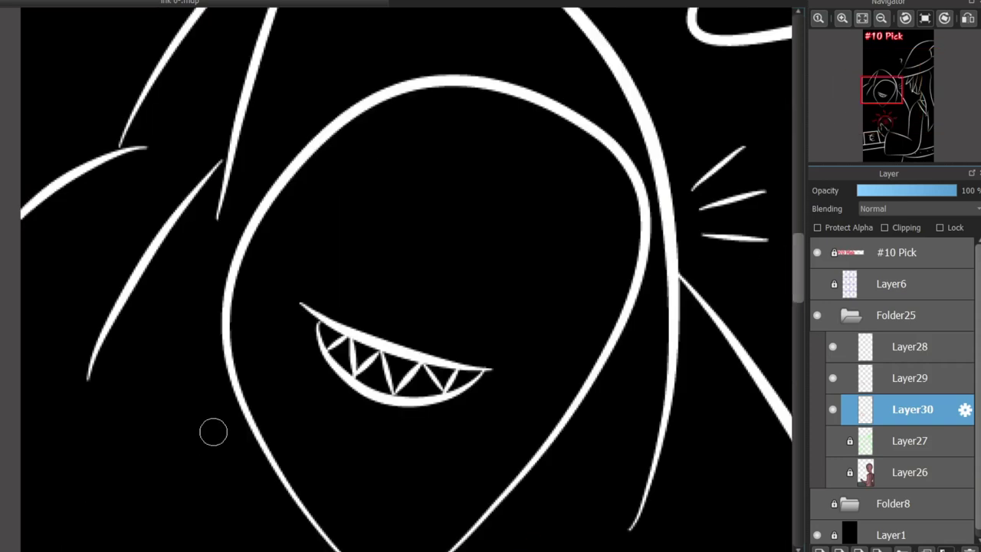
pyautogui.moveTo(470, 215); pyautogui.dragTo(602, 187)
pyautogui.hotkey('ctrl', 'z')
pyautogui.moveTo(456, 255); pyautogui.dragTo(596, 205)
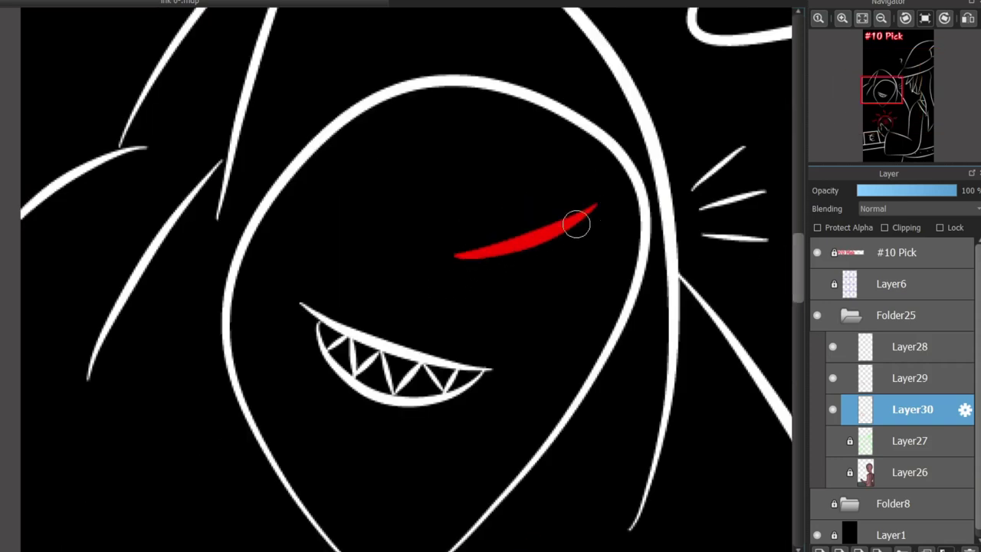
pyautogui.moveTo(351, 251)
pyautogui.mouseDown()
pyautogui.moveTo(285, 186)
pyautogui.moveTo(307, 166)
pyautogui.moveTo(298, 159)
pyautogui.mouseUp()
pyautogui.hotkey('ctrl', 'z')
pyautogui.hotkey('ctrl', 'z')
pyautogui.hotkey('ctrl', 'z')
# - On Layer30, draw two thicker, inward-slanting red eyes above the hooded figure's grin
pyautogui.moveTo(406, 248); pyautogui.dragTo(325, 146)
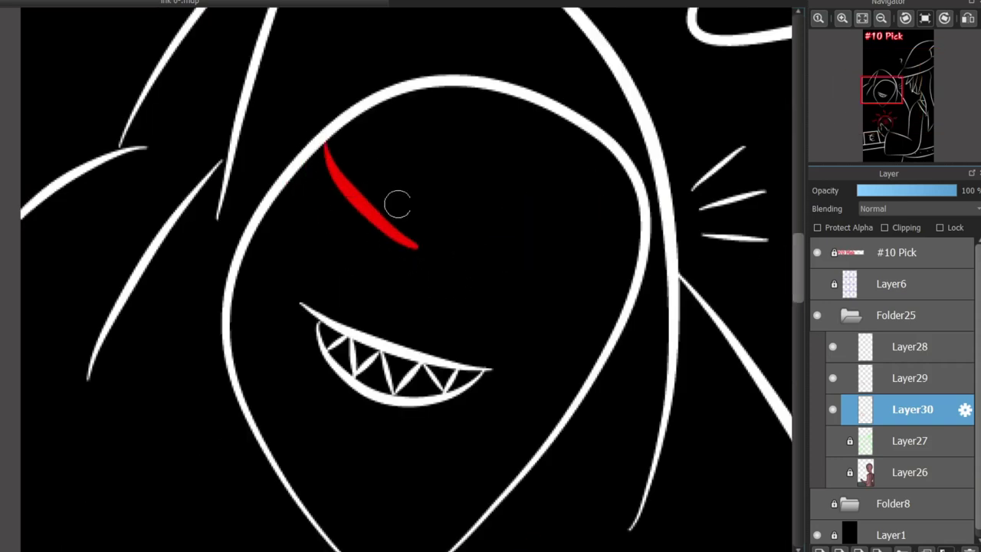
pyautogui.moveTo(467, 247); pyautogui.dragTo(572, 212)
pyautogui.hotkey('ctrl', 'z')
pyautogui.moveTo(469, 247); pyautogui.dragTo(601, 193)
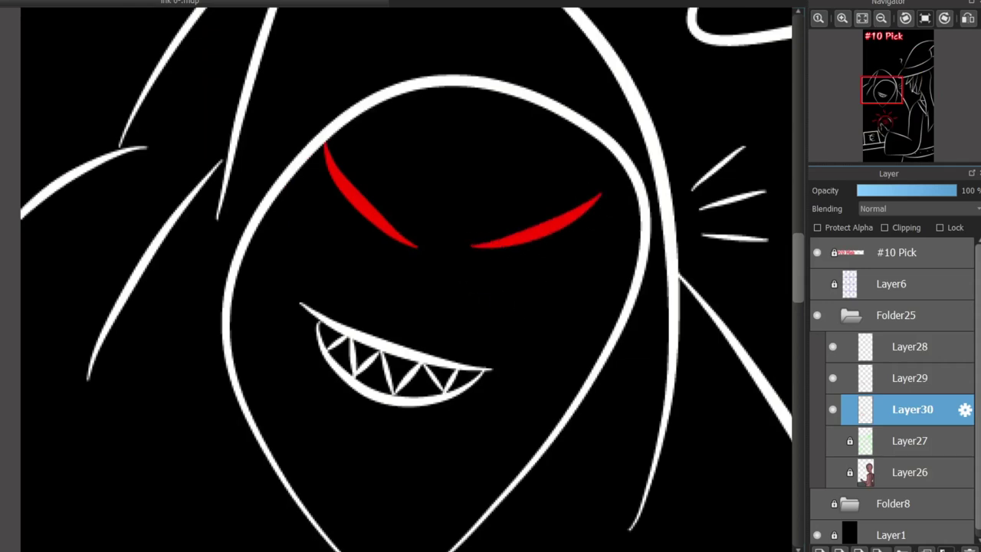
# - Redraw the hooded figure's red eye nearest the capped figure slightly lower and at a flatter slant
pyautogui.scroll(-4, 432, 445)
pyautogui.scroll(4, 268, 441)
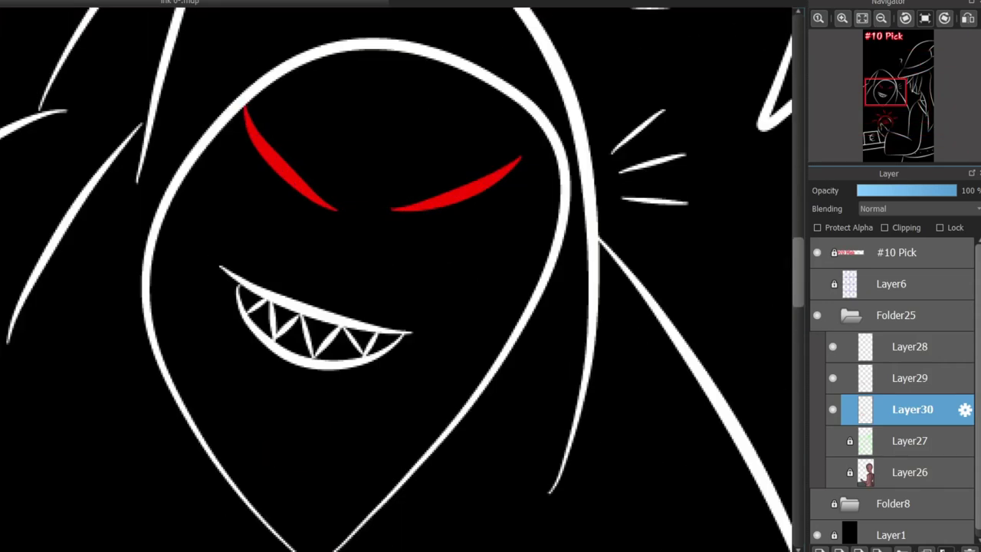
pyautogui.hotkey('ctrl', 'z')
pyautogui.moveTo(398, 217); pyautogui.dragTo(523, 176)
pyautogui.moveTo(394, 253); pyautogui.dragTo(432, 269)
pyautogui.hotkey('ctrl', 'z')
# - Review the finished line art from the title and hat down to the orb, sleeve and belt, including the new red eyes
pyautogui.scroll(-4, 426, 269)
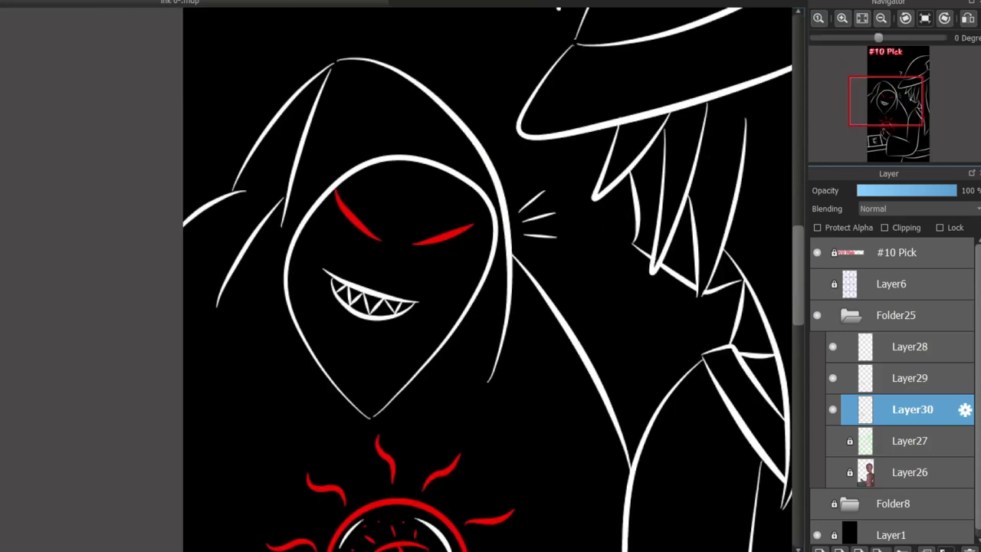
pyautogui.moveTo(427, 384); pyautogui.dragTo(426, 122)
pyautogui.scroll(2, 307, 383)
pyautogui.scroll(6, 399, 279)
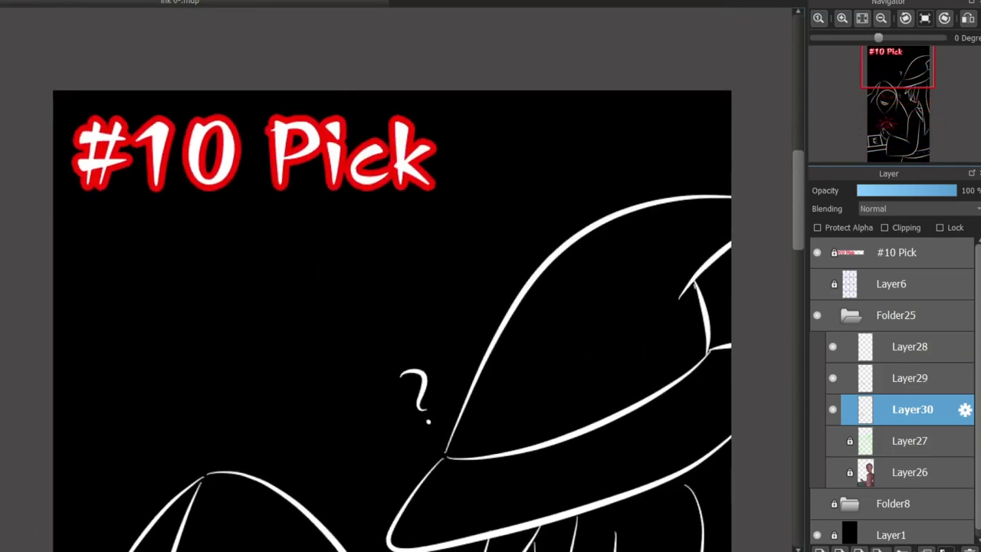
pyautogui.scroll(-8, 398, 278)
pyautogui.scroll(-3, 414, 276)
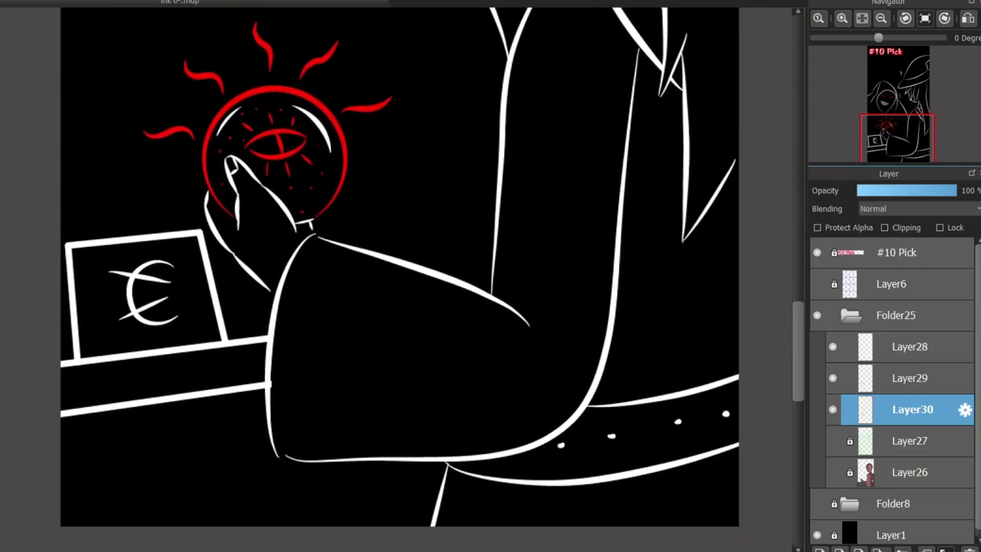
pyautogui.scroll(3, 414, 276)
pyautogui.scroll(3, 427, 276)
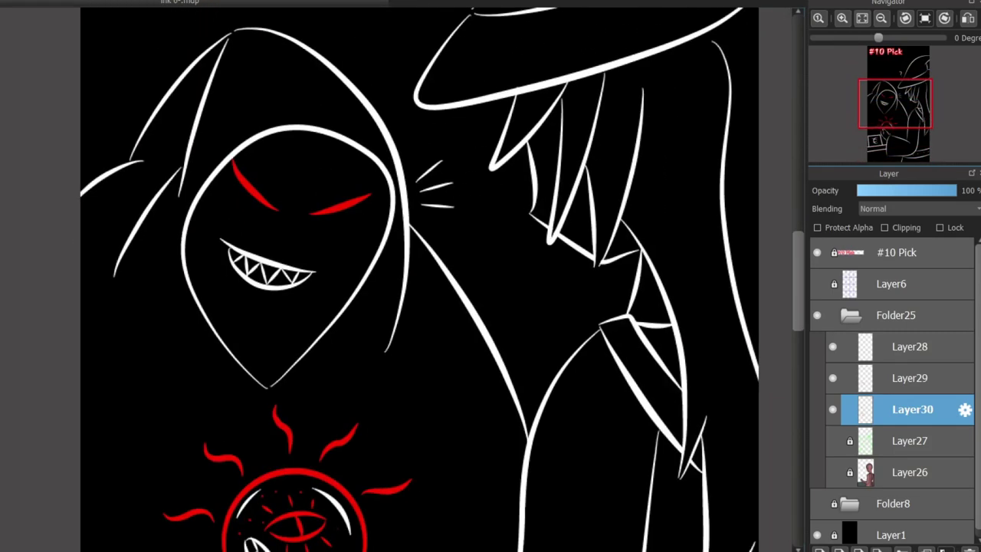
pyautogui.scroll(-5, 427, 276)
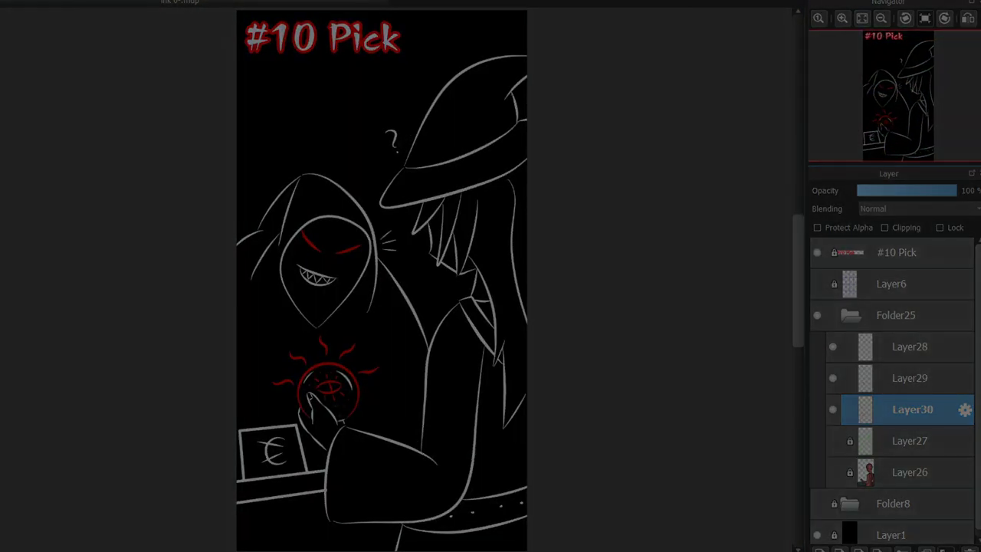